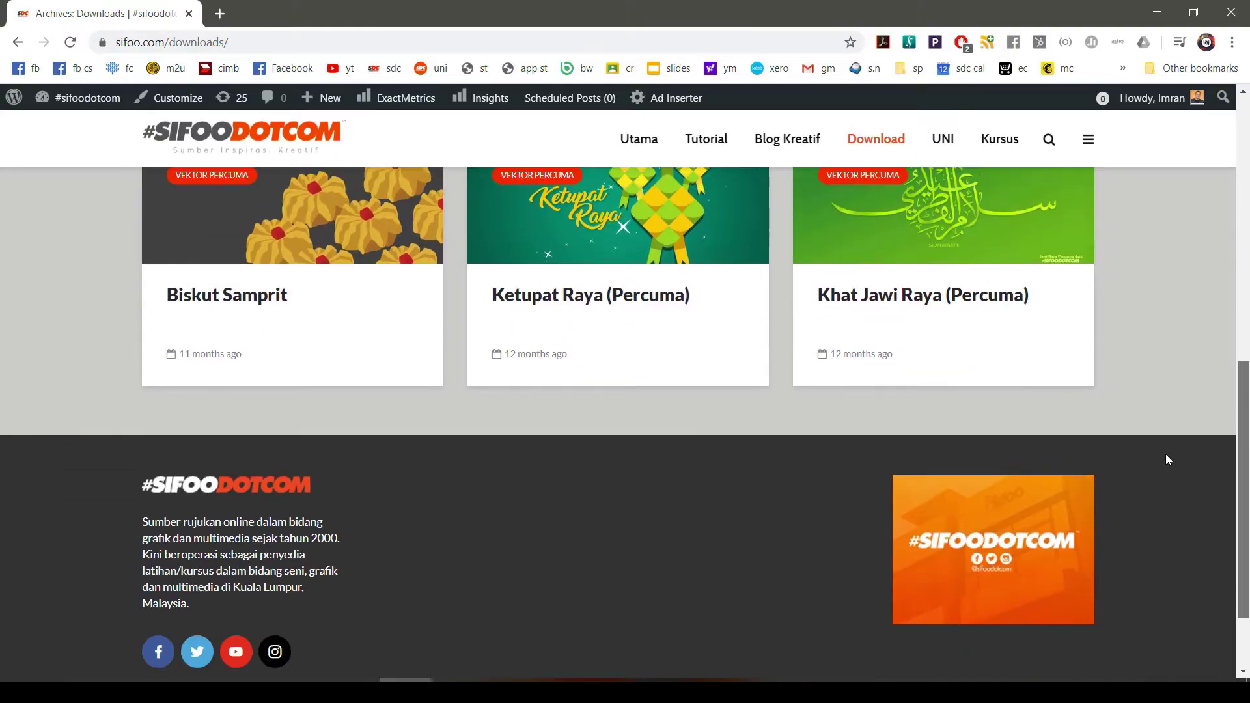
# Step: Open the Pencil Sketch Effect (Photoshop Action) download page and look through its preview images and description
pyautogui.scroll(10, 1165, 455)
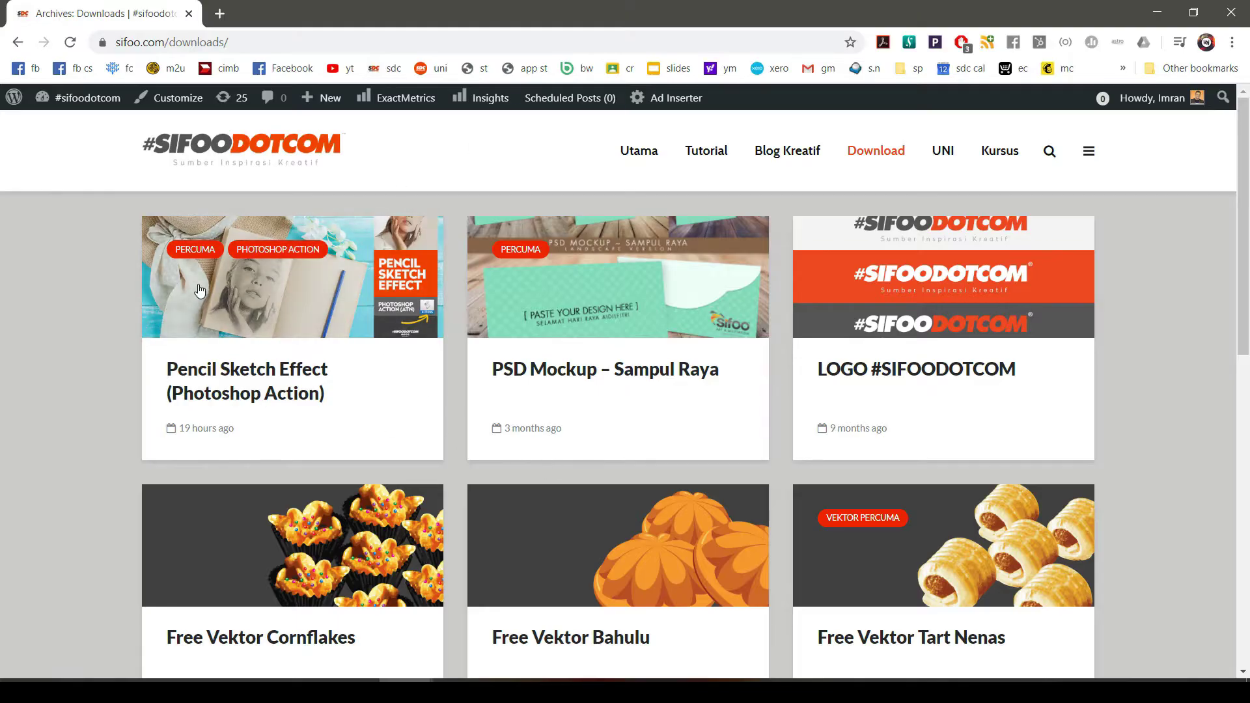
pyautogui.click(265, 393)
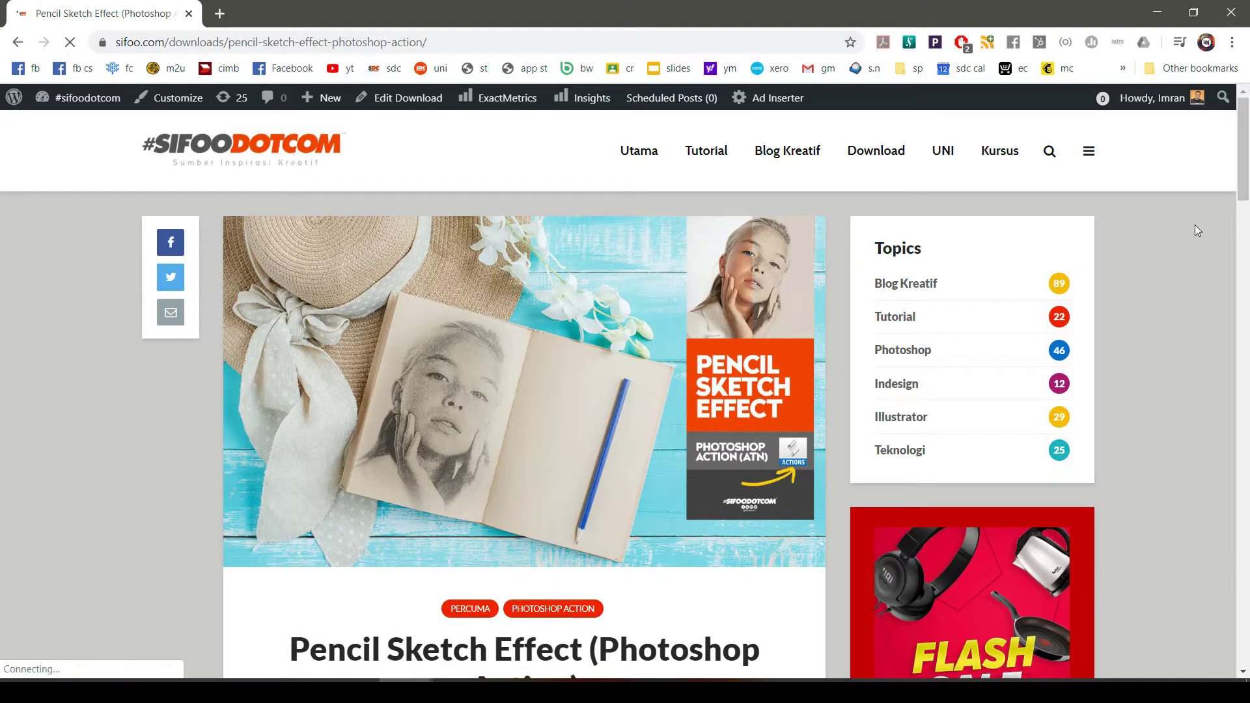
pyautogui.moveTo(1245, 165); pyautogui.dragTo(1208, 274)
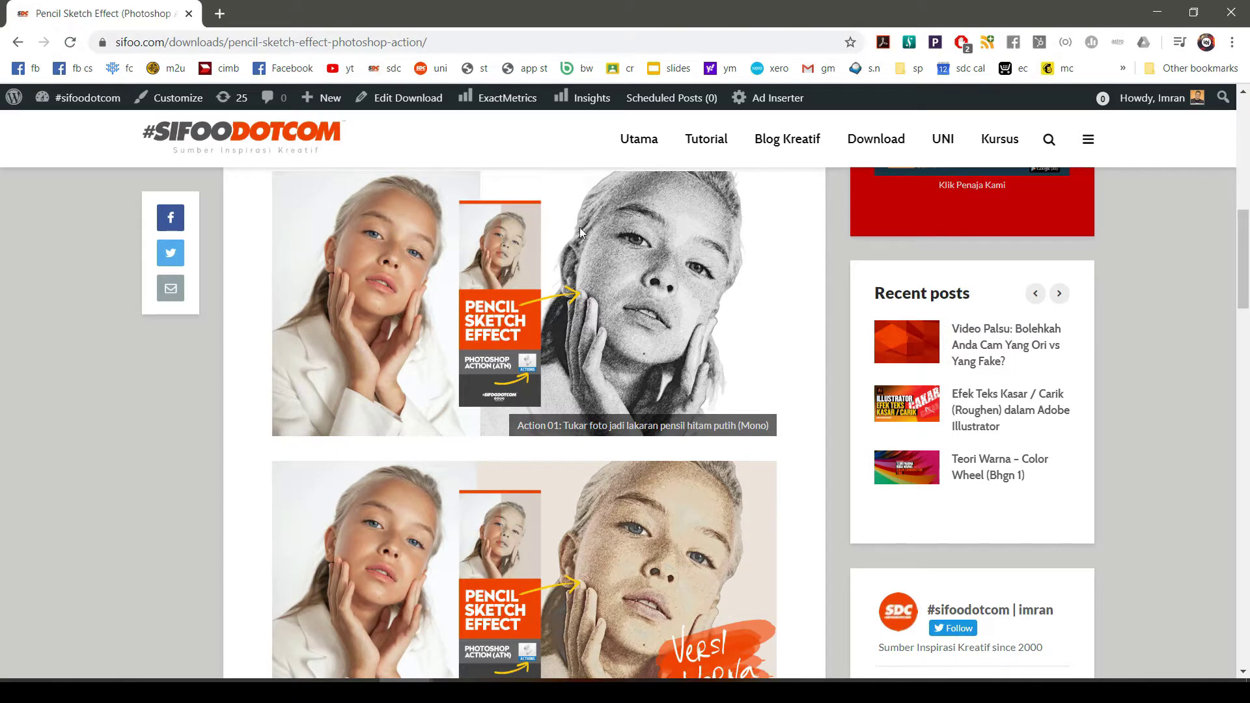
pyautogui.scroll(-4, 1244, 258)
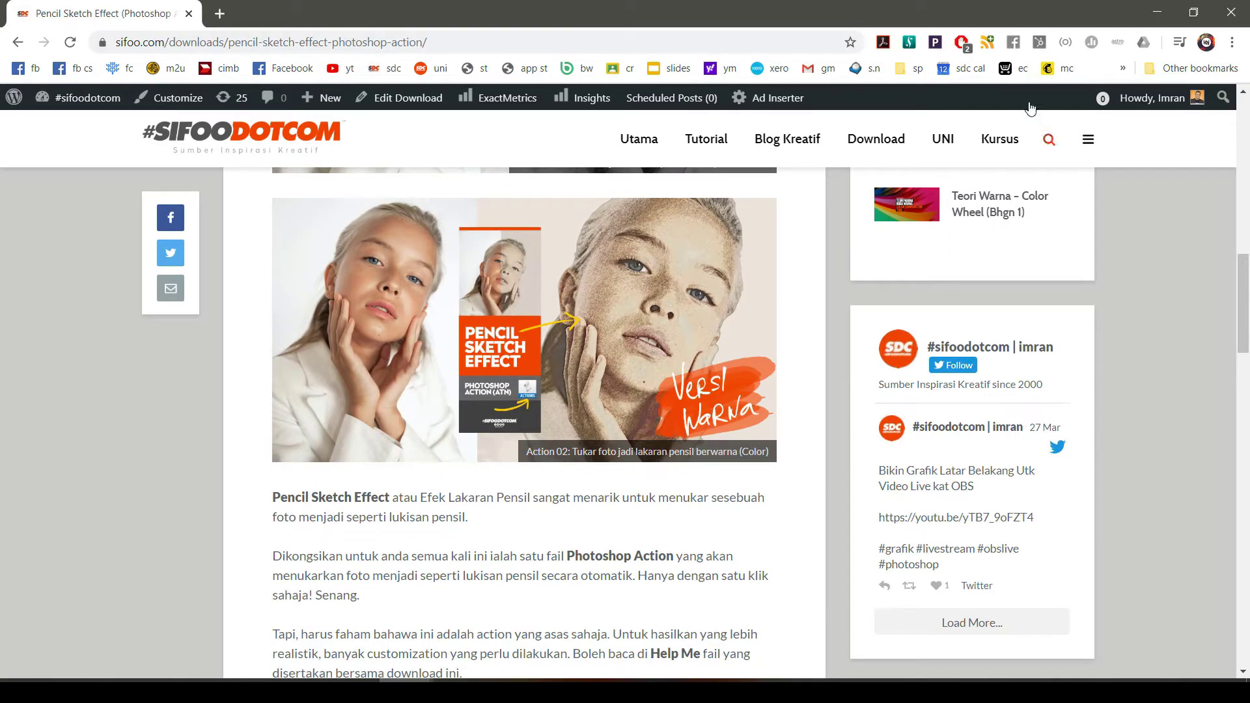
pyautogui.moveTo(1244, 286); pyautogui.dragTo(1241, 340)
pyautogui.click(325, 456)
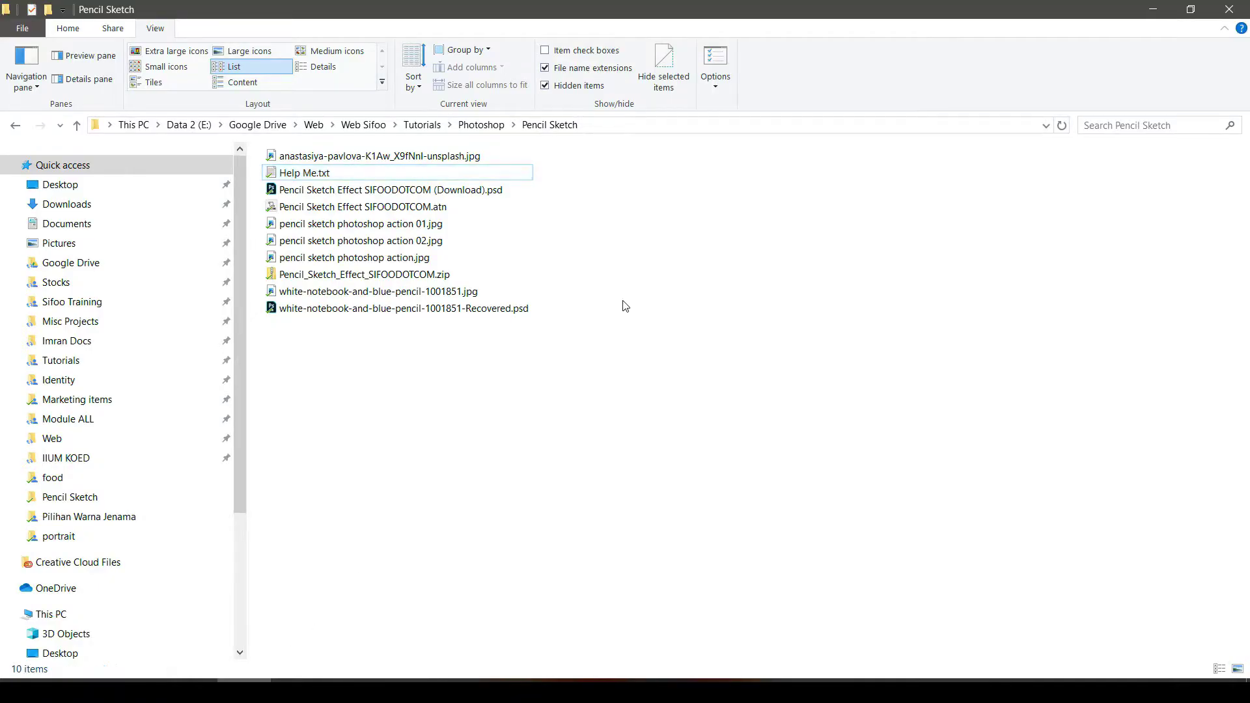
# Step: Extract Pencil_Sketch_Effect_SIFOODOTCOM.zip into a folder of the same name and show the extracted files
pyautogui.click(489, 276)
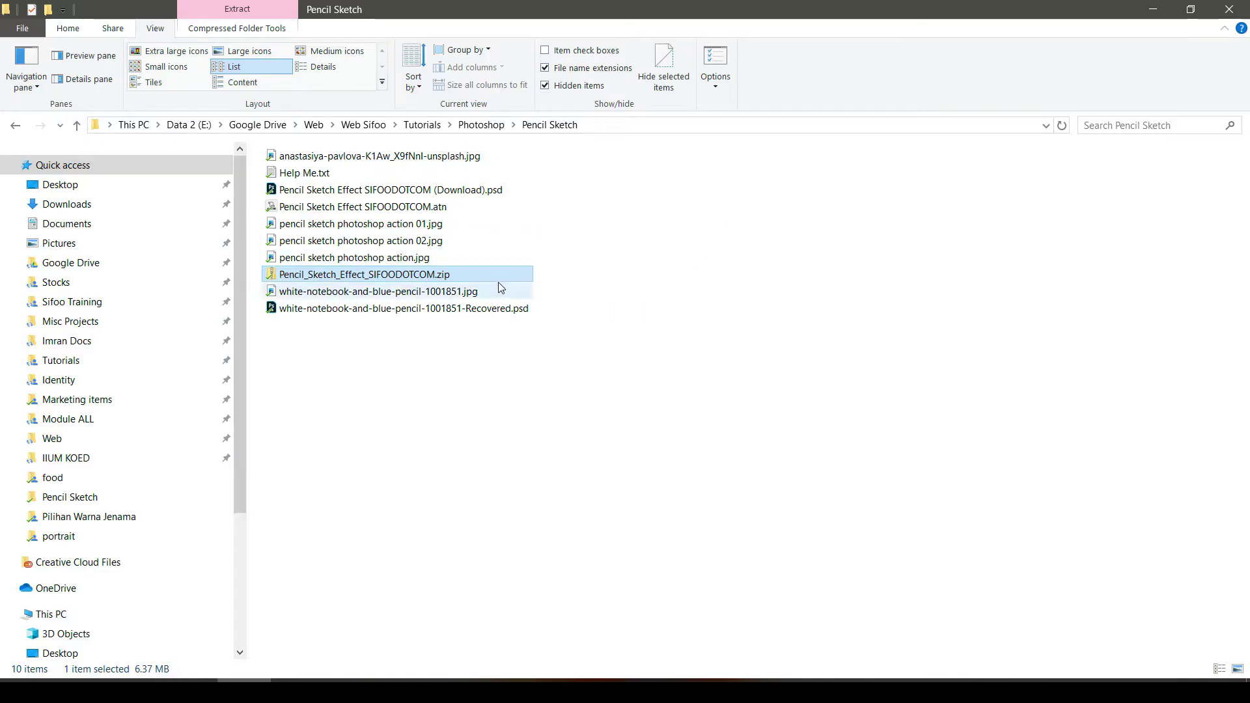
pyautogui.rightClick(505, 275)
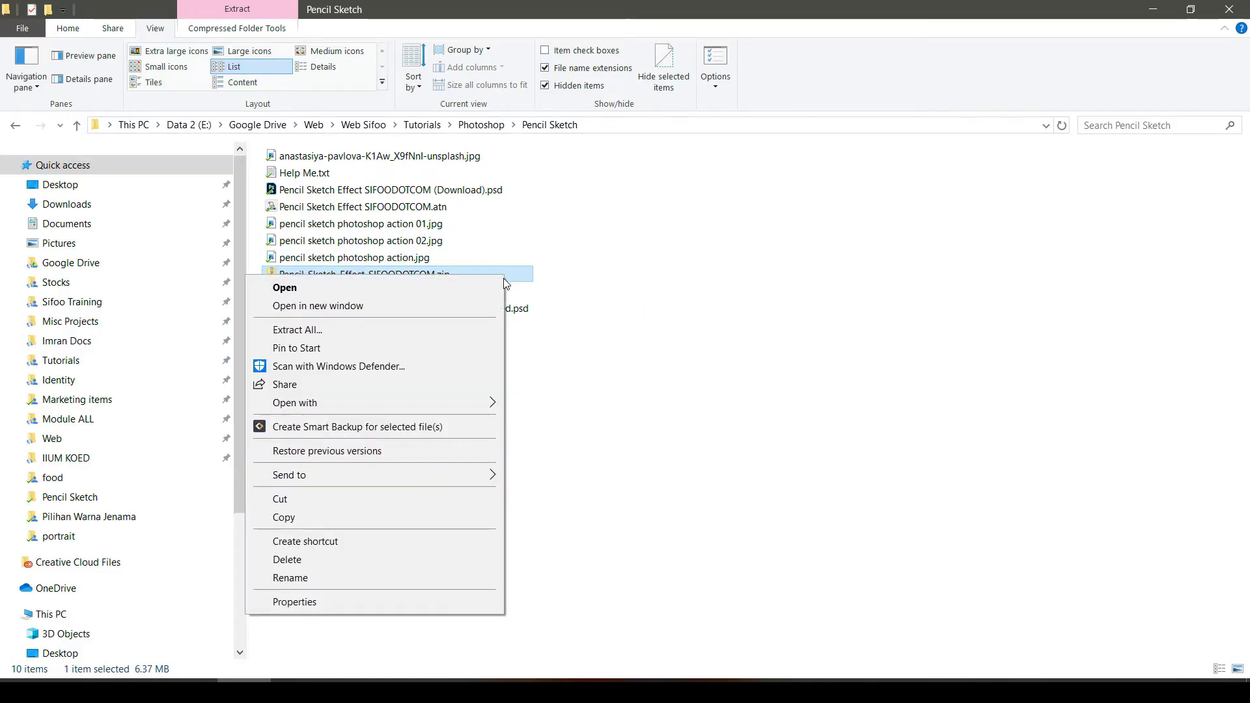
pyautogui.click(424, 327)
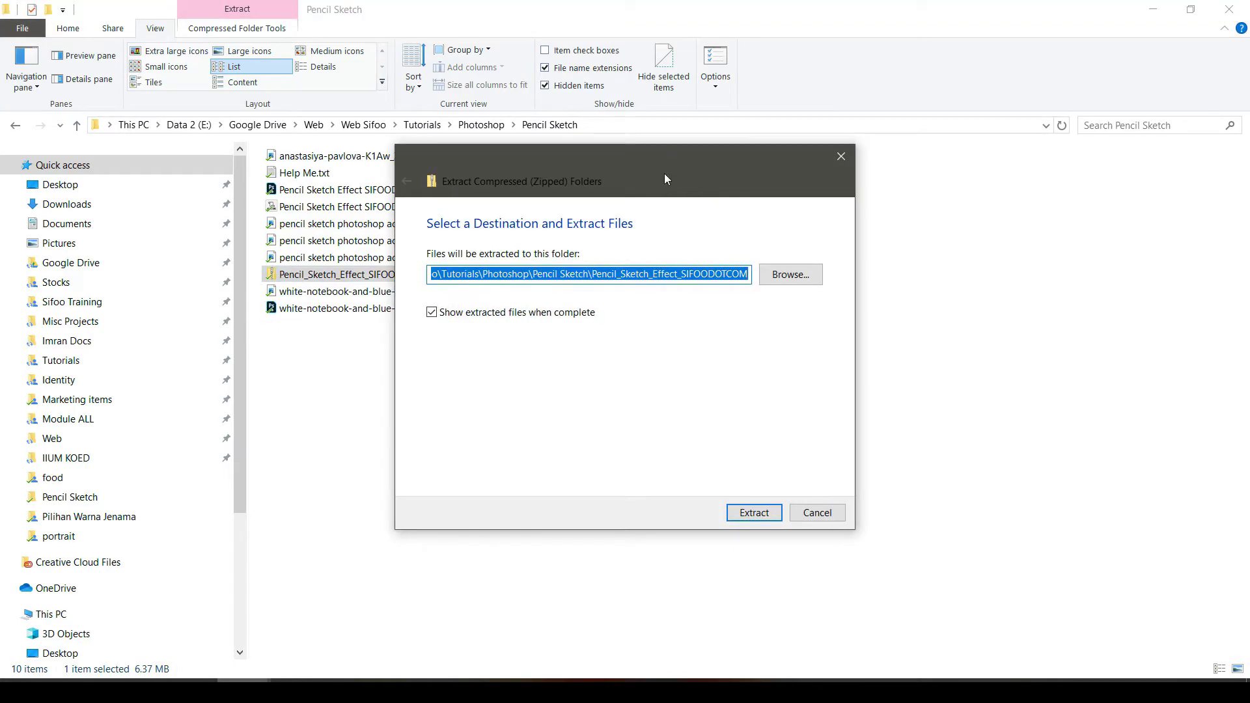
pyautogui.moveTo(665, 178); pyautogui.dragTo(660, 206)
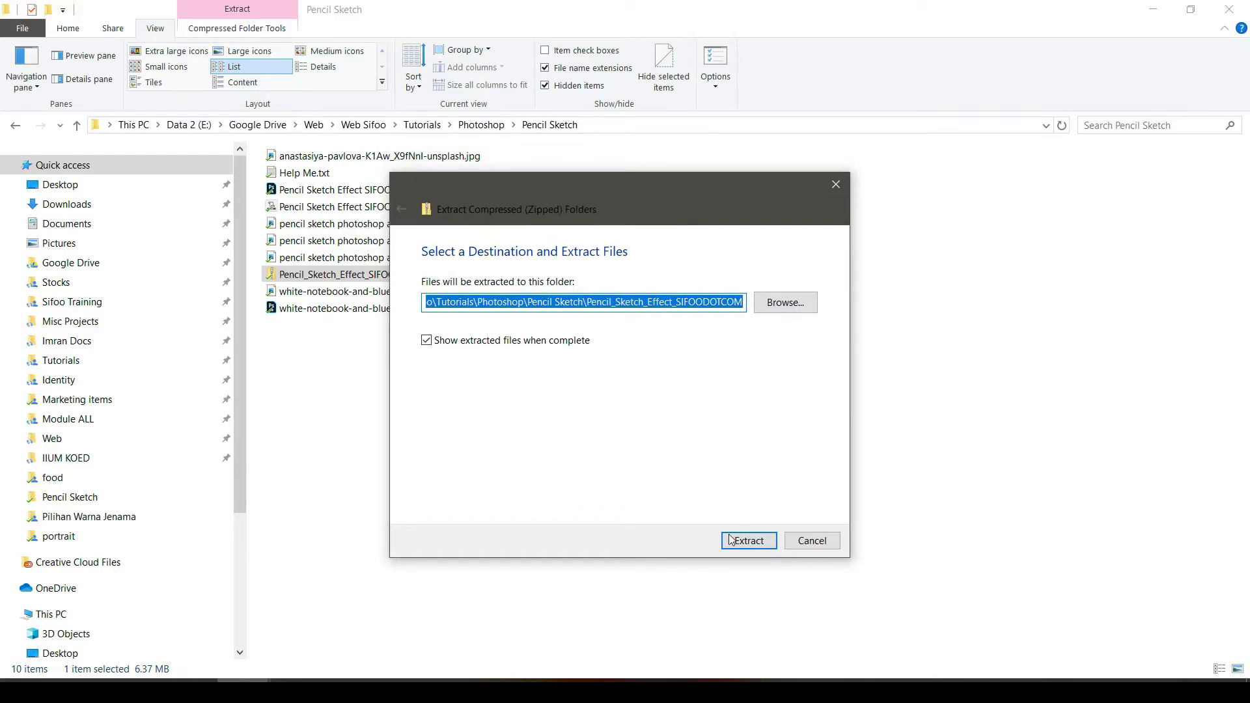
pyautogui.click(748, 541)
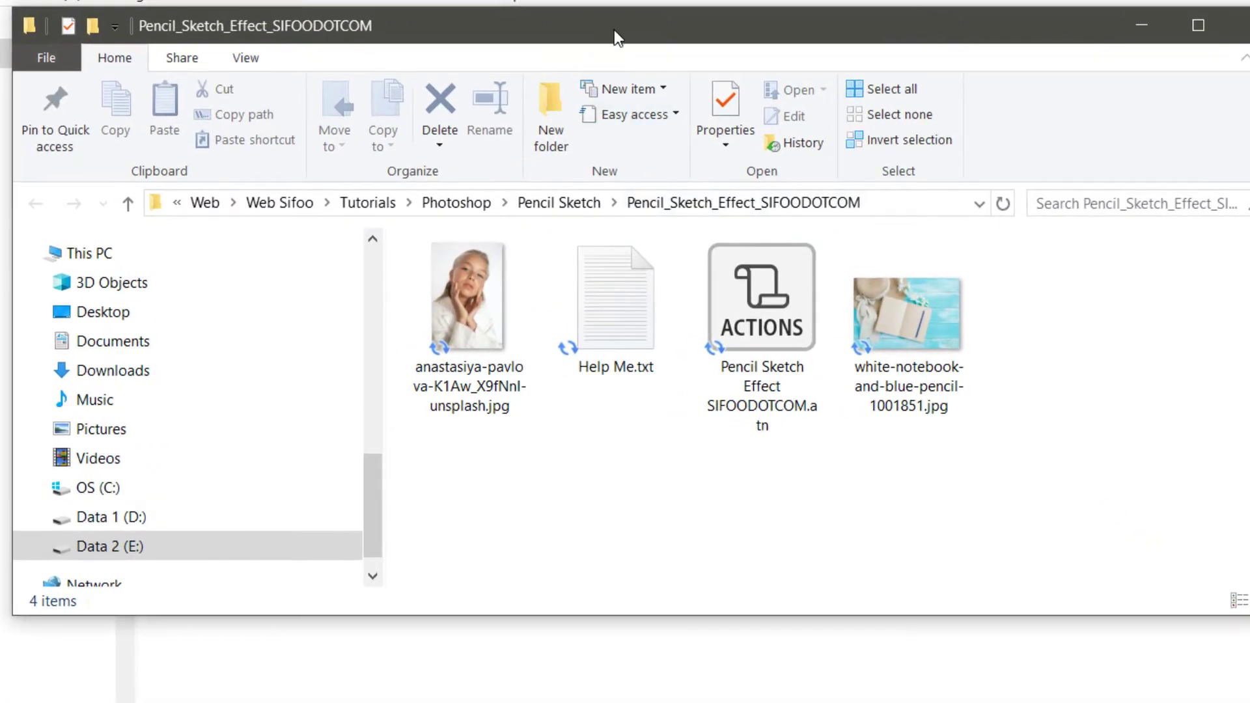
# Step: Look over the extracted folder's contents, including the Pencil Sketch Effect SIFOODOTCOM.atn action file
pyautogui.moveTo(615, 29); pyautogui.dragTo(540, 36)
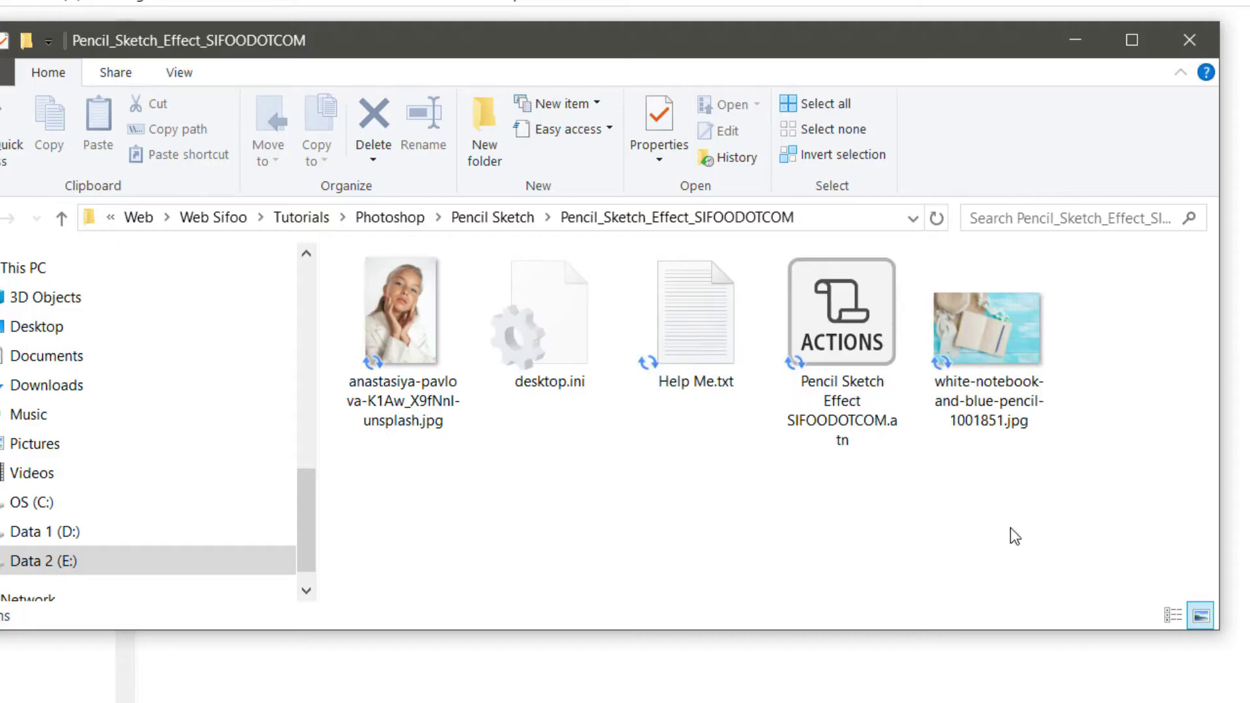
pyautogui.moveTo(1066, 518); pyautogui.dragTo(464, 254)
pyautogui.click(659, 545)
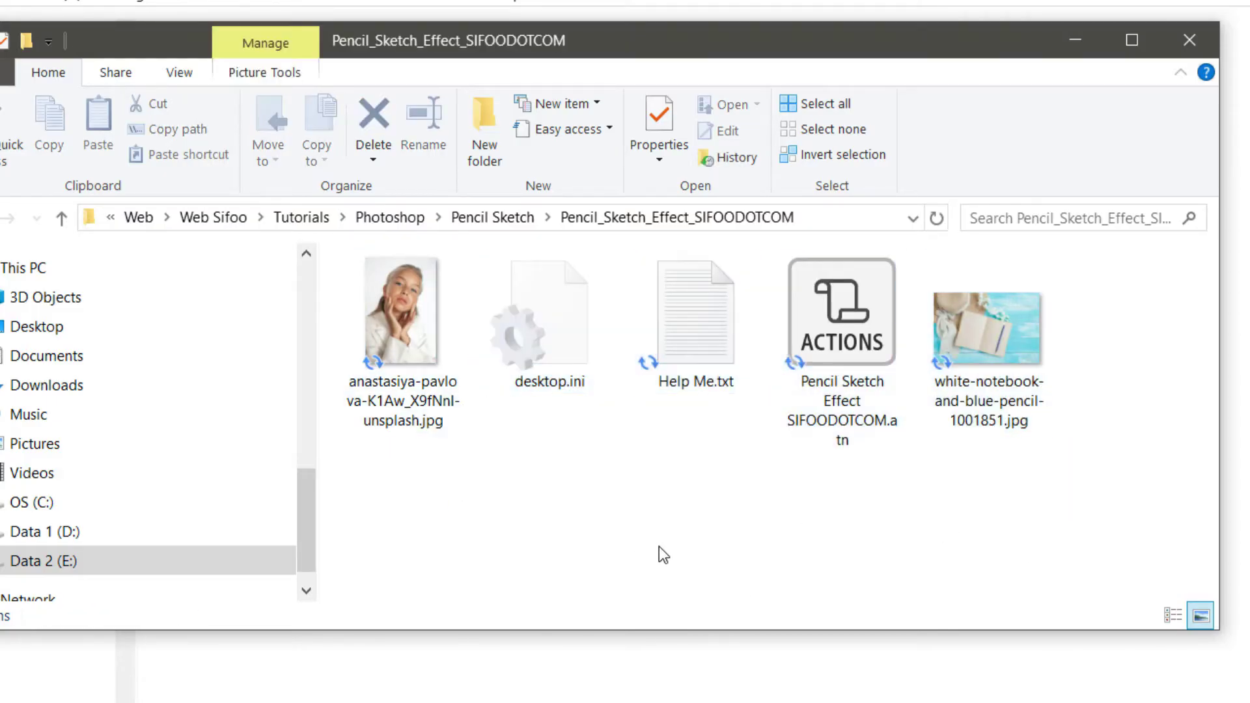
pyautogui.click(585, 336)
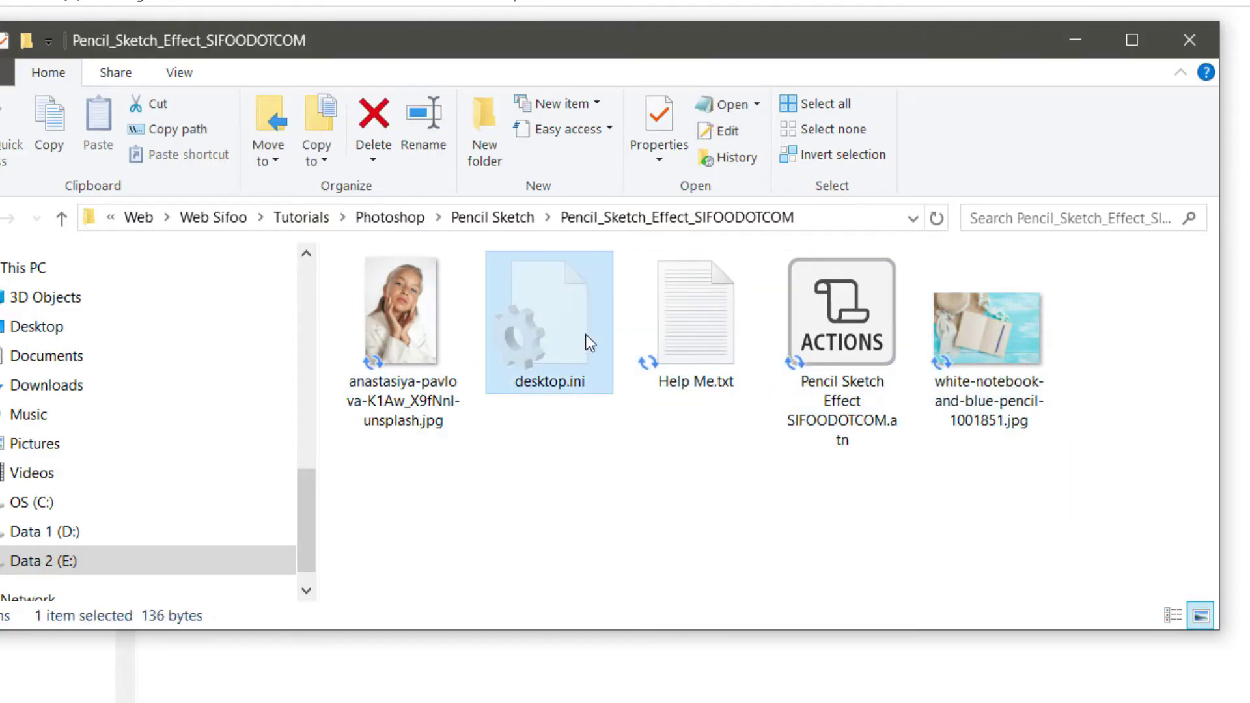
pyautogui.click(825, 521)
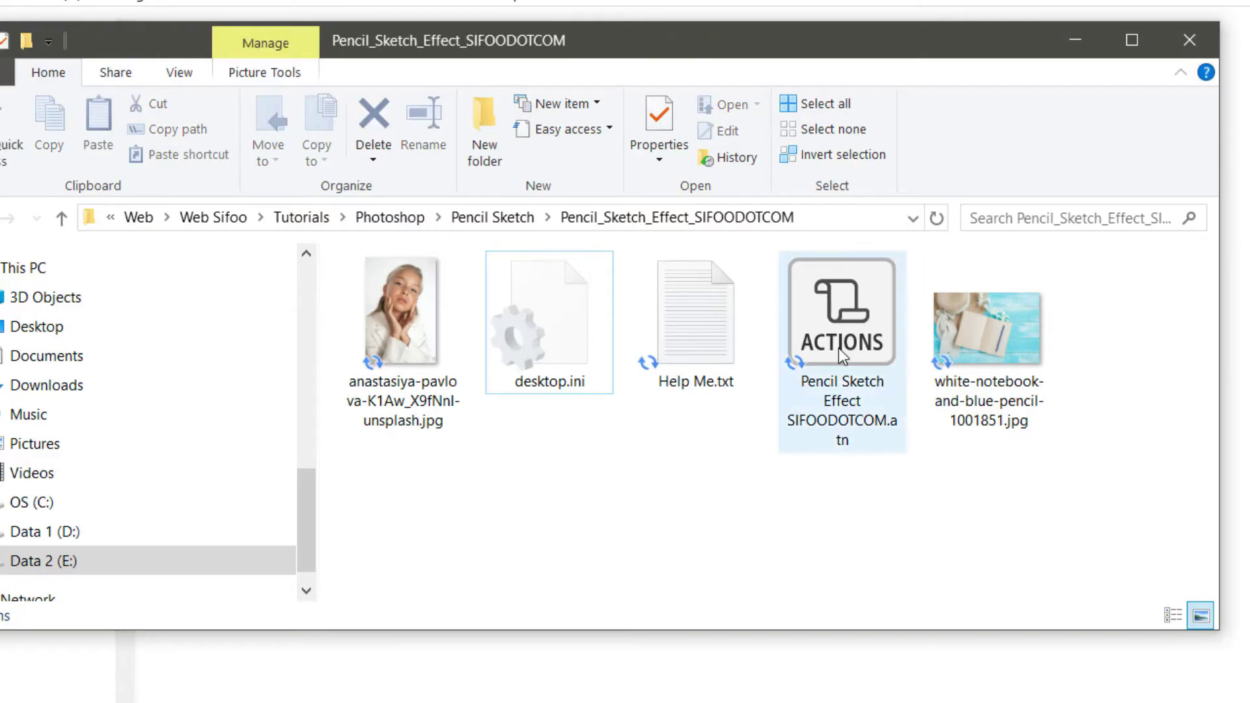
pyautogui.click(826, 300)
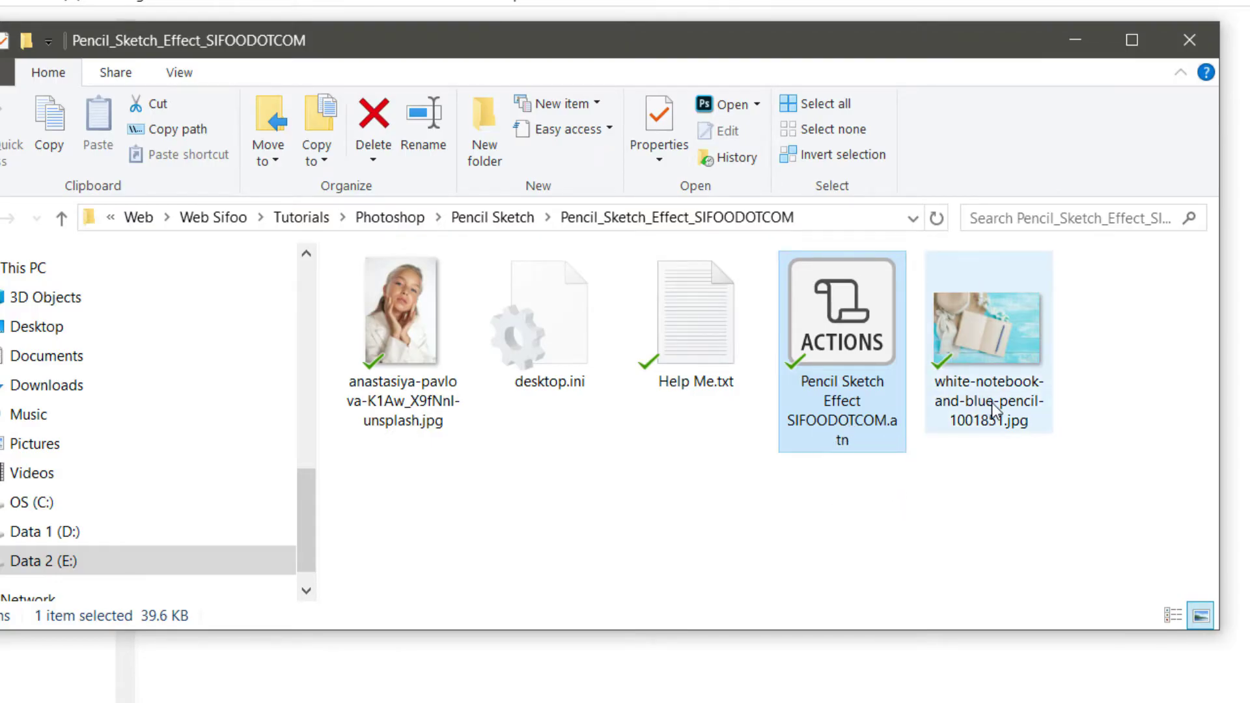
pyautogui.click(674, 408)
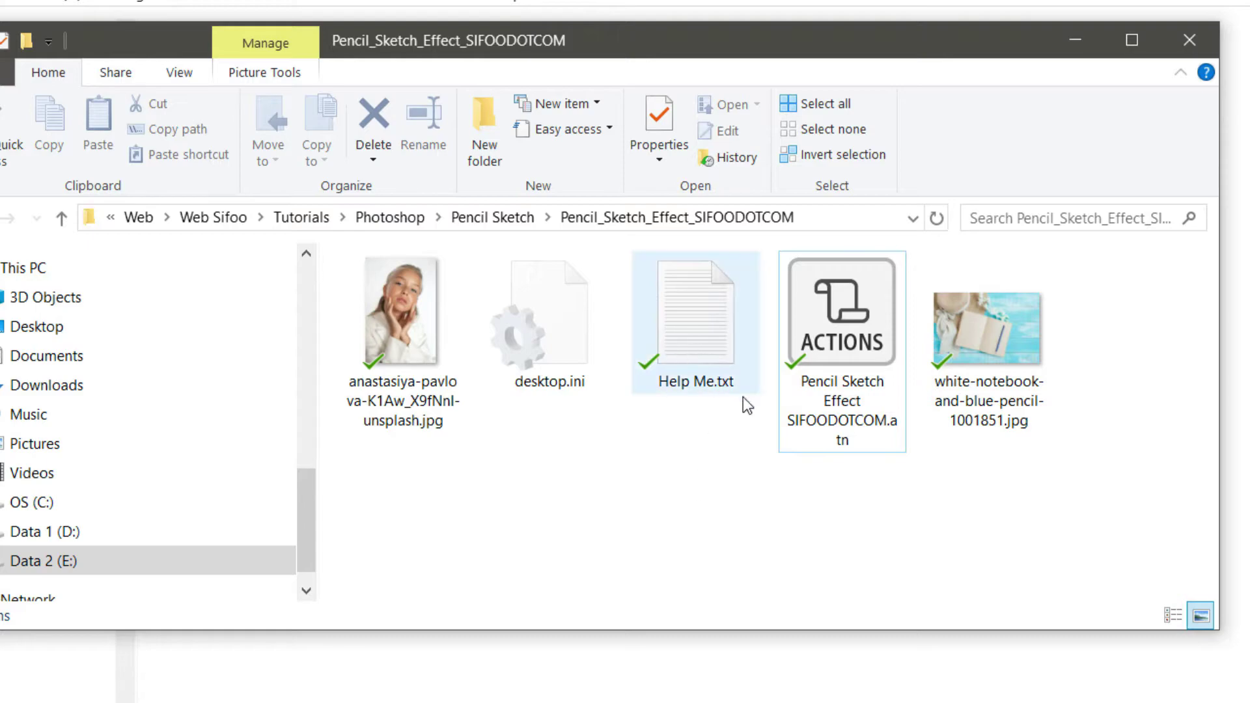
# Step: Open Help Me.txt and read the instructions for loading and applying the Photoshop action
pyautogui.doubleClick(697, 357)
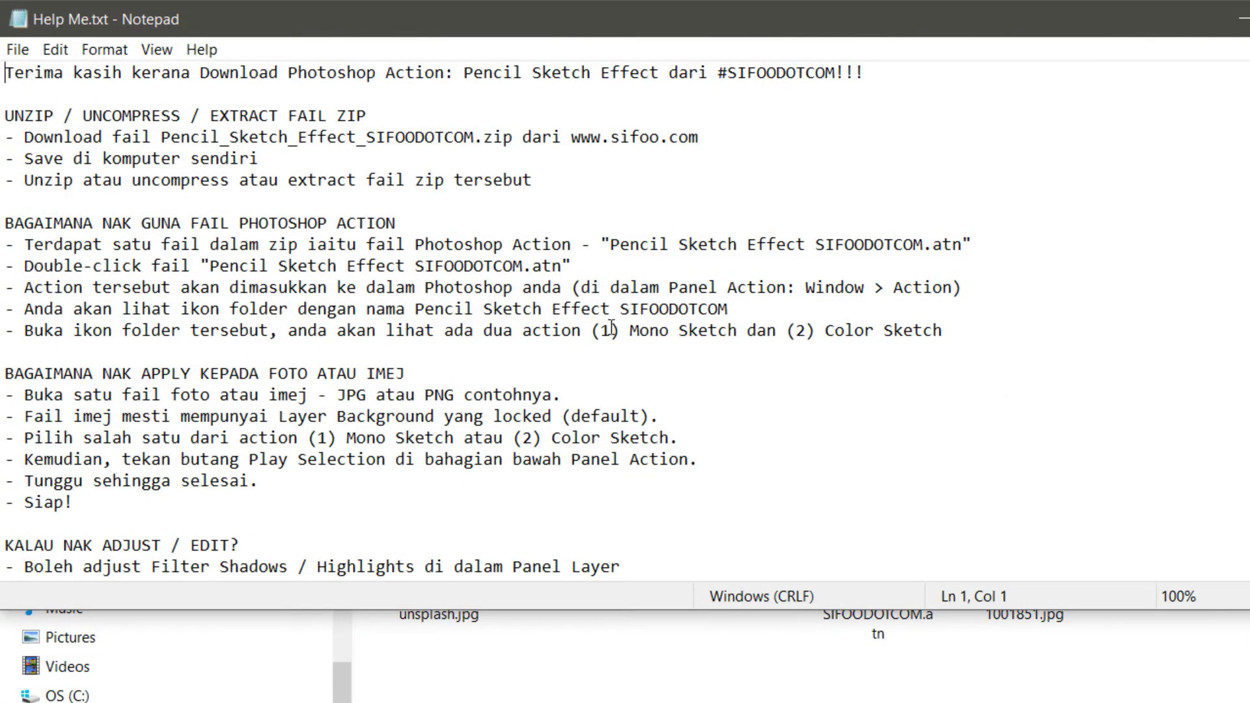
pyautogui.press('super+Up')
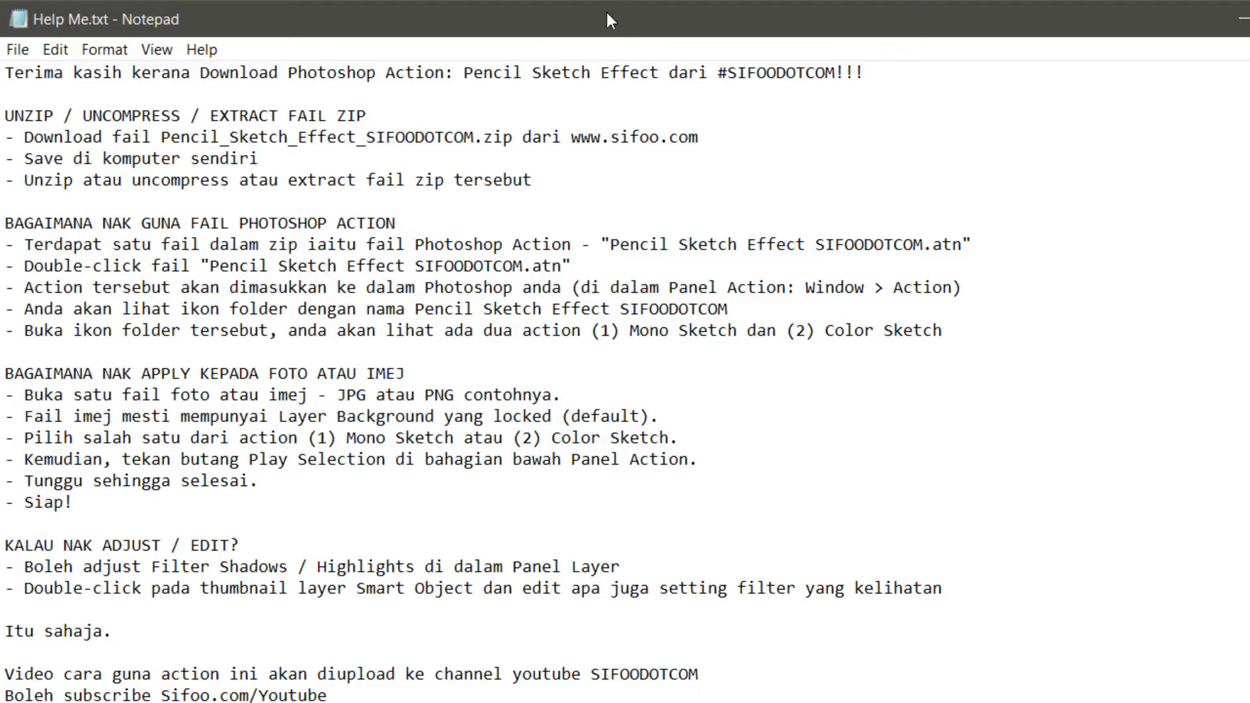
pyautogui.moveTo(606, 10); pyautogui.dragTo(688, 69)
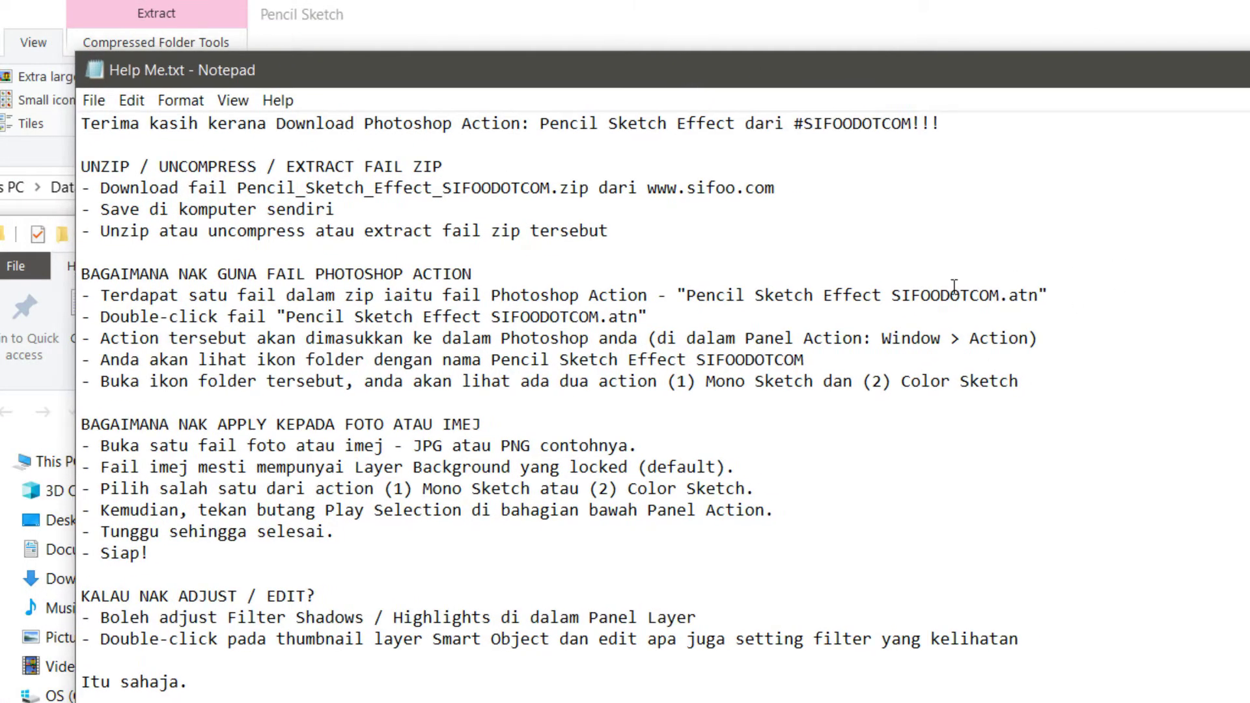
pyautogui.moveTo(824, 234); pyautogui.dragTo(970, 237)
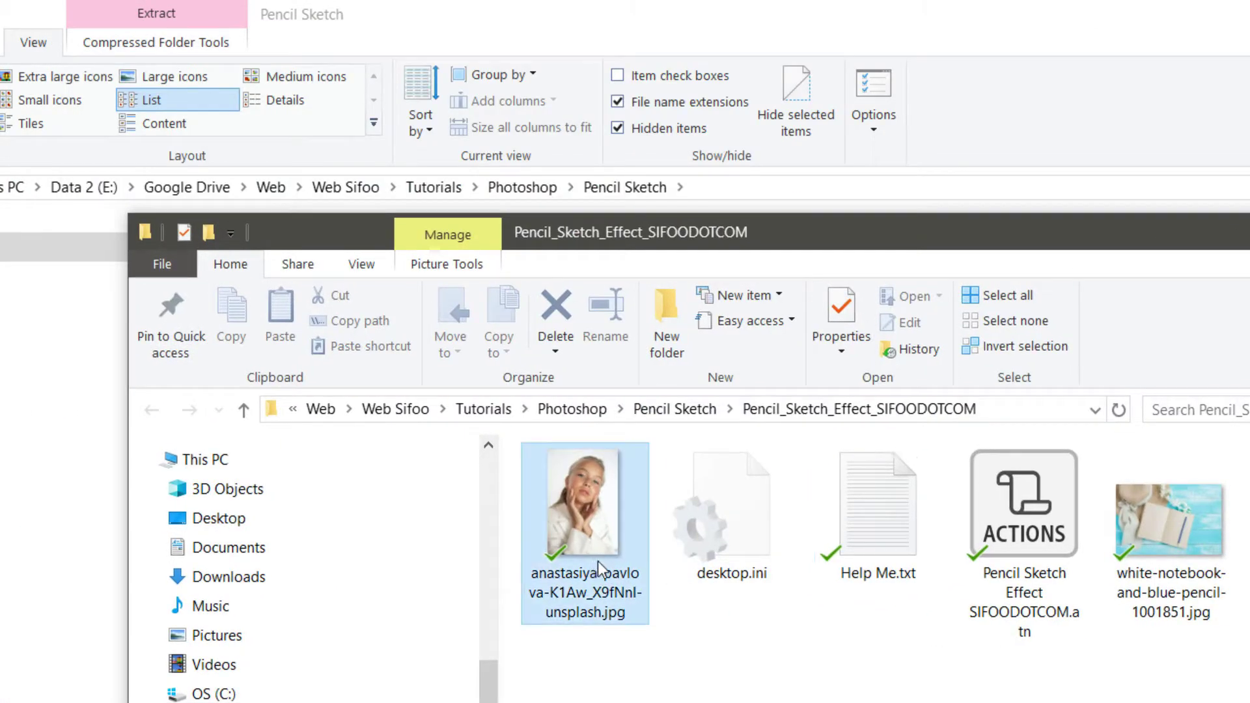
# Step: Examine the two sample images in the extracted folder, the portrait photo and the white notebook with blue pencil
pyautogui.click(1191, 580)
pyautogui.click(622, 566)
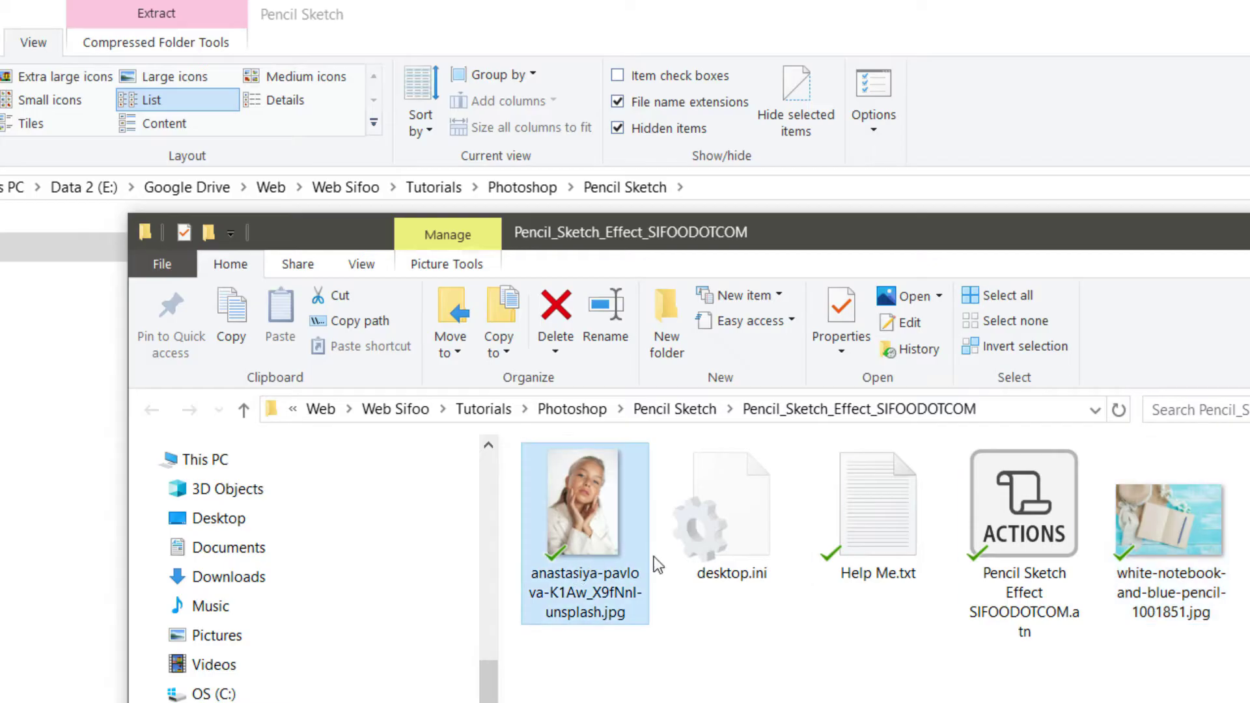
pyautogui.click(1158, 568)
pyautogui.click(579, 542)
pyautogui.click(840, 647)
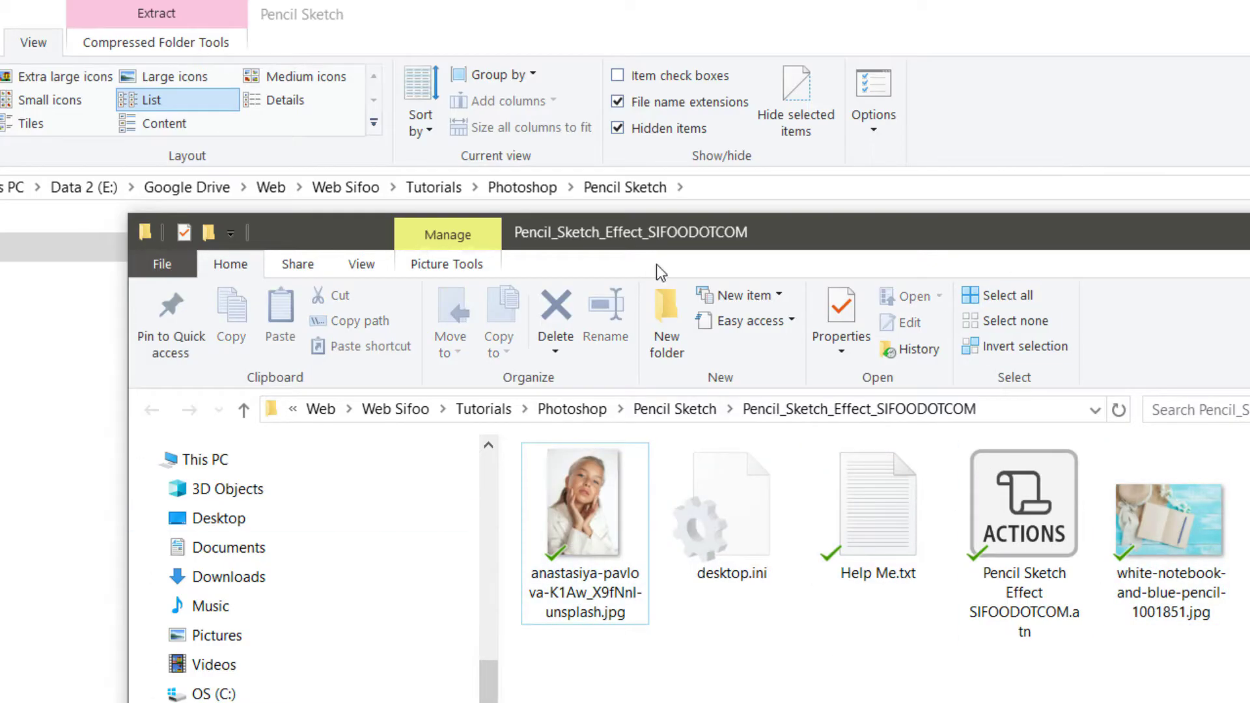
pyautogui.moveTo(685, 228); pyautogui.dragTo(678, 260)
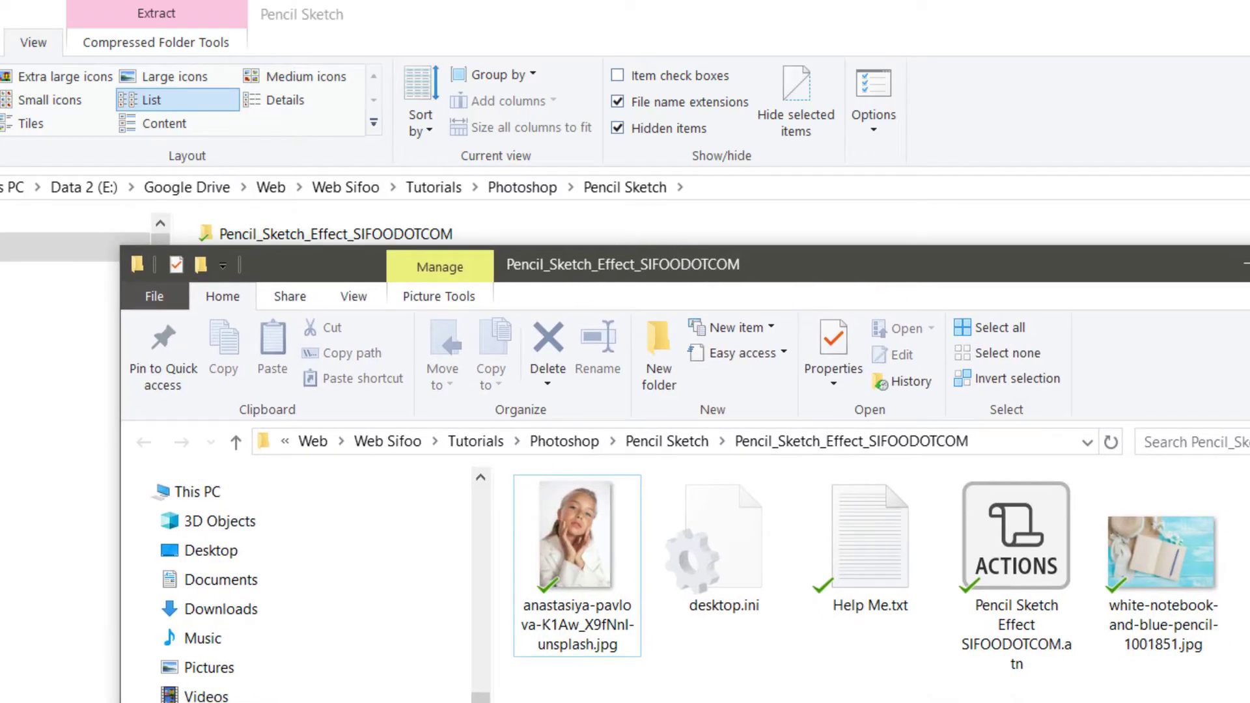
# Step: Load the Pencil Sketch Effect SIFOODOTCOM.atn action file into Photoshop
pyautogui.click(1008, 521)
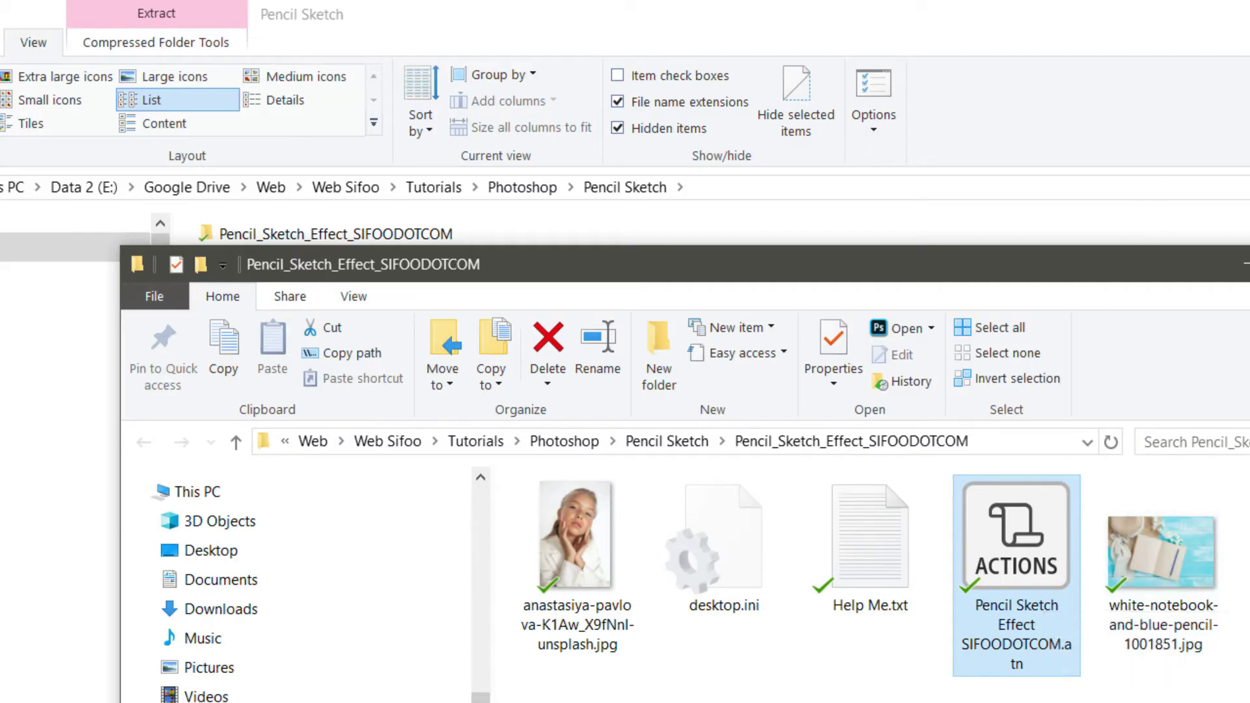
pyautogui.keyDown('ctrl'); pyautogui.click(1056, 607); pyautogui.keyUp('ctrl')
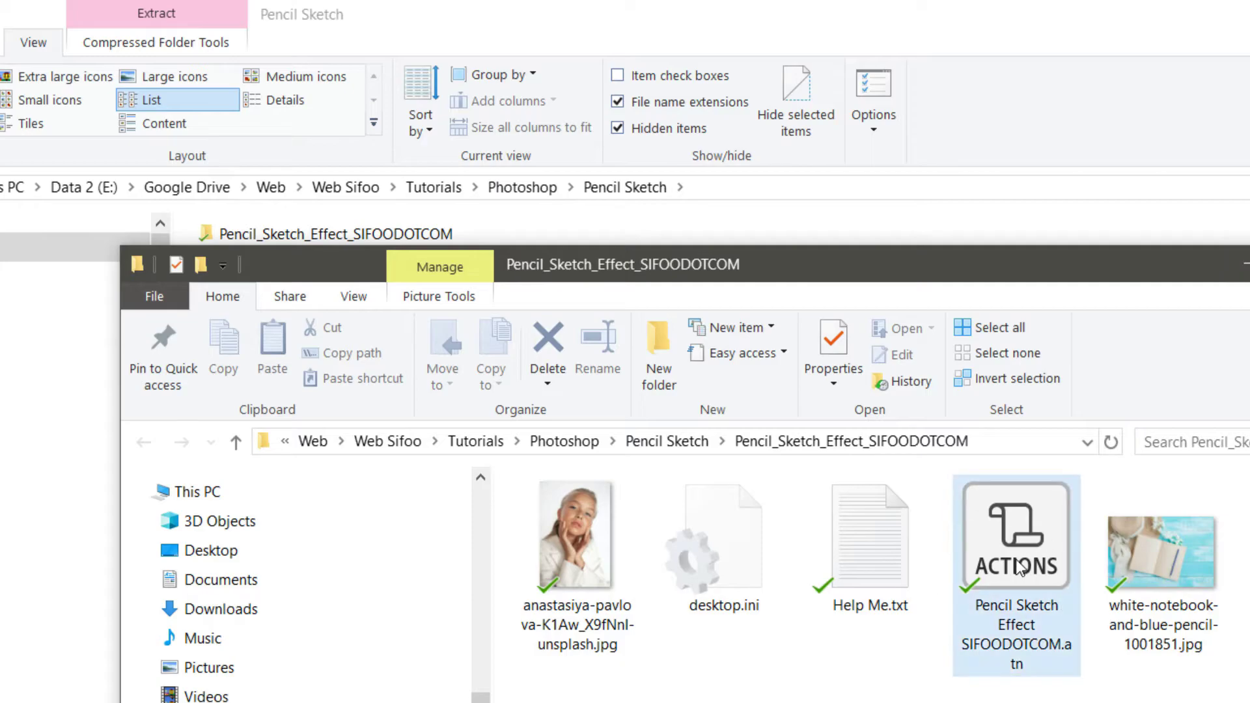
pyautogui.doubleClick(1050, 548)
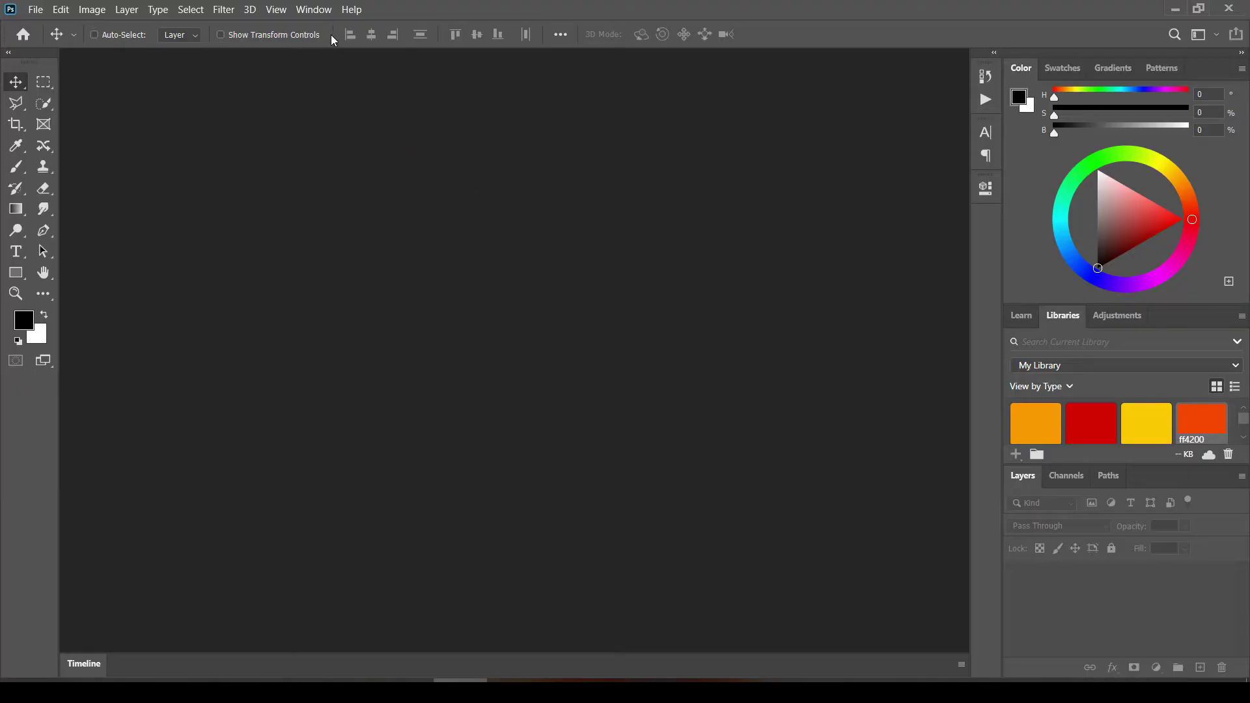
# Step: Show the Actions list and widen it so the full action set names fit
pyautogui.click(314, 9)
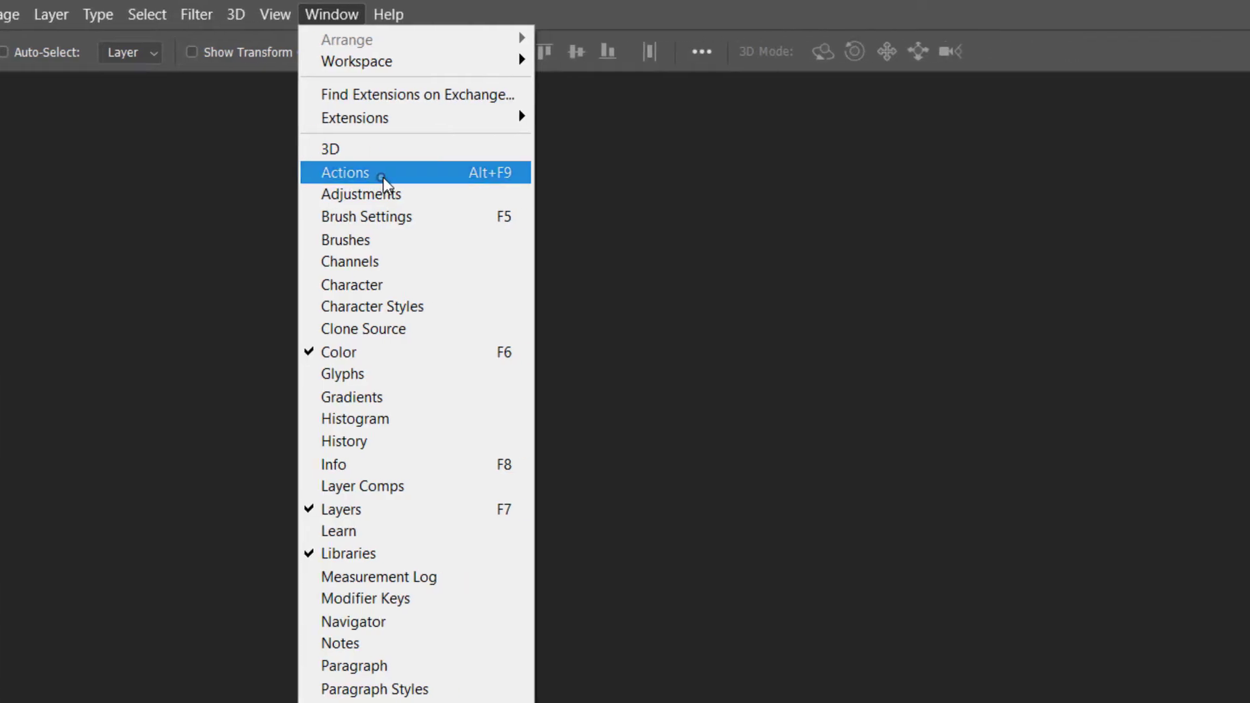
pyautogui.click(513, 176)
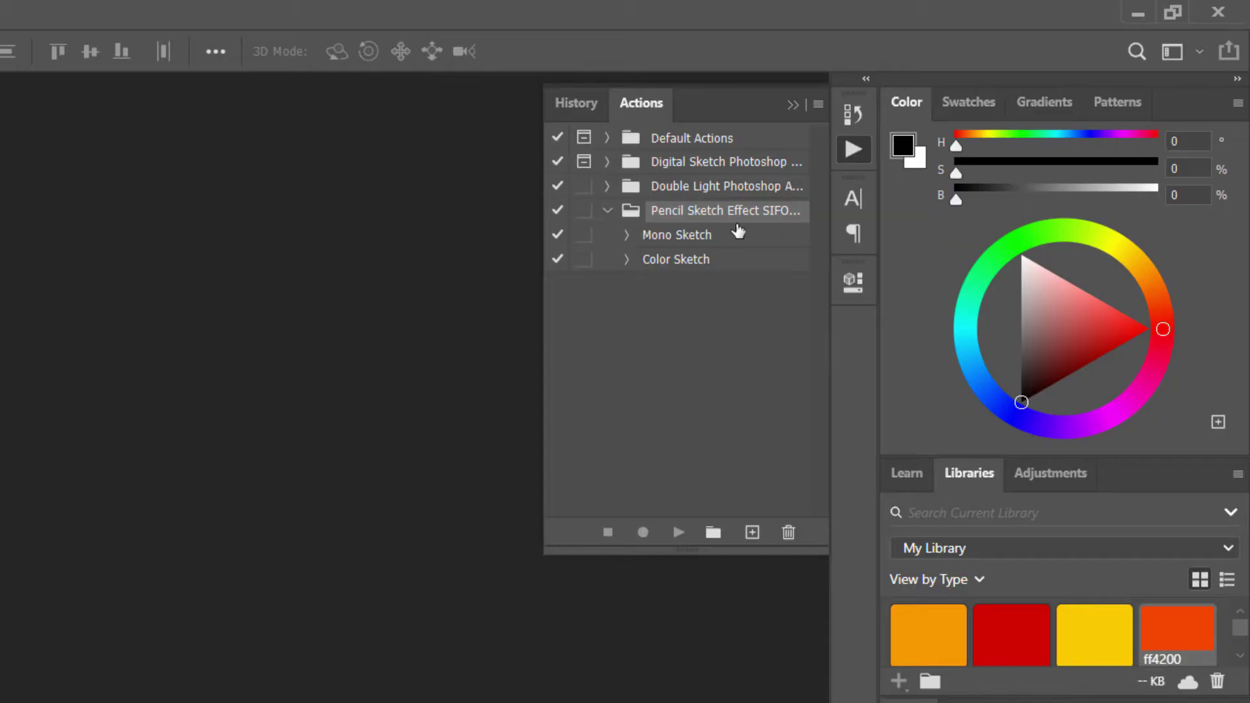
pyautogui.moveTo(542, 204); pyautogui.dragTo(464, 210)
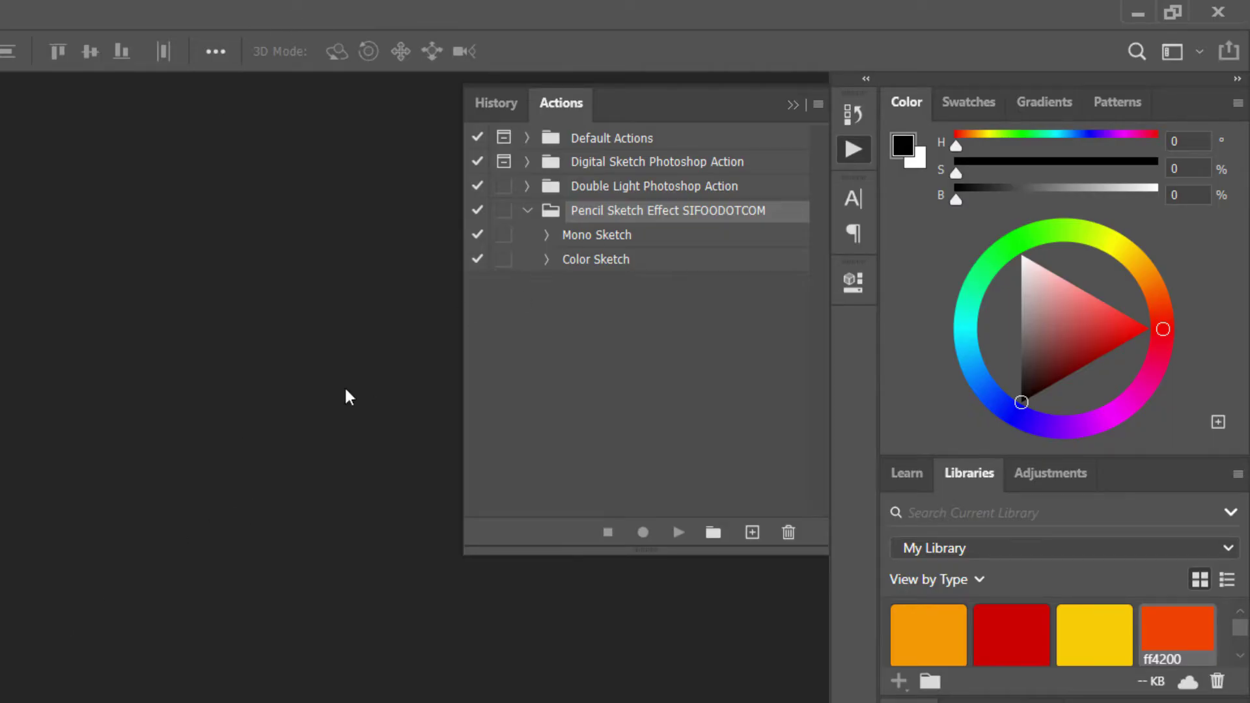
# Step: Open the sample portrait photo and run the Mono Sketch action on it
pyautogui.click(293, 645)
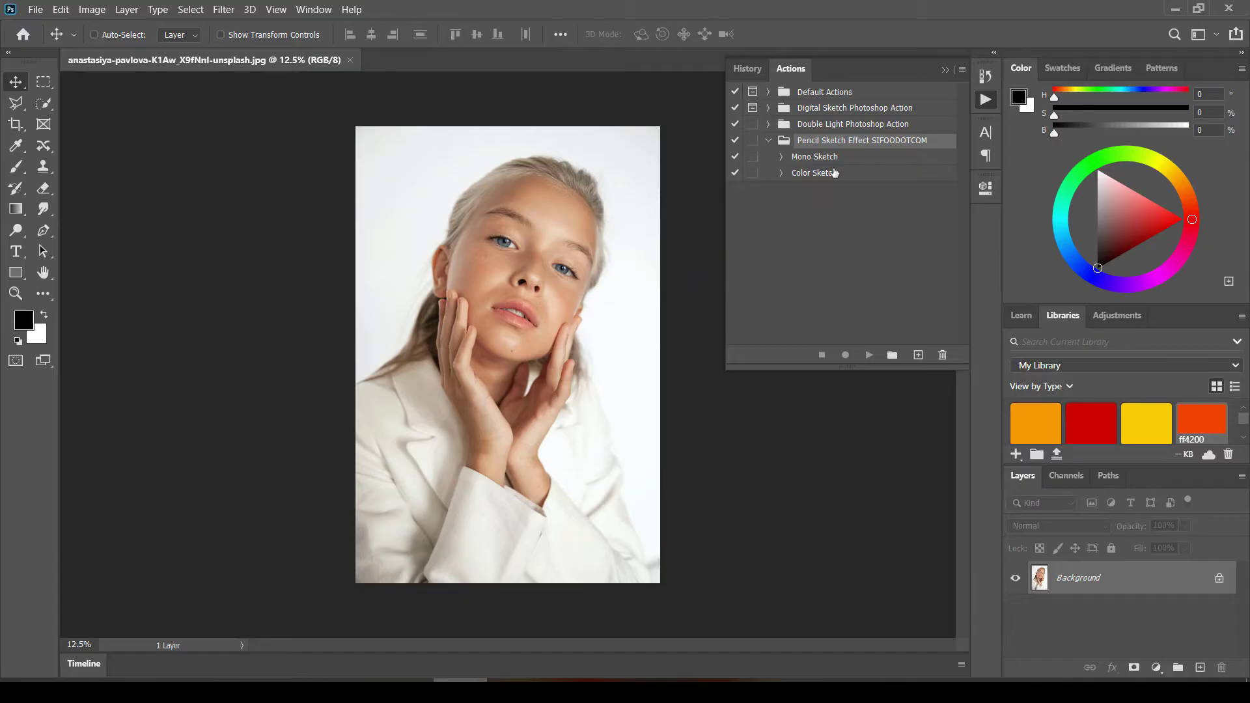
pyautogui.click(855, 161)
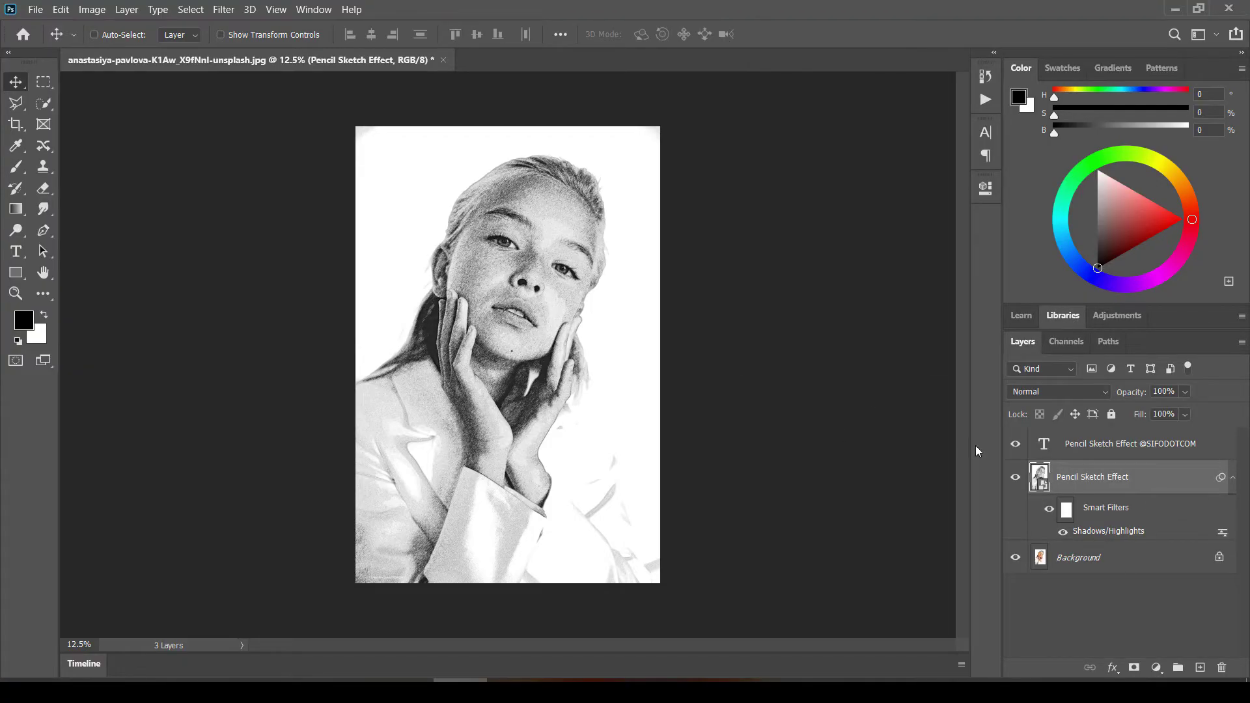
# Step: Inspect the pencil strokes on the portrait's face at 100% magnification, then fit the whole image on screen
pyautogui.hotkey('ctrl', '1')
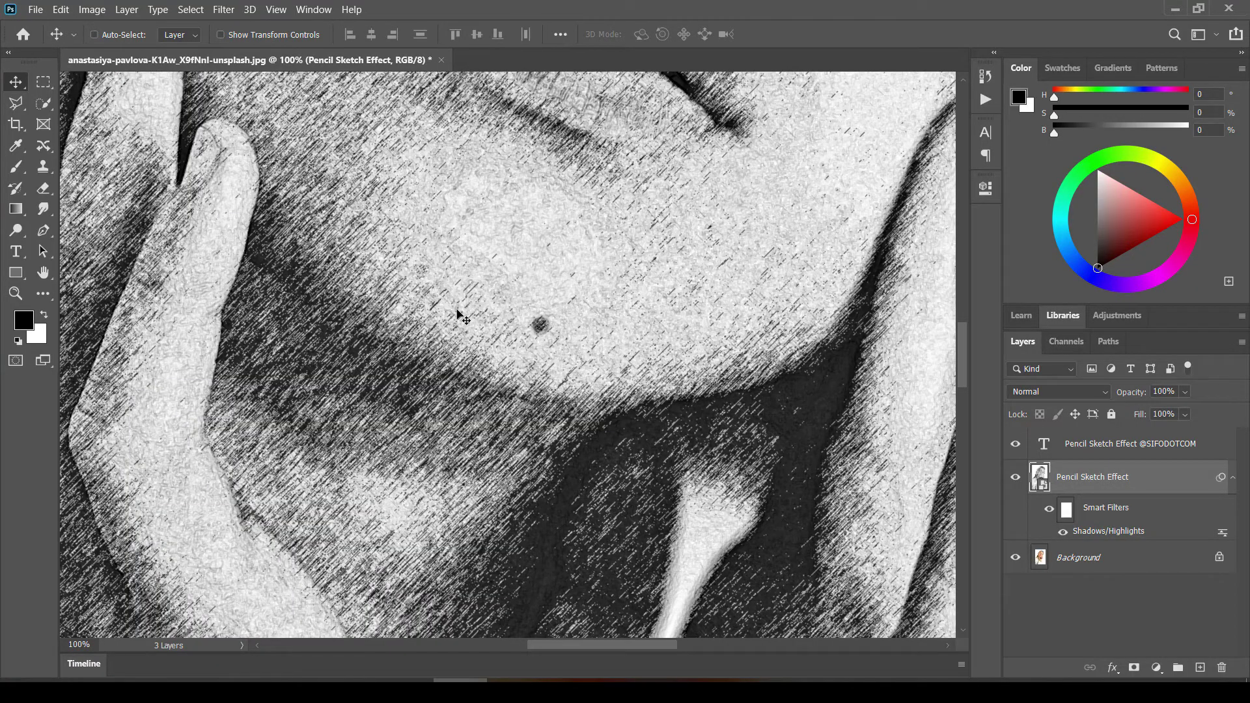
pyautogui.moveTo(511, 224); pyautogui.dragTo(475, 604)
pyautogui.moveTo(495, 195); pyautogui.dragTo(476, 339)
pyautogui.moveTo(598, 358); pyautogui.dragTo(130, 221)
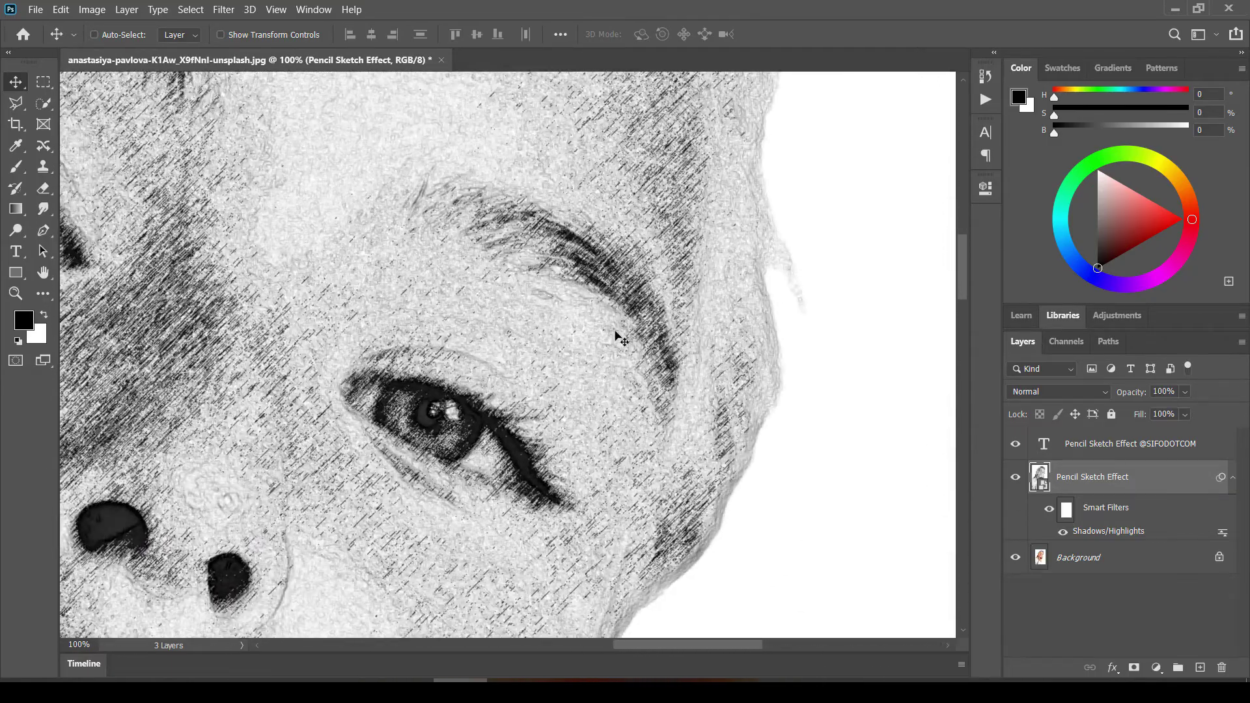
pyautogui.scroll(-1, 617, 337)
pyautogui.hotkey('ctrl', '0')
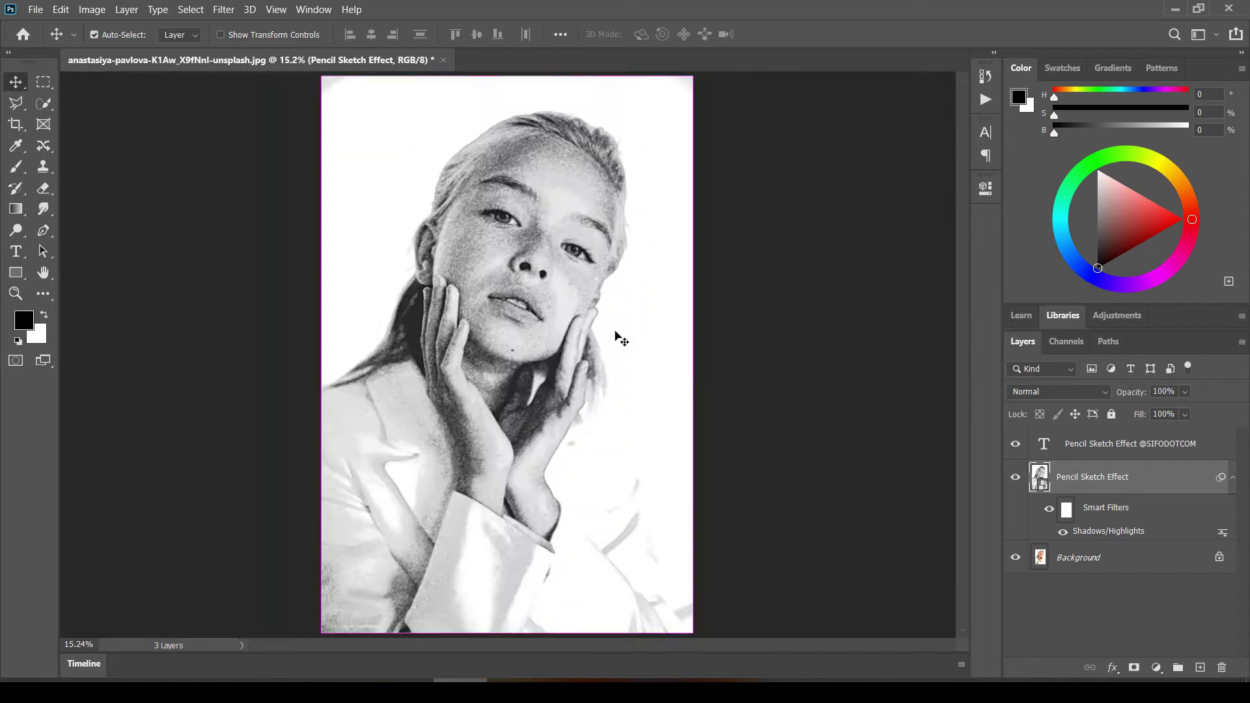
pyautogui.press('ctrl')
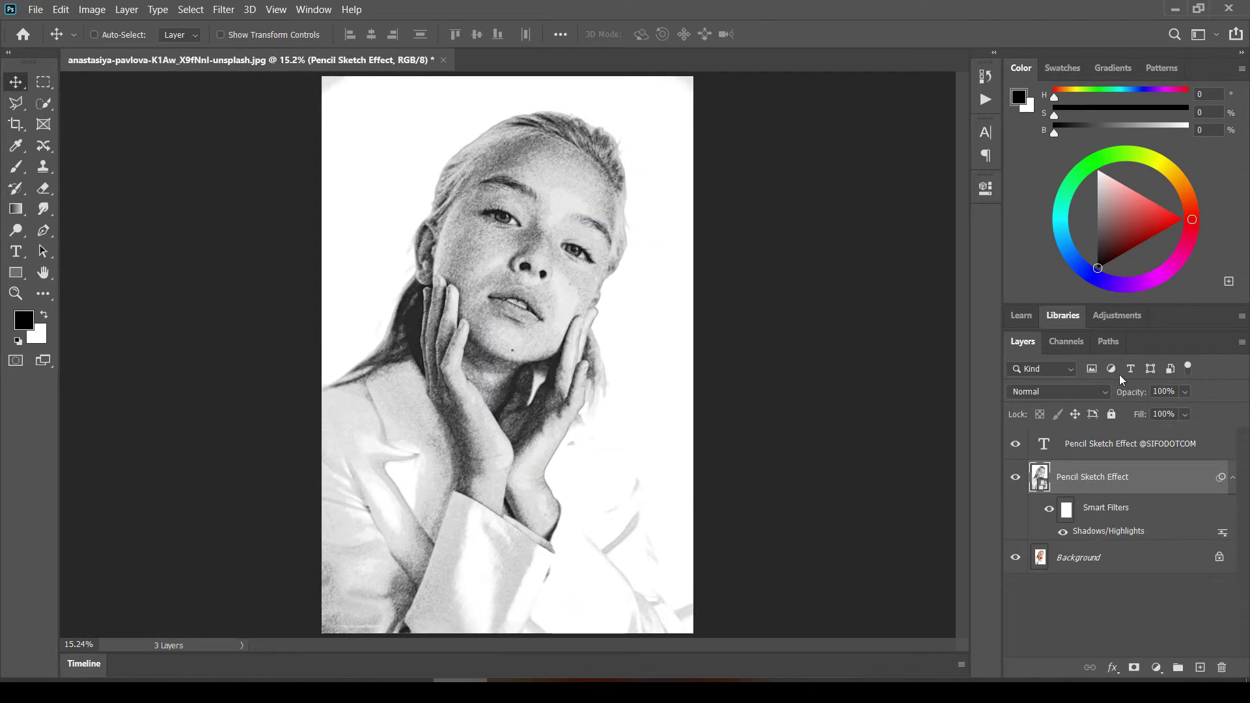
# Step: Set the Shadows amount to 27 % in the Pencil Sketch Effect layer's Shadows/Highlights smart filter while checking the strokes around the chin
pyautogui.doubleClick(1112, 533)
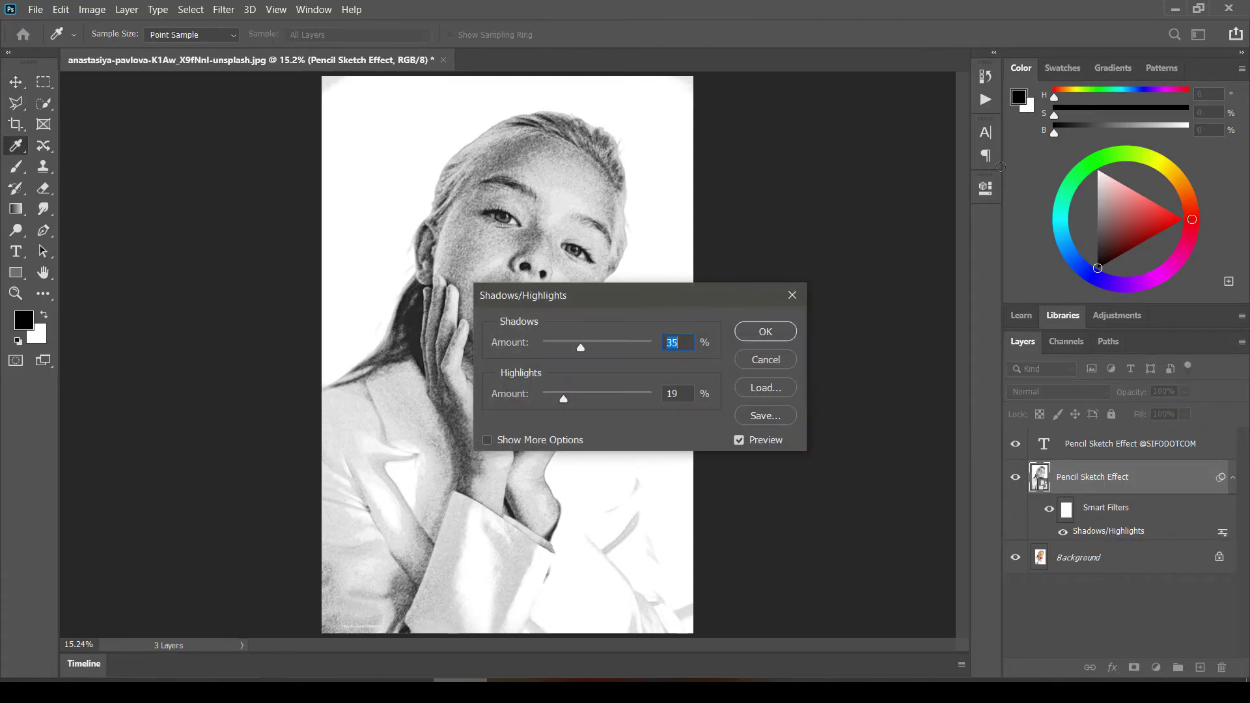
pyautogui.scroll(5, 630, 275)
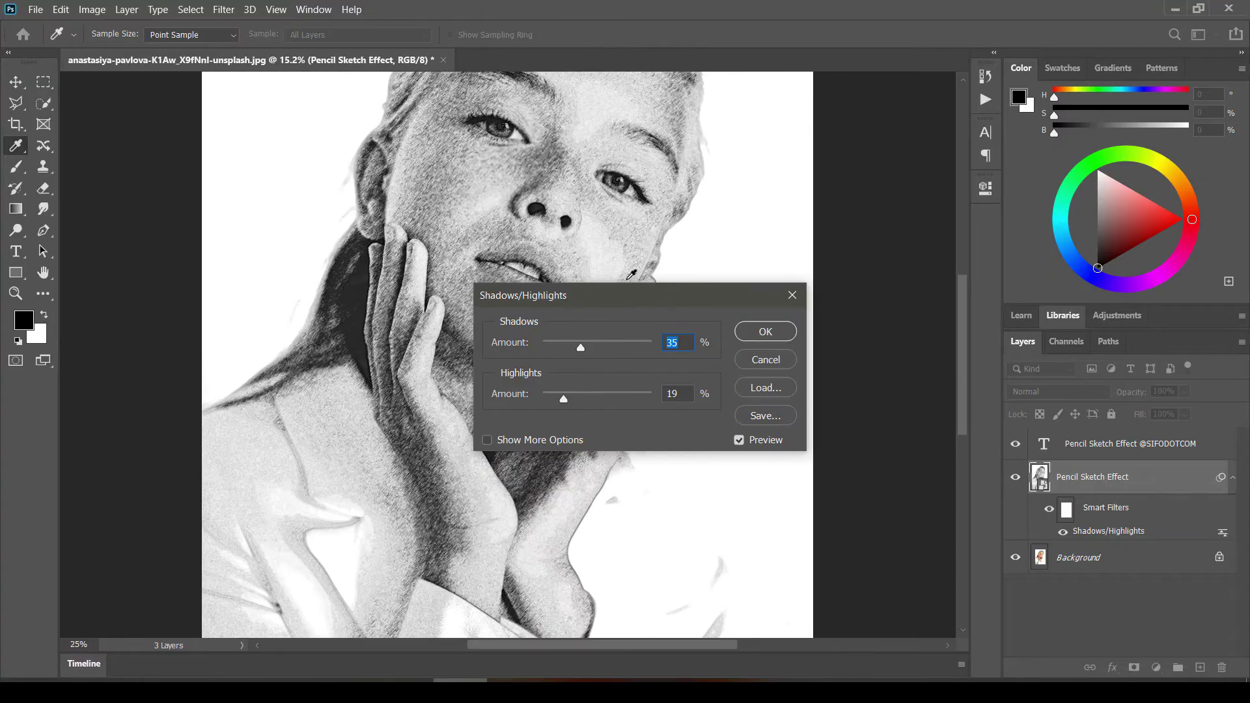
pyautogui.scroll(2, 631, 274)
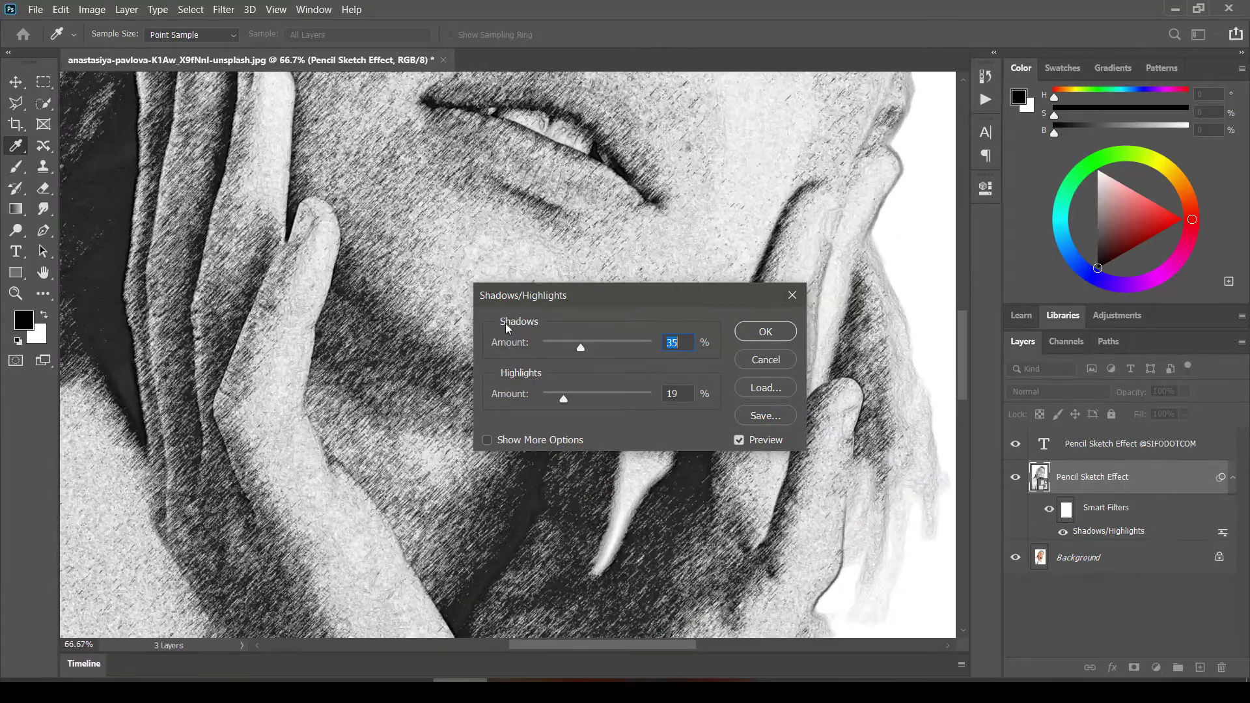
pyautogui.scroll(2, 461, 317)
pyautogui.scroll(2, 461, 317)
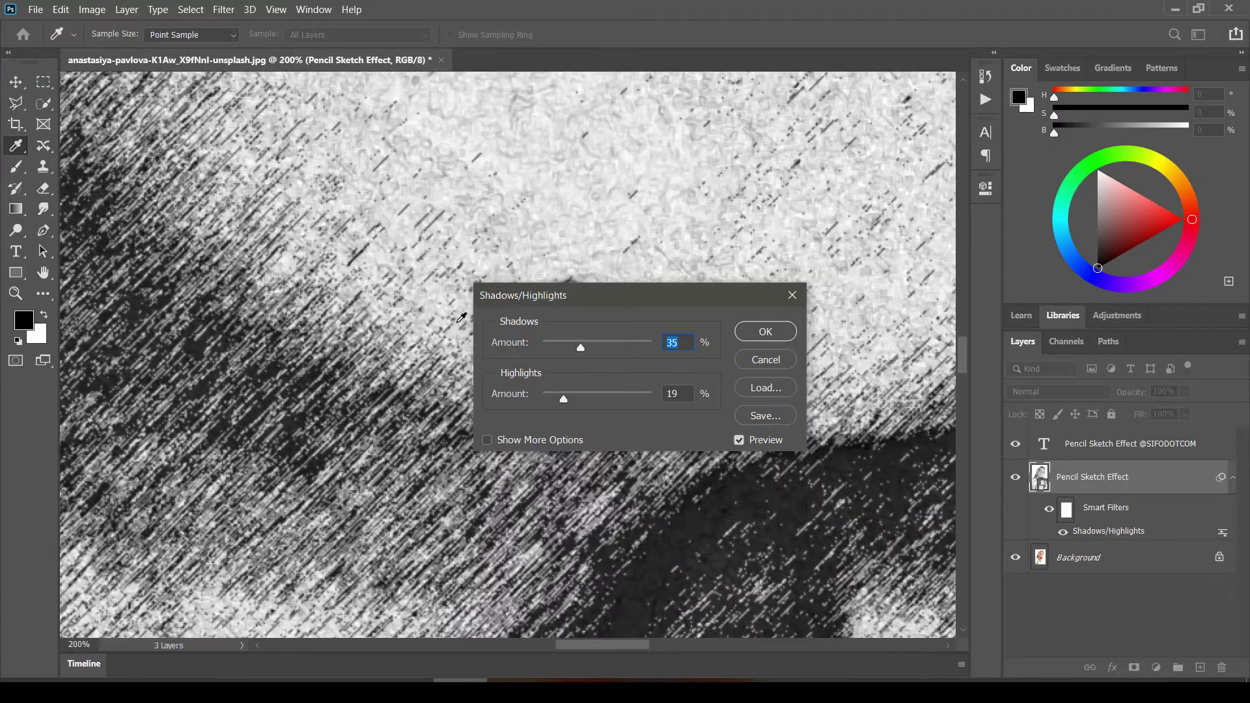
pyautogui.moveTo(393, 345); pyautogui.dragTo(383, 486)
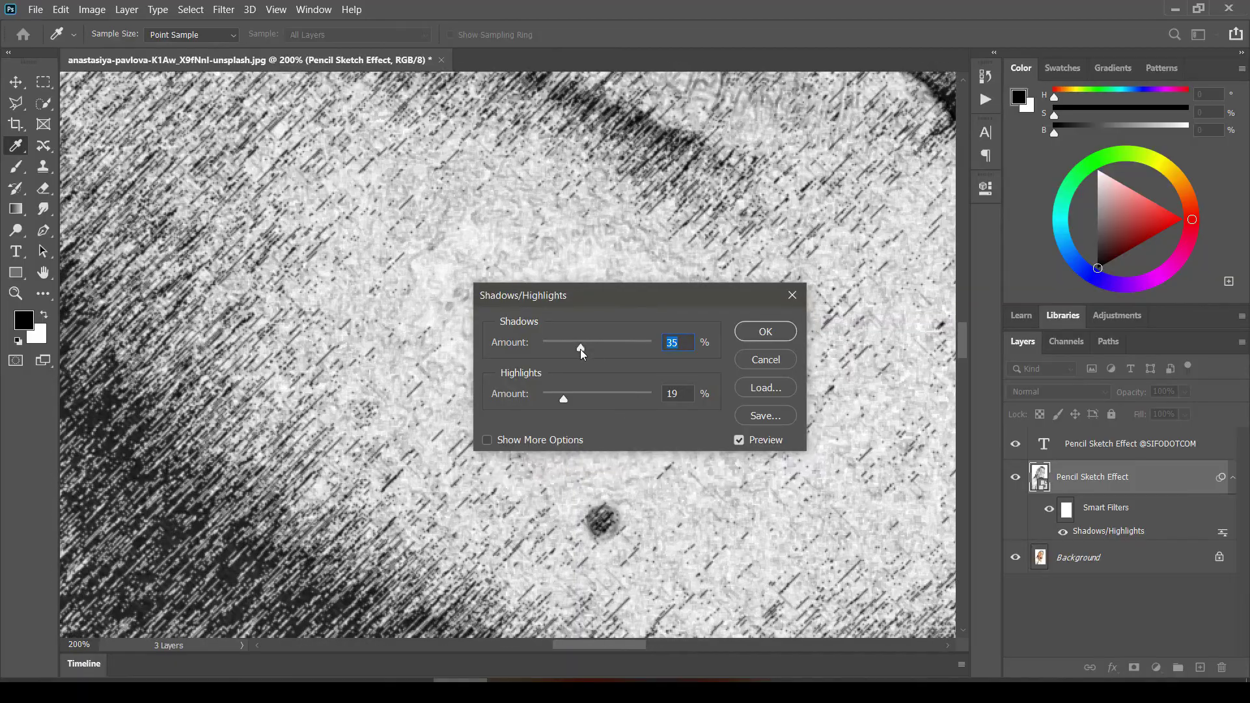
pyautogui.moveTo(580, 349)
pyautogui.mouseDown()
pyautogui.moveTo(548, 345)
pyautogui.moveTo(600, 348)
pyautogui.moveTo(585, 349)
pyautogui.mouseUp()
pyautogui.hotkey('ctrl', '-')
pyautogui.hotkey('ctrl', '-')
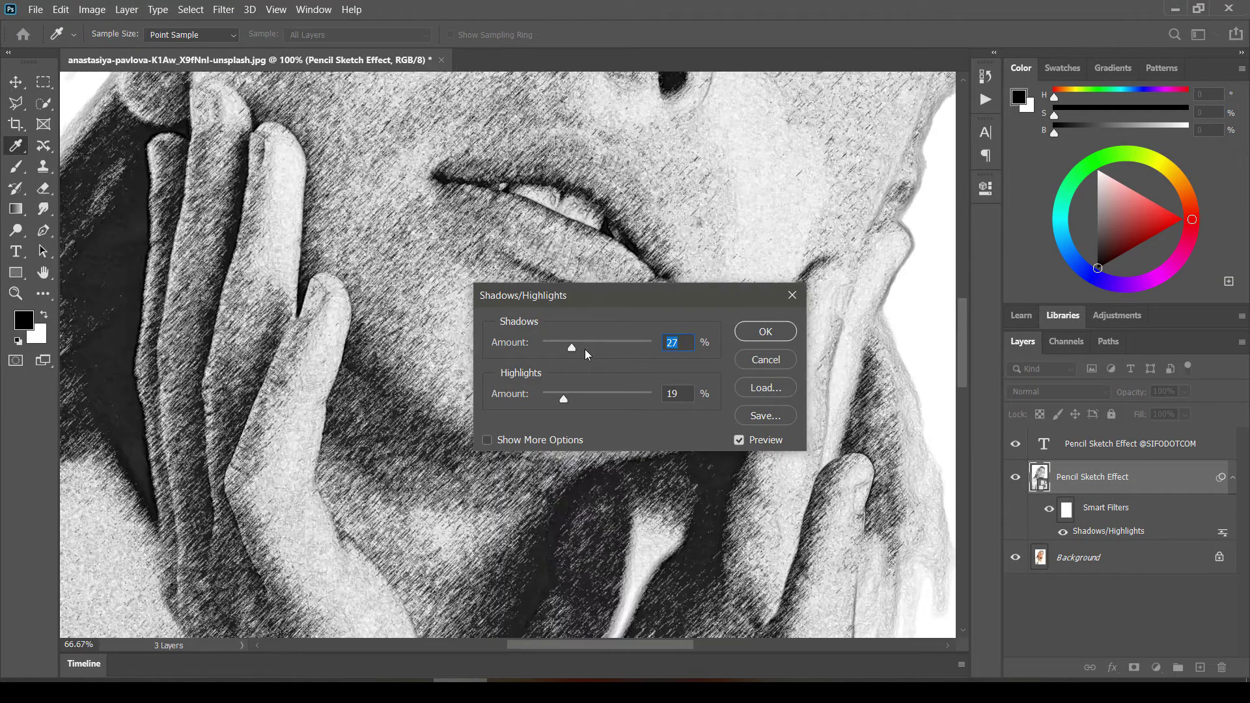
# Step: Increase the Highlights amount of the smart filter, apply the adjustment and review the whole portrait
pyautogui.moveTo(564, 399)
pyautogui.mouseDown()
pyautogui.moveTo(612, 399)
pyautogui.moveTo(588, 401)
pyautogui.mouseUp()
pyautogui.press('Return')
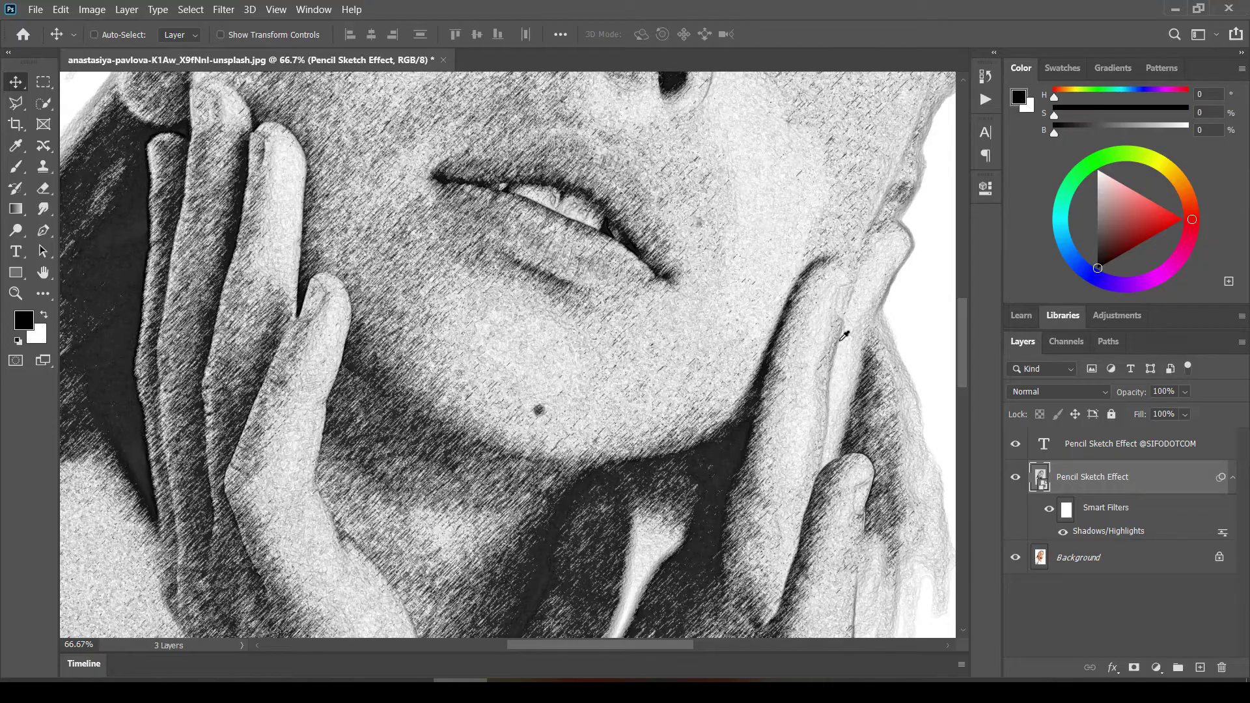
pyautogui.hotkey('ctrl', '-')
pyautogui.hotkey('ctrl', '-')
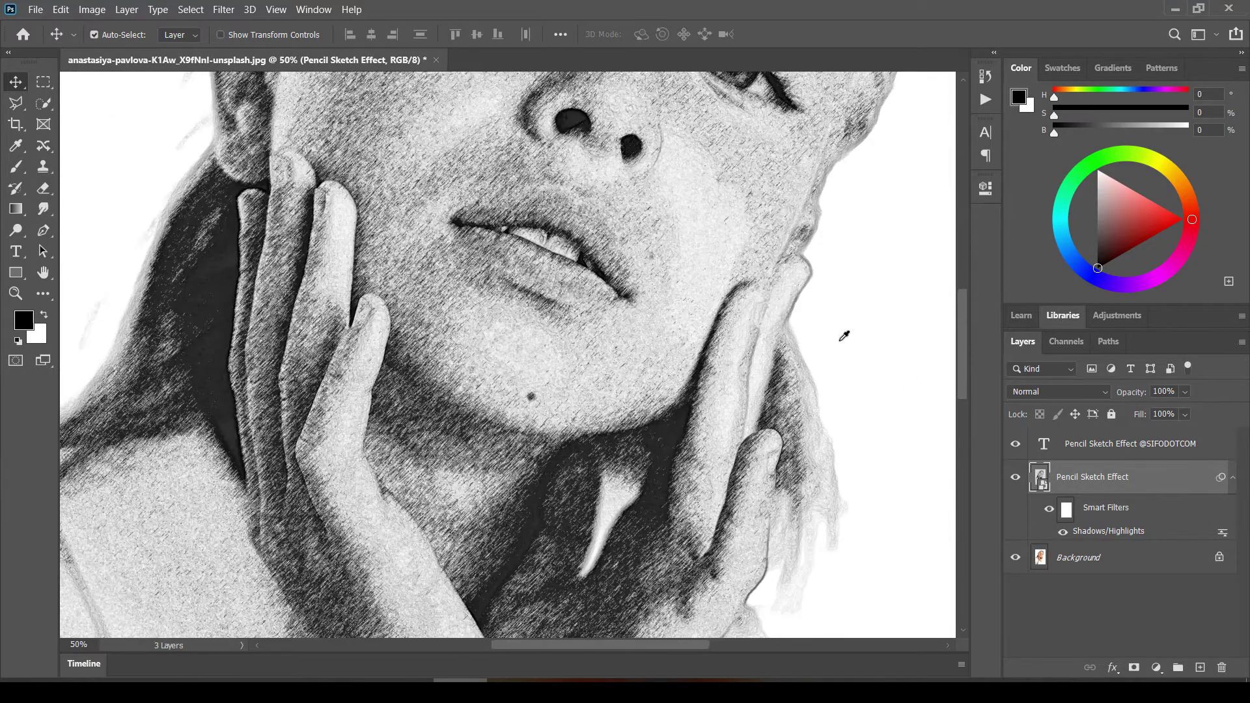
pyautogui.hotkey('ctrl', '-')
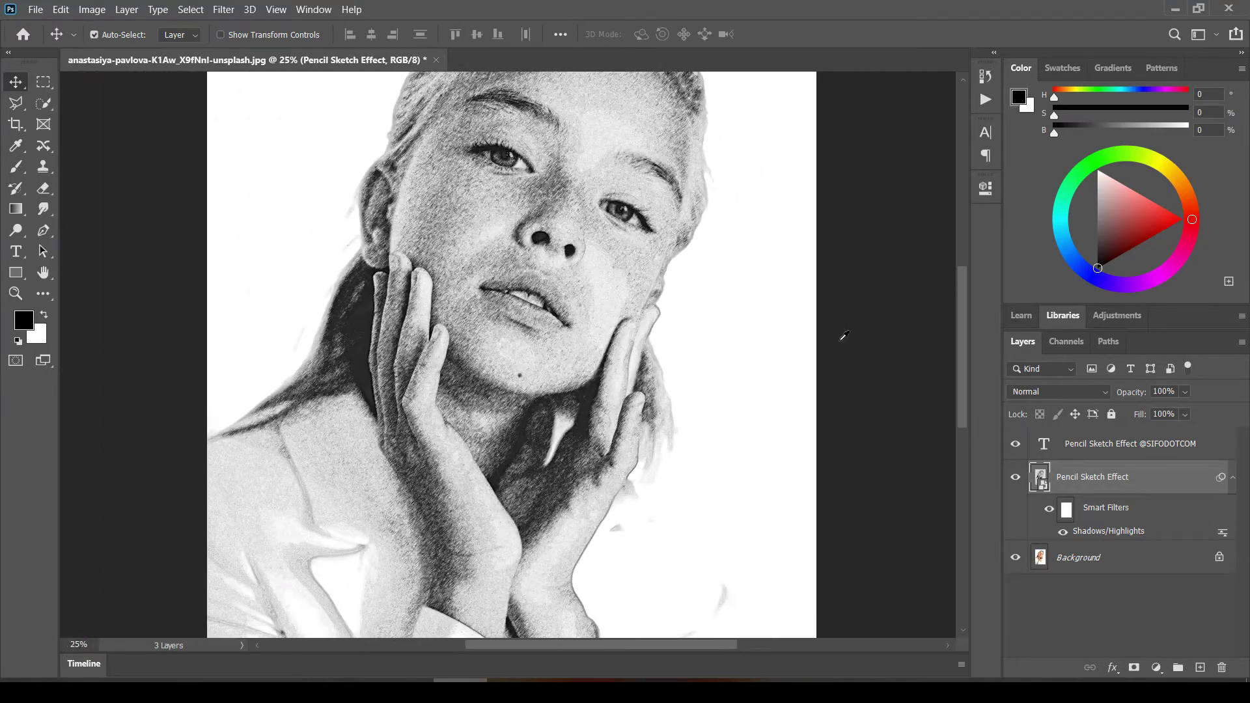
pyautogui.hotkey('ctrl', '-')
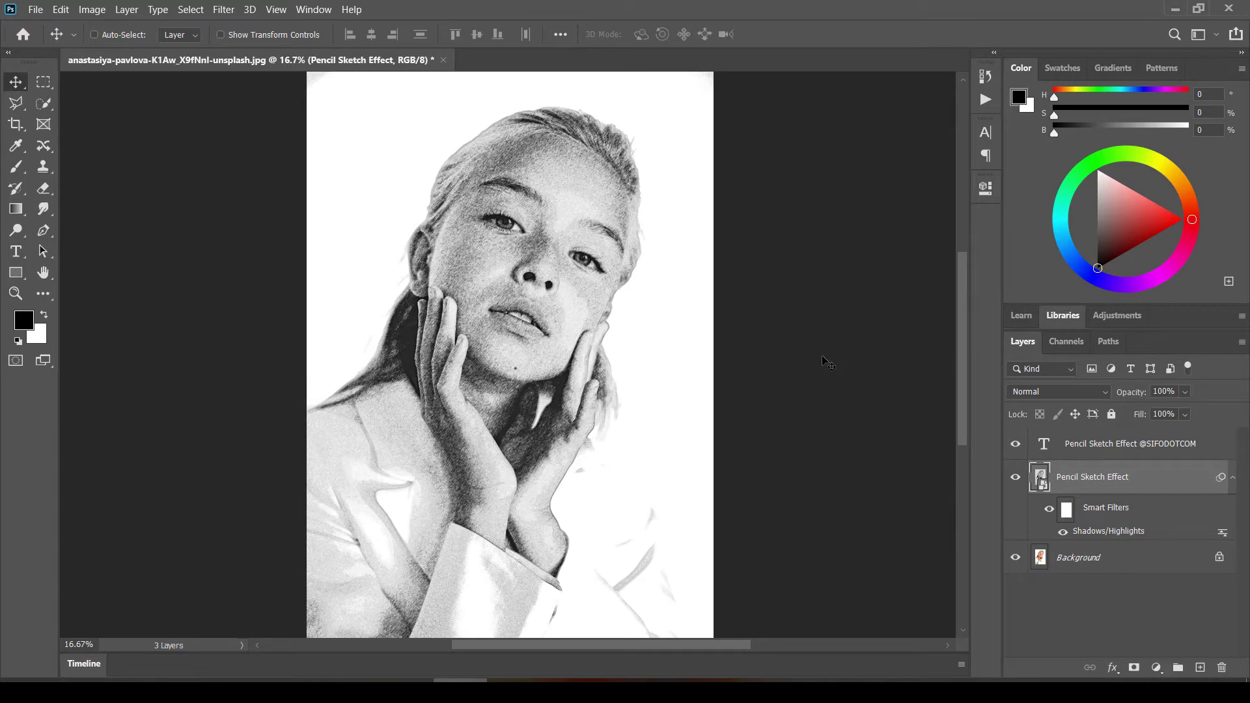
# Step: Revert the portrait to its original saved state and run the Color Sketch action on it
pyautogui.press('F12')
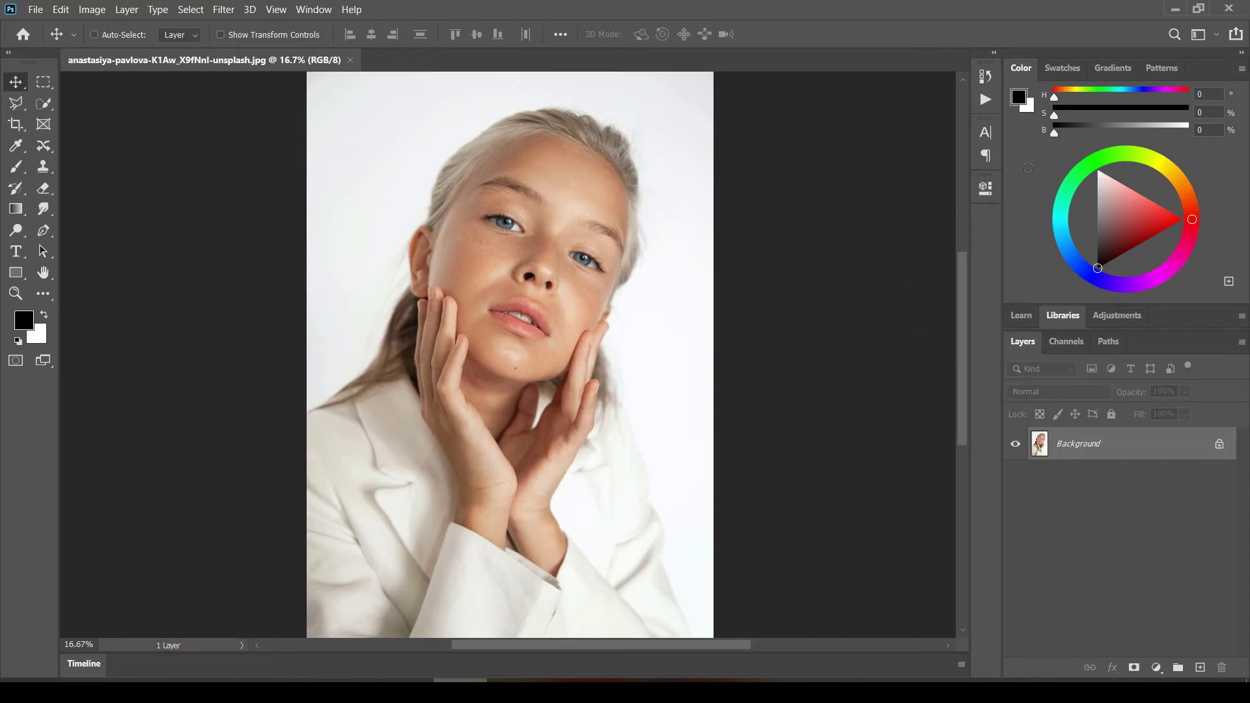
pyautogui.click(986, 101)
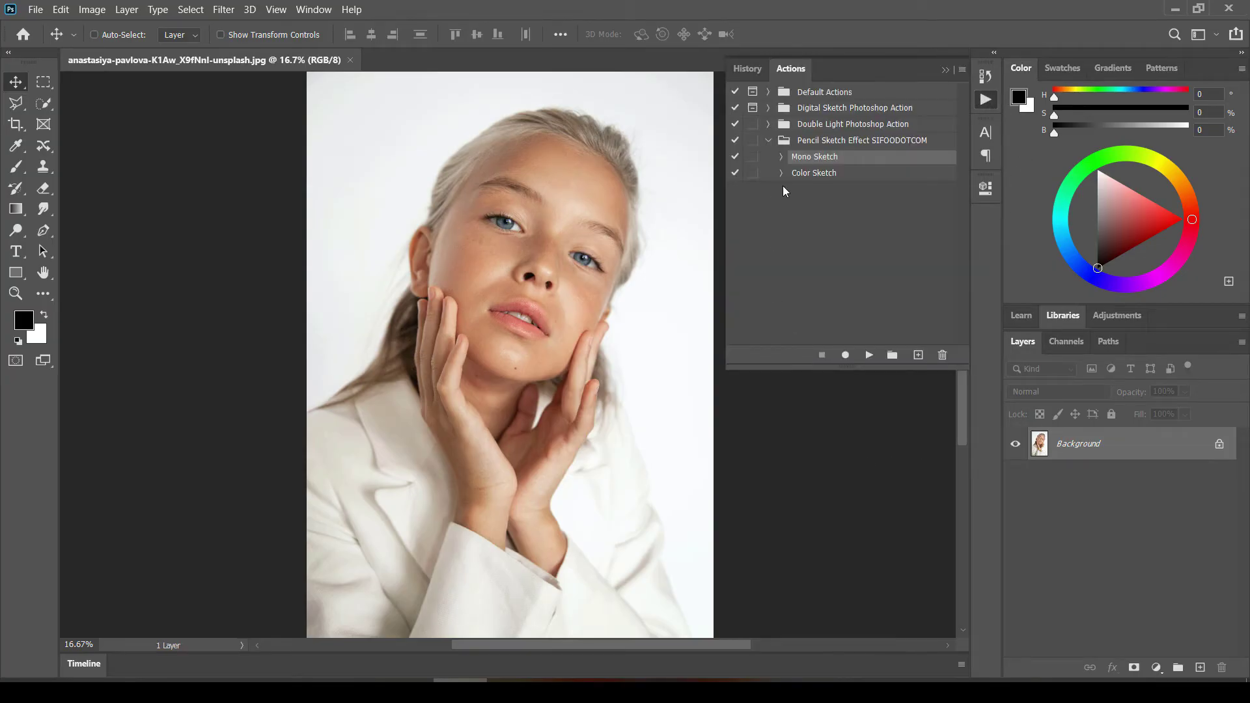
pyautogui.click(831, 176)
pyautogui.click(869, 355)
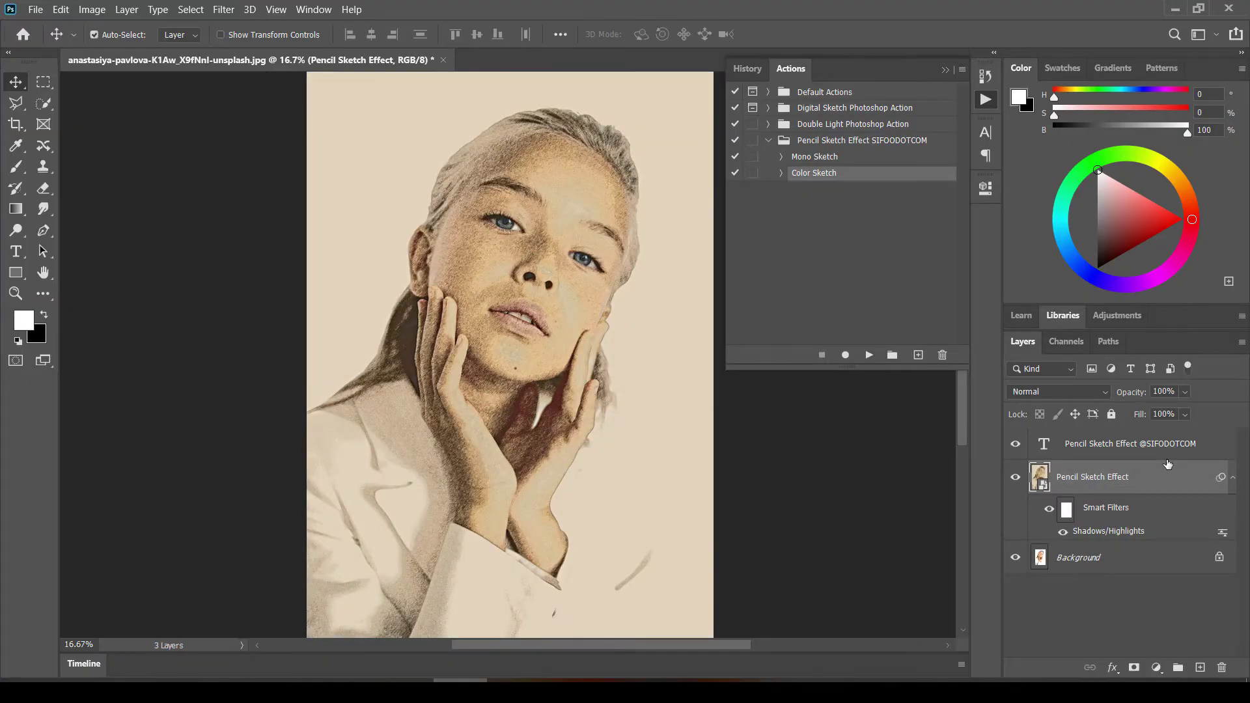
# Step: Inspect the colored pencil strokes on the chin, eyes and eyebrows at 100% magnification, then view the portrait at 25%
pyautogui.scroll(5, 508, 342)
pyautogui.moveTo(416, 361); pyautogui.dragTo(407, 304)
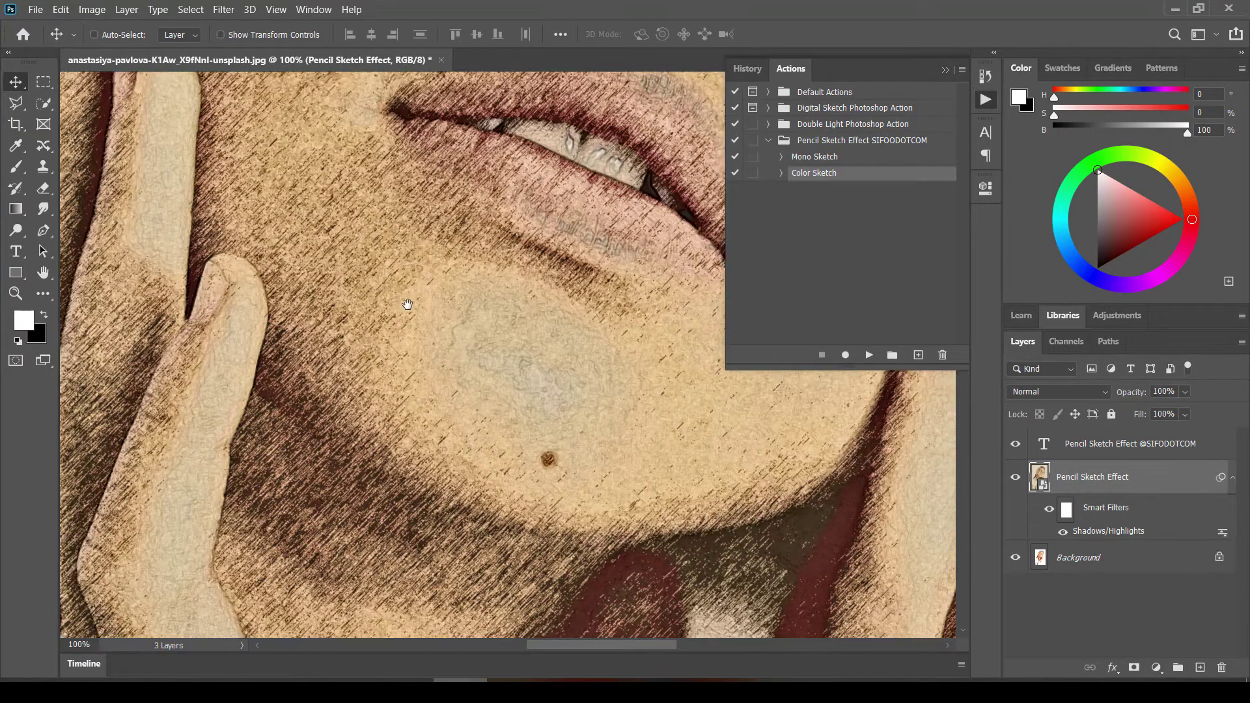
pyautogui.scroll(10, 407, 305)
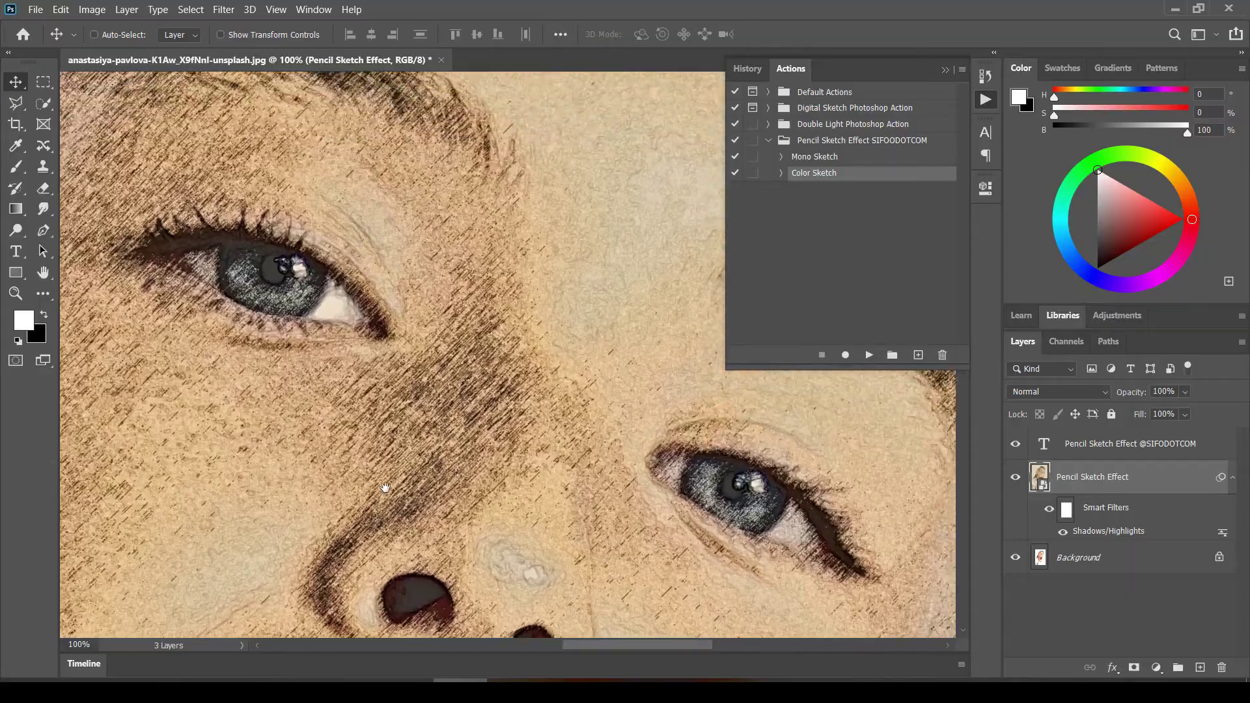
pyautogui.scroll(3, 385, 488)
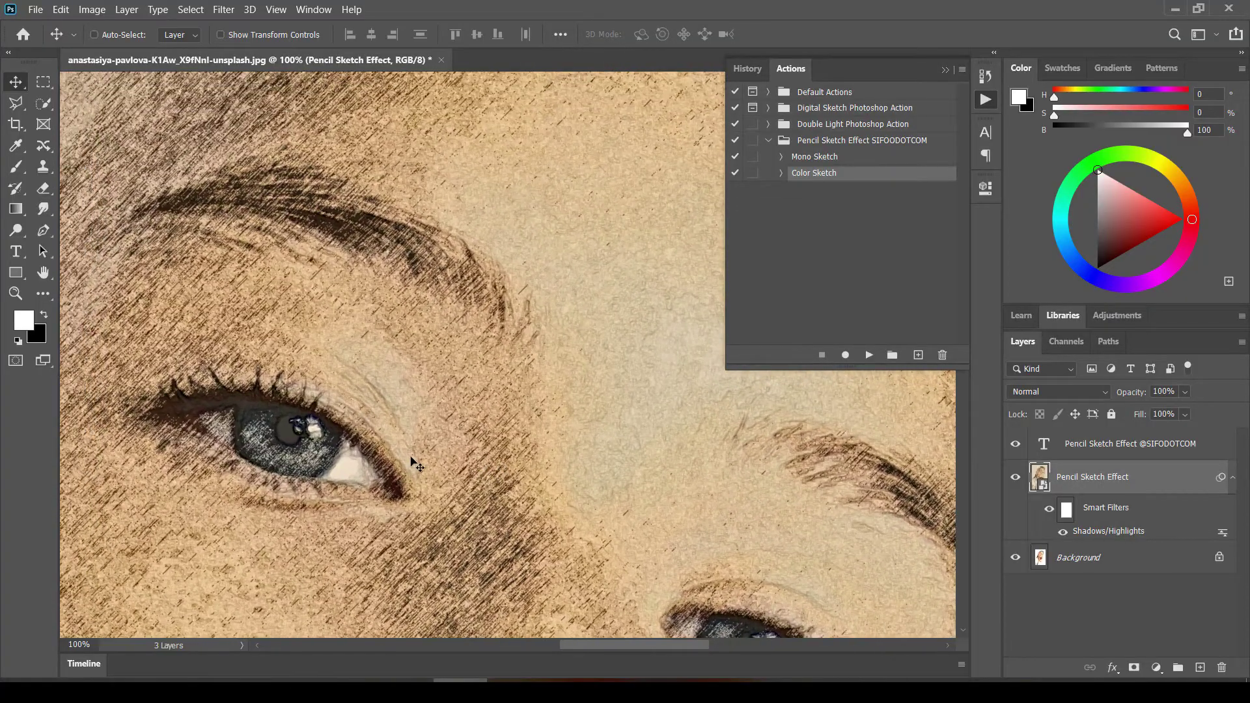
pyautogui.hotkey('ctrl', '-')
pyautogui.hotkey('ctrl', '-')
pyautogui.hotkey('ctrl', '-')
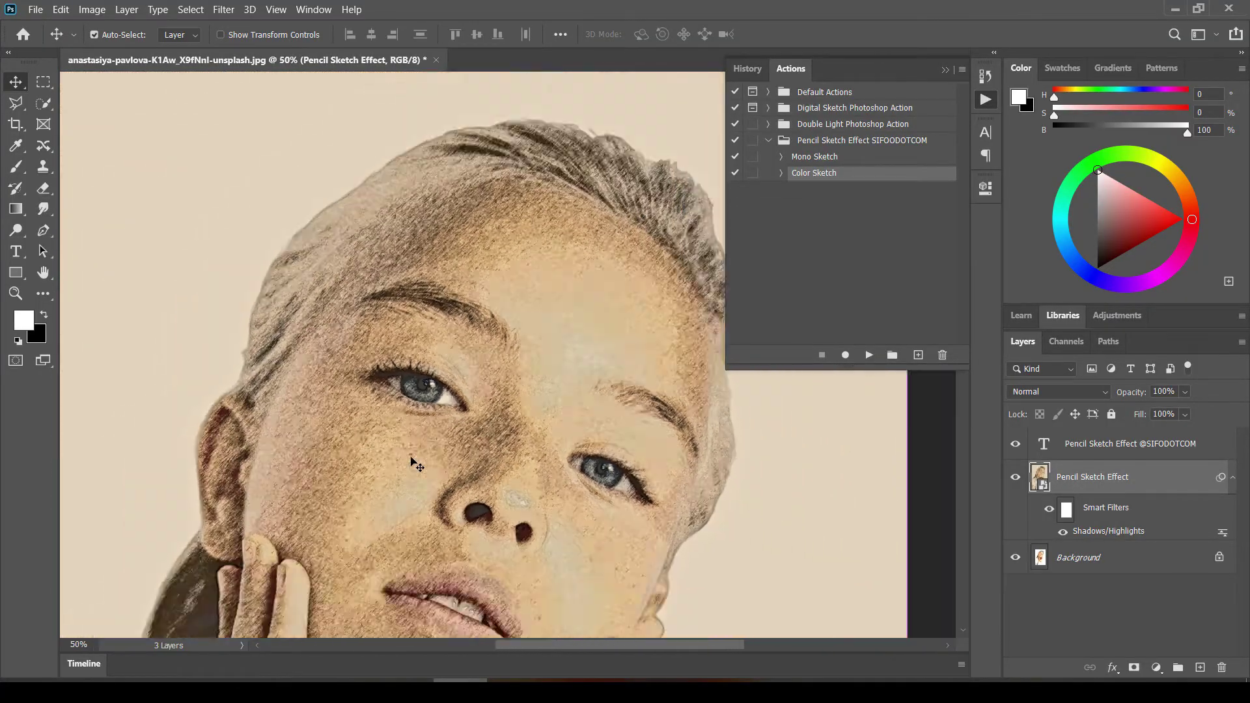
pyautogui.hotkey('ctrl', '-')
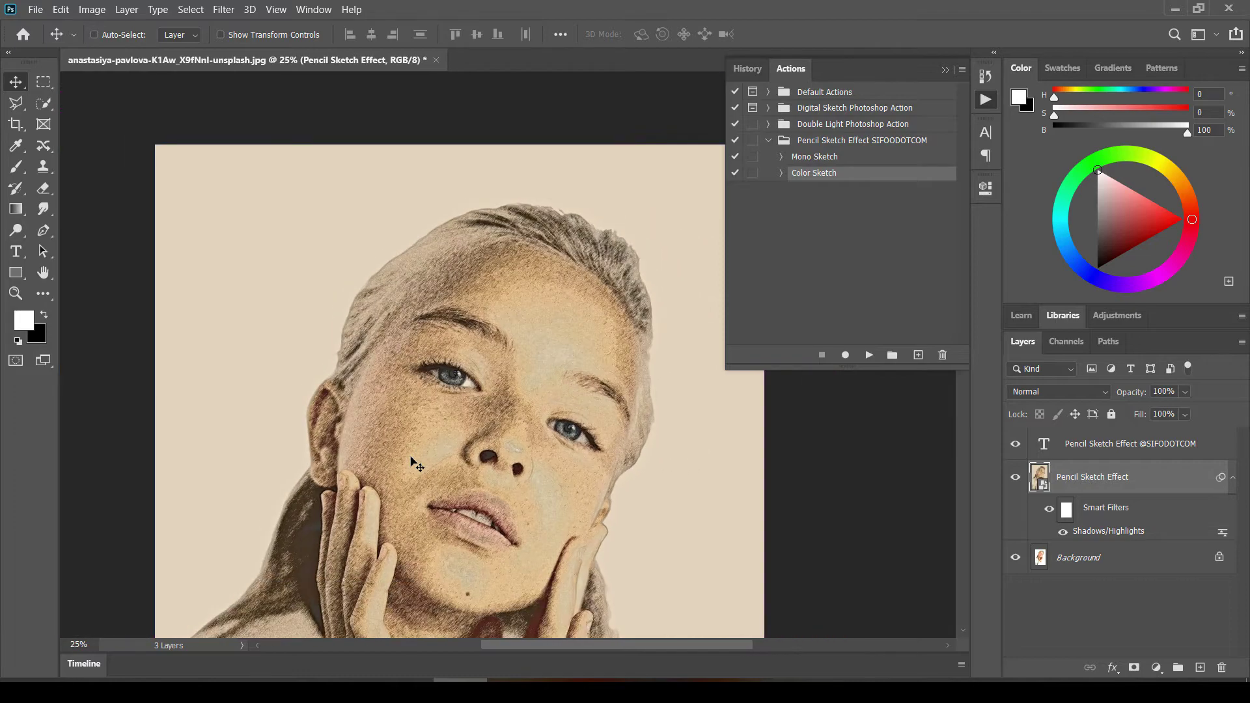
pyautogui.scroll(-5, 515, 367)
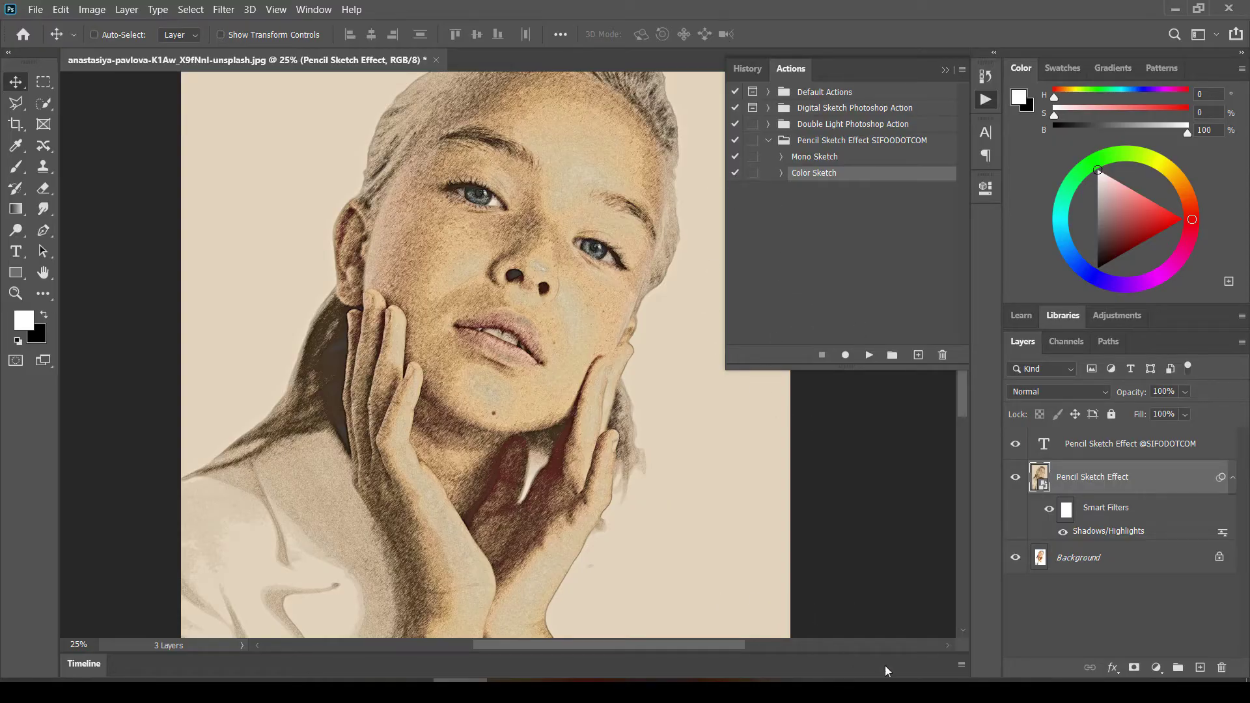
# Step: Switch to Help Me.txt in Notepad and read the KALAU NAK ADJUST / EDIT? section, then return to Photoshop
pyautogui.click(942, 689)
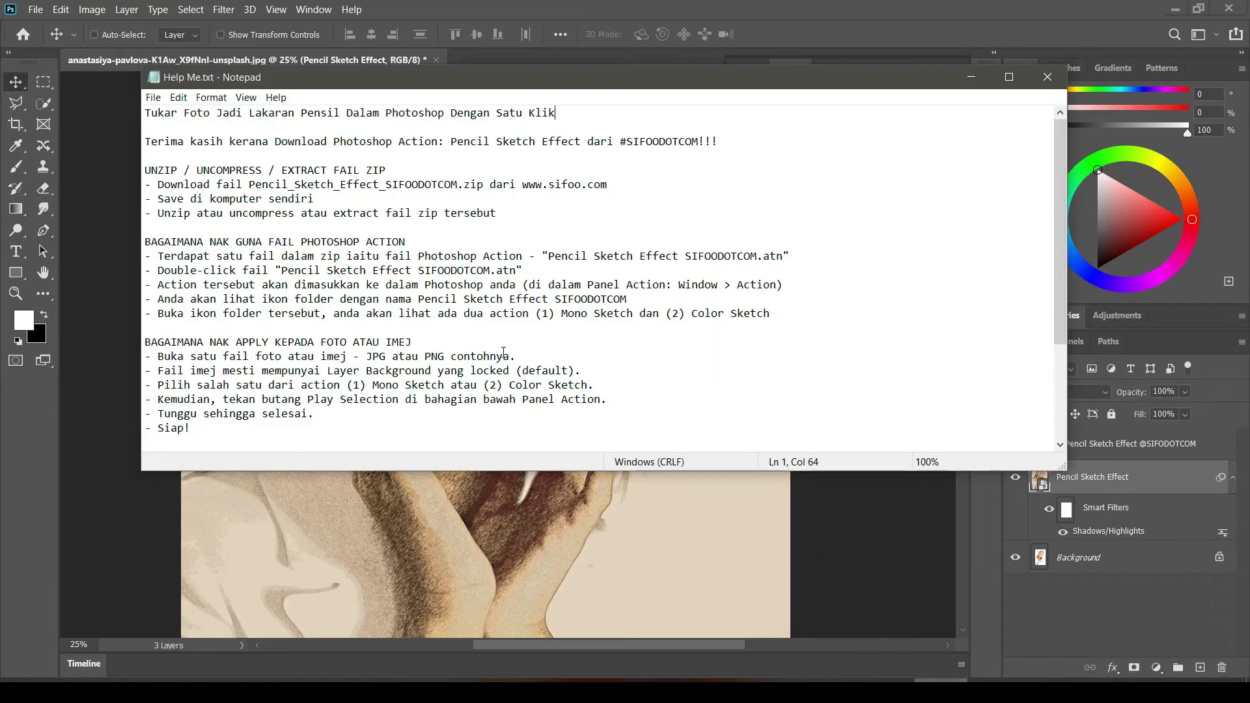
pyautogui.scroll(-3, 533, 386)
pyautogui.scroll(-1, 522, 387)
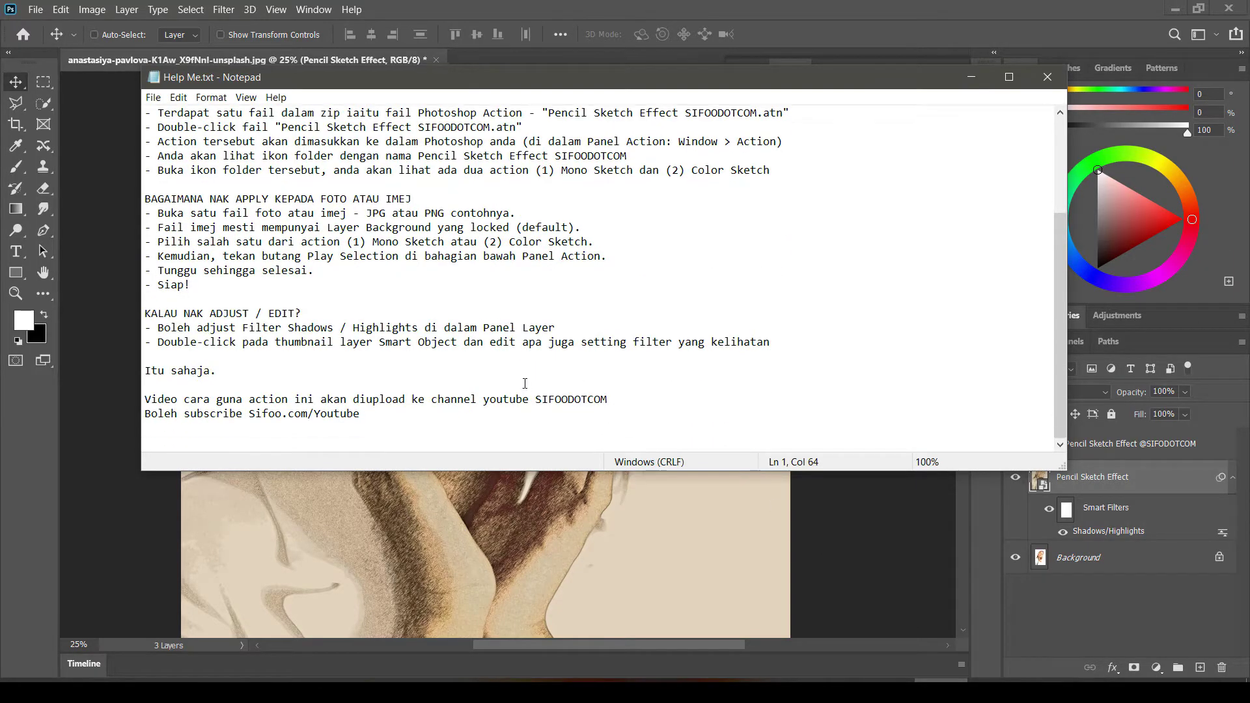
pyautogui.moveTo(145, 314); pyautogui.dragTo(784, 351)
pyautogui.click(287, 339)
pyautogui.moveTo(242, 328); pyautogui.dragTo(419, 327)
pyautogui.click(359, 364)
pyautogui.moveTo(160, 341); pyautogui.dragTo(391, 348)
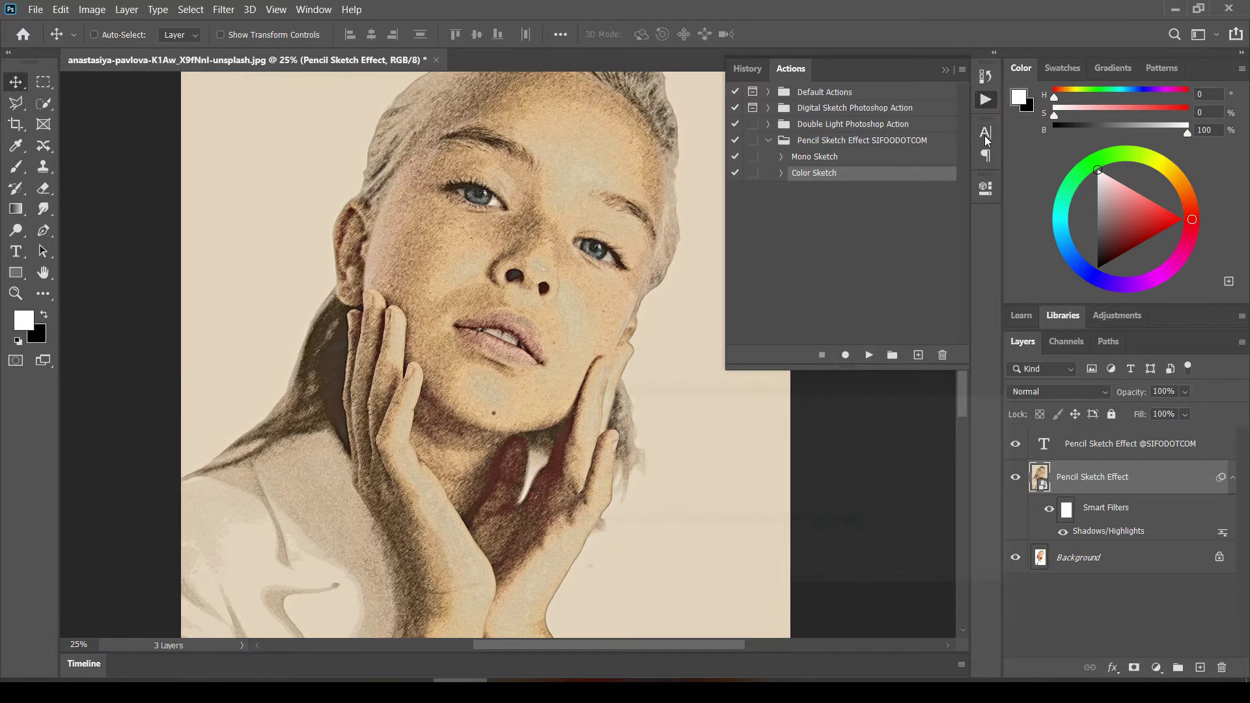
pyautogui.click(970, 77)
# Step: Examine the layers grouped inside the Pencil Sketch Effect smart object, then close its document
pyautogui.doubleClick(1043, 481)
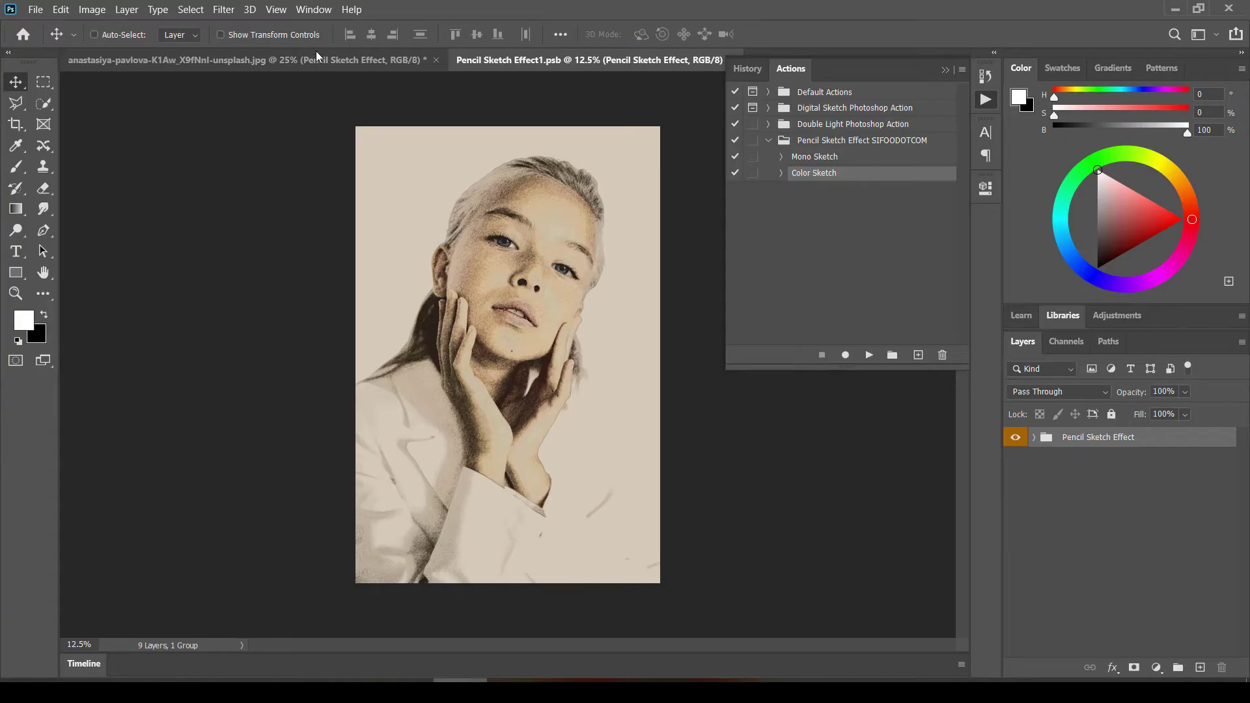
pyautogui.click(1034, 439)
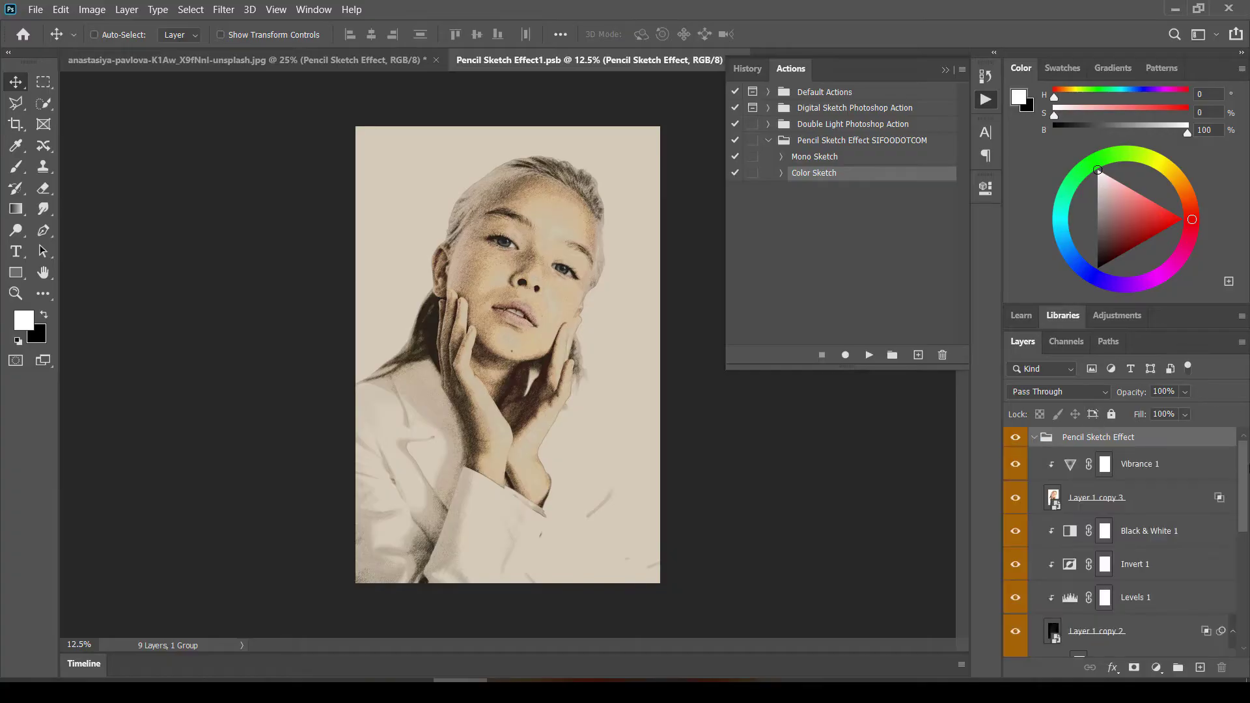
pyautogui.moveTo(1246, 473); pyautogui.dragTo(1223, 607)
pyautogui.scroll(10, 1223, 607)
pyautogui.click(945, 70)
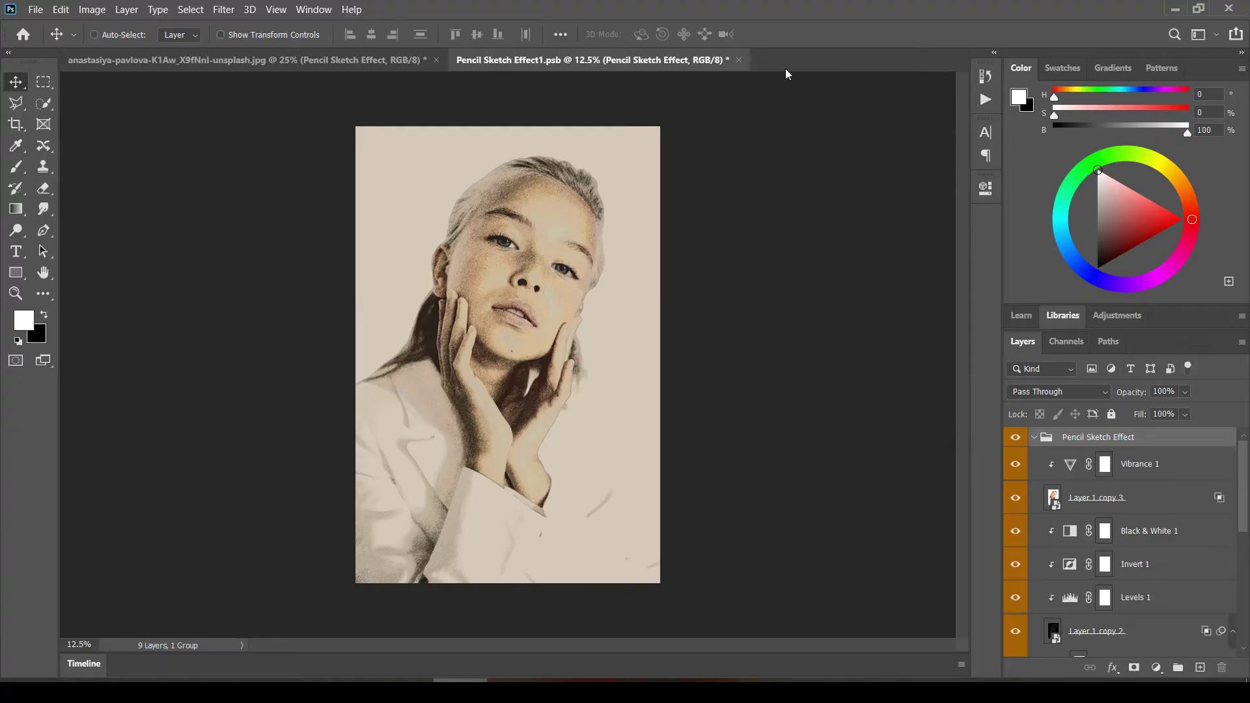
pyautogui.click(738, 61)
pyautogui.click(651, 273)
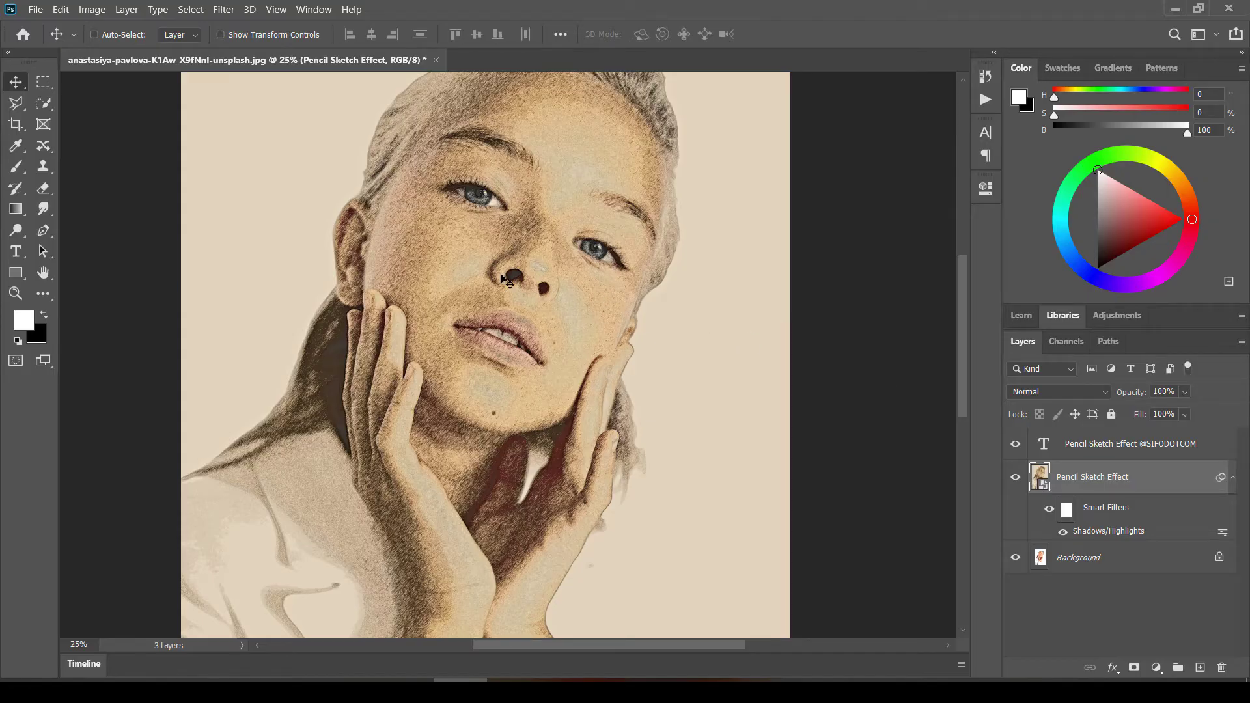
# Step: Revert the portrait to its original saved state, then switch to Chrome and search Google Images for "mira filzah"
pyautogui.press('F12')
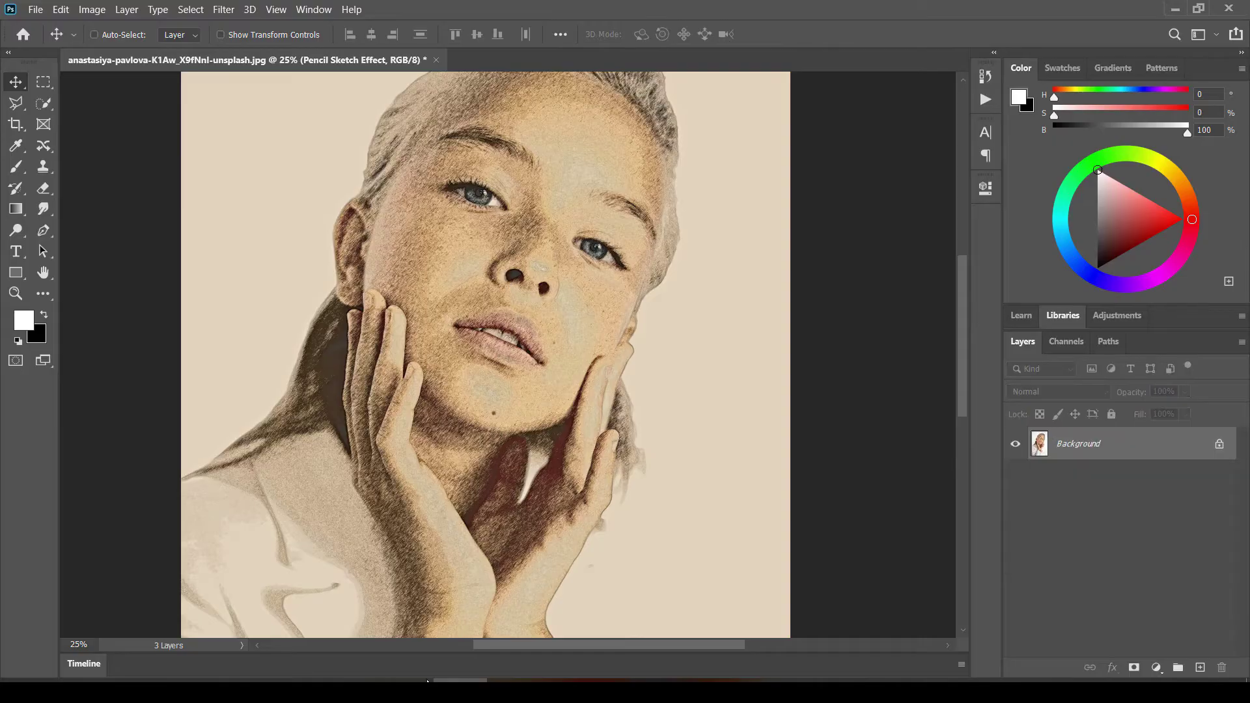
pyautogui.moveTo(418, 681)
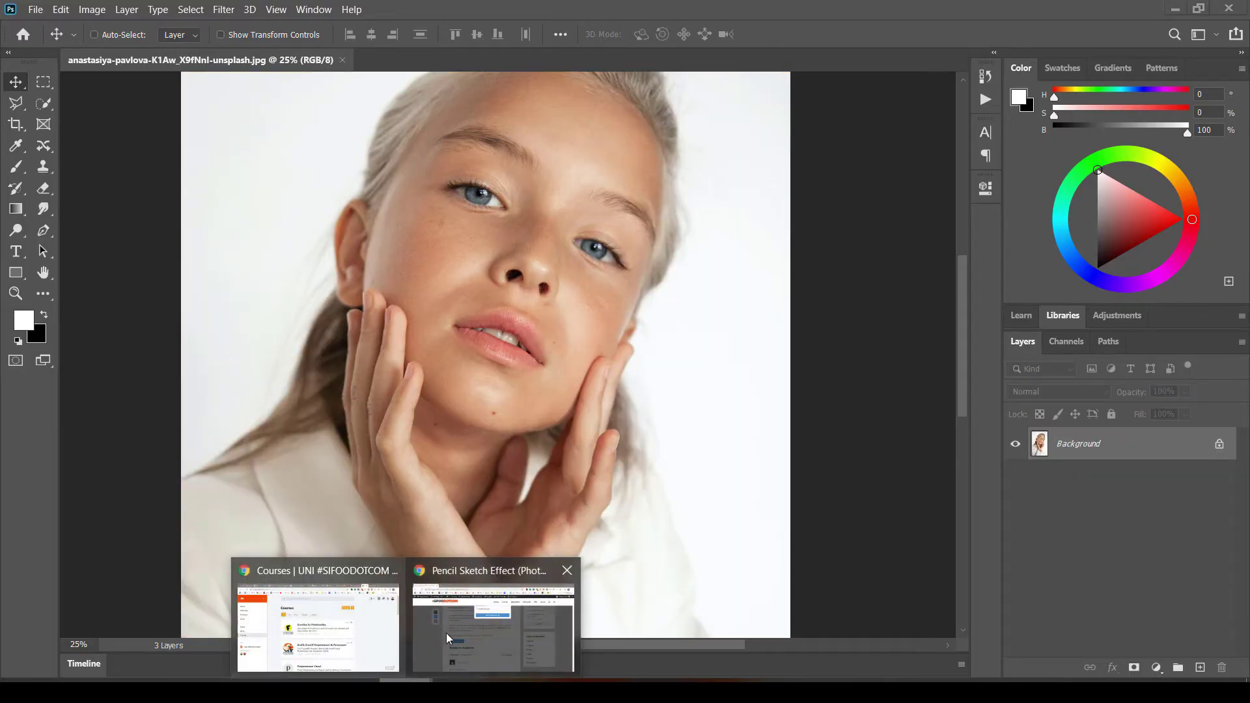
pyautogui.click(454, 641)
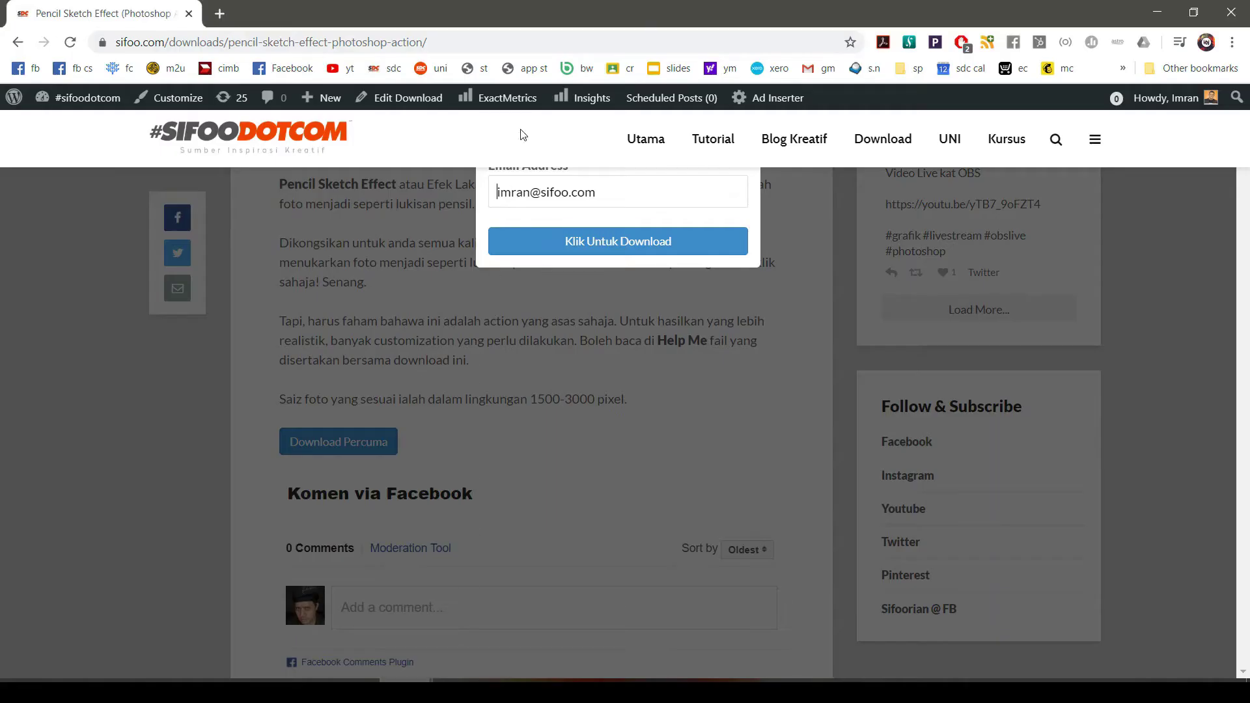
pyautogui.click(219, 13)
pyautogui.write('mira')
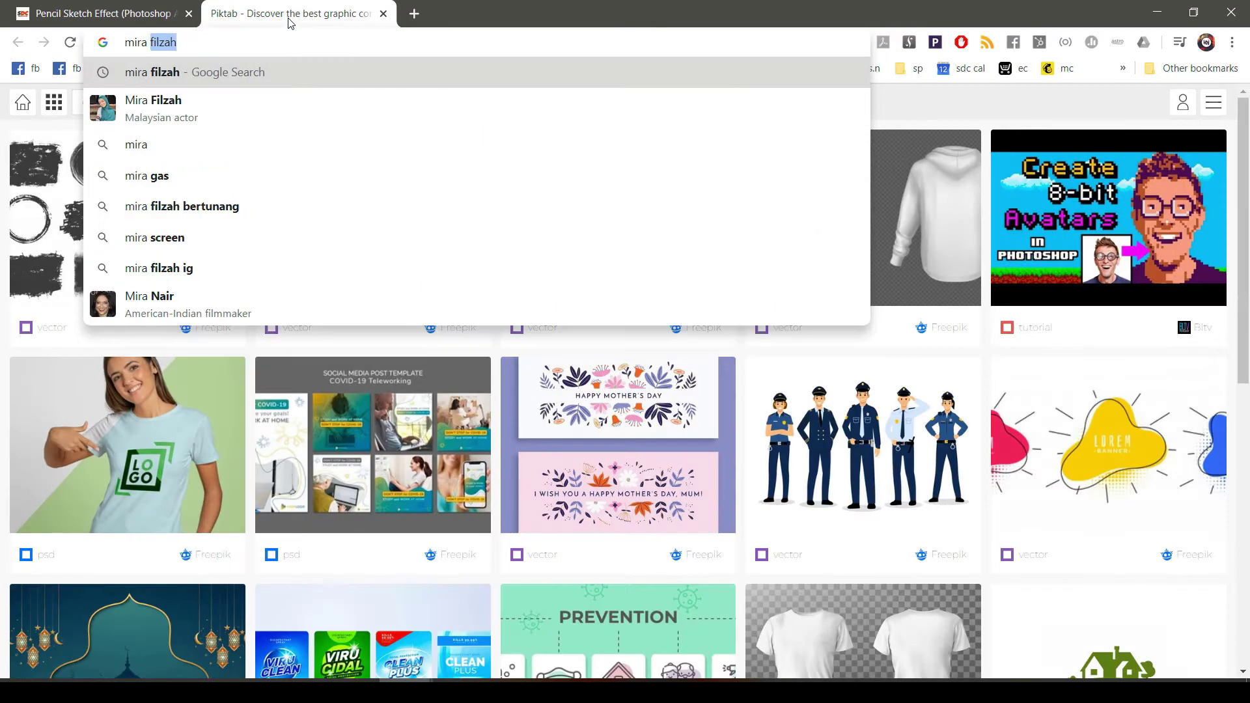
pyautogui.press('Return')
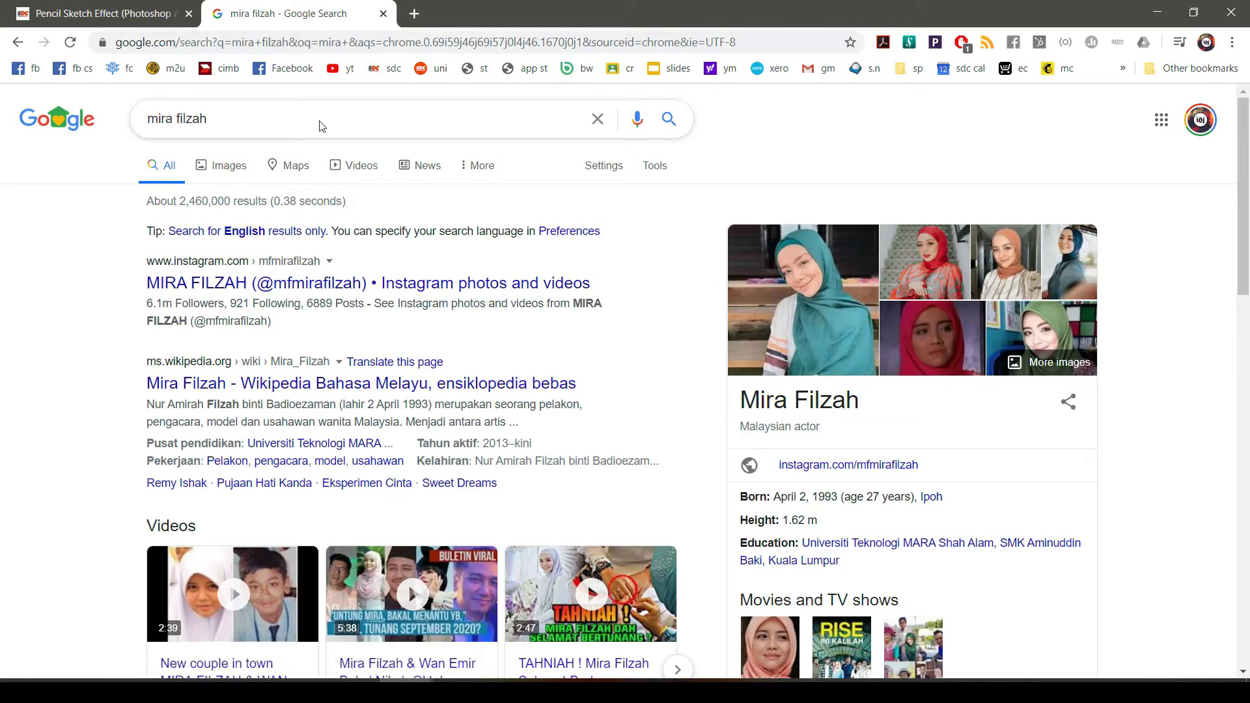
pyautogui.click(230, 165)
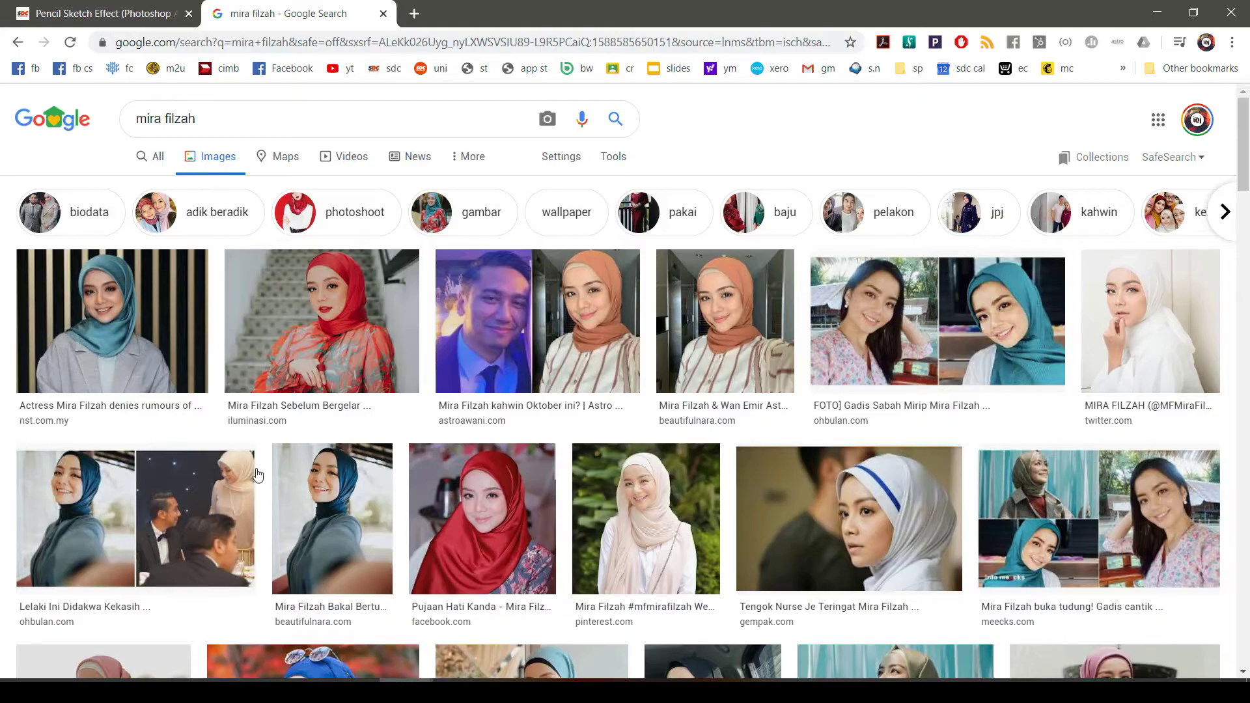
# Step: Copy the 400 × 400 white-headscarf portrait from the Twitter image result and switch back to Photoshop
pyautogui.click(1147, 303)
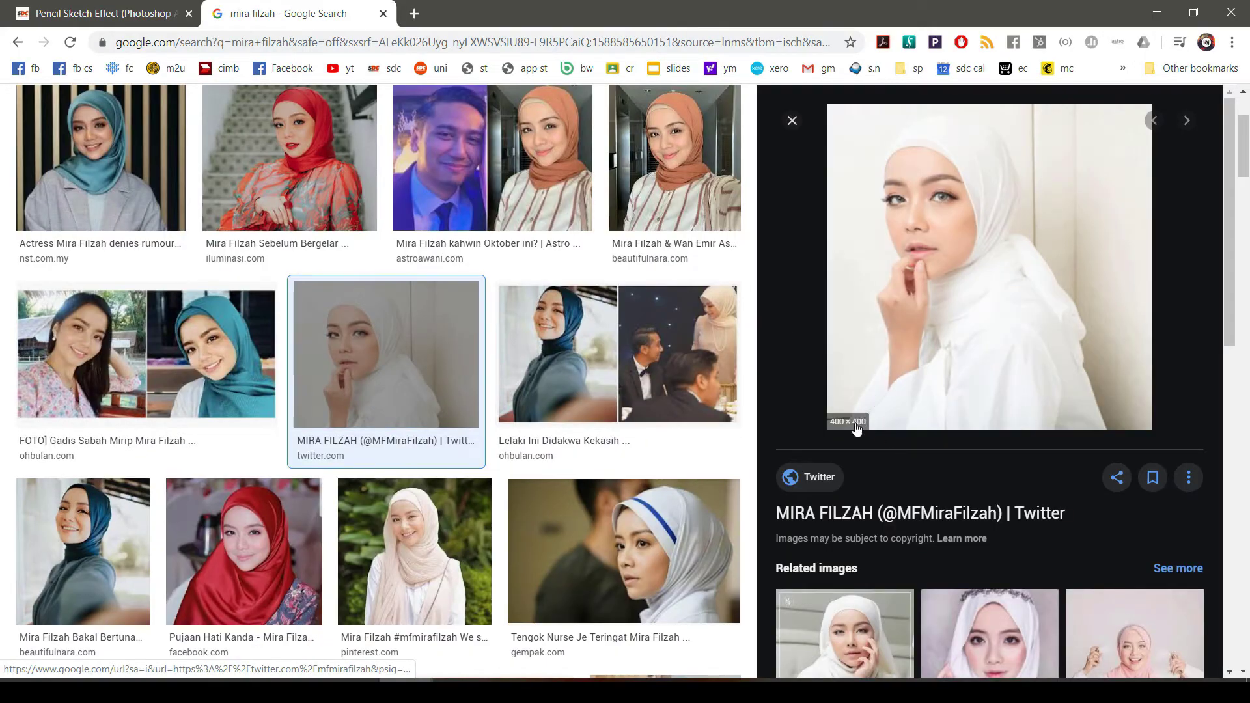
pyautogui.rightClick(938, 274)
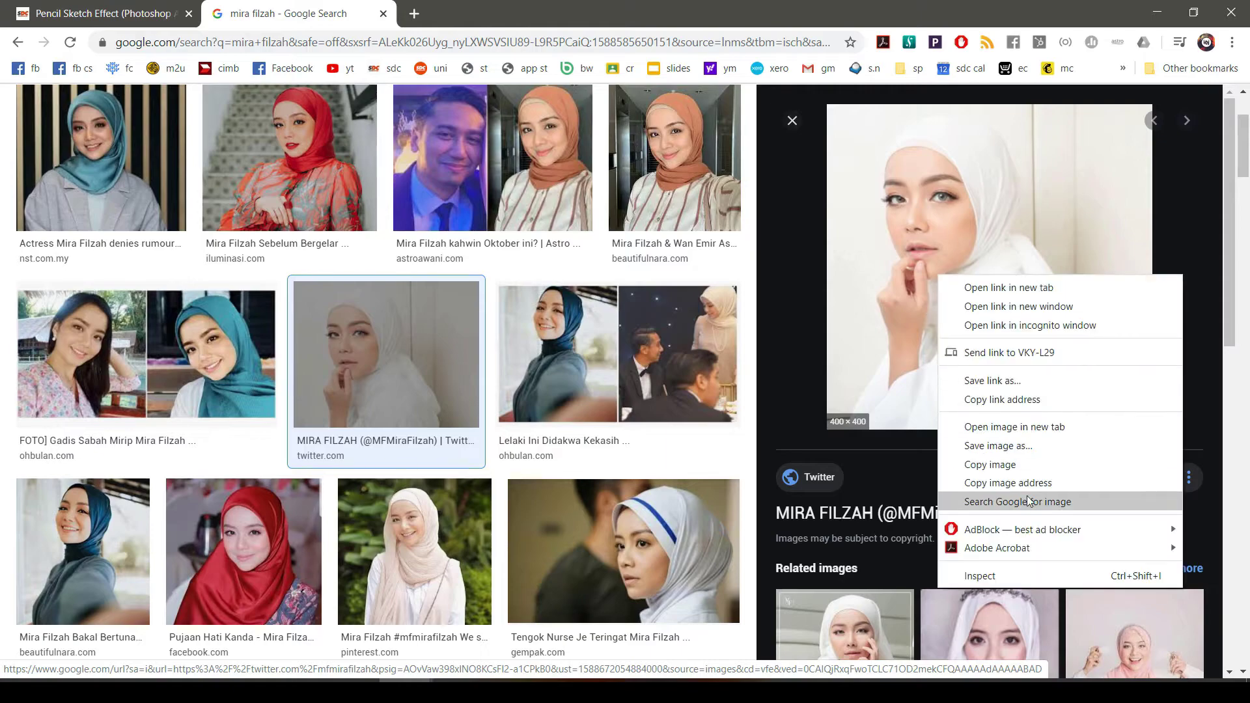
pyautogui.click(1021, 465)
pyautogui.click(460, 691)
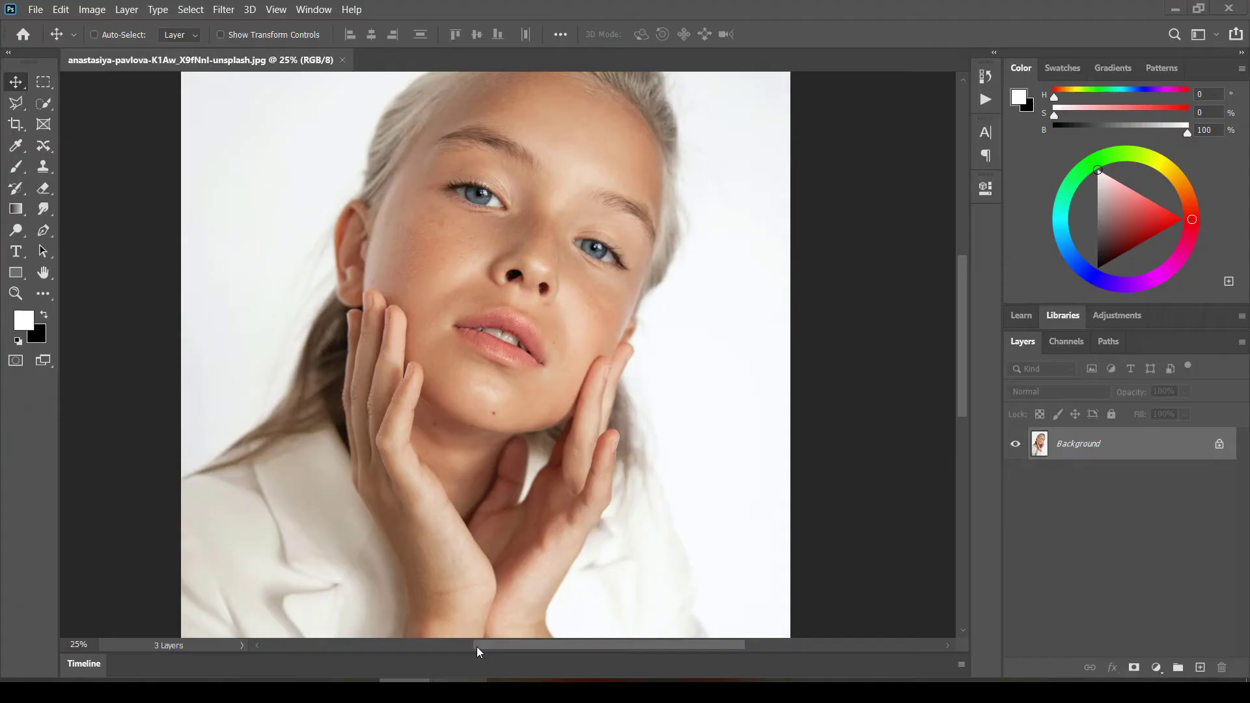
# Step: Create a 400 × 400 px document with transparent background contents and paste the copied portrait into it
pyautogui.hotkey('ctrl', 'n')
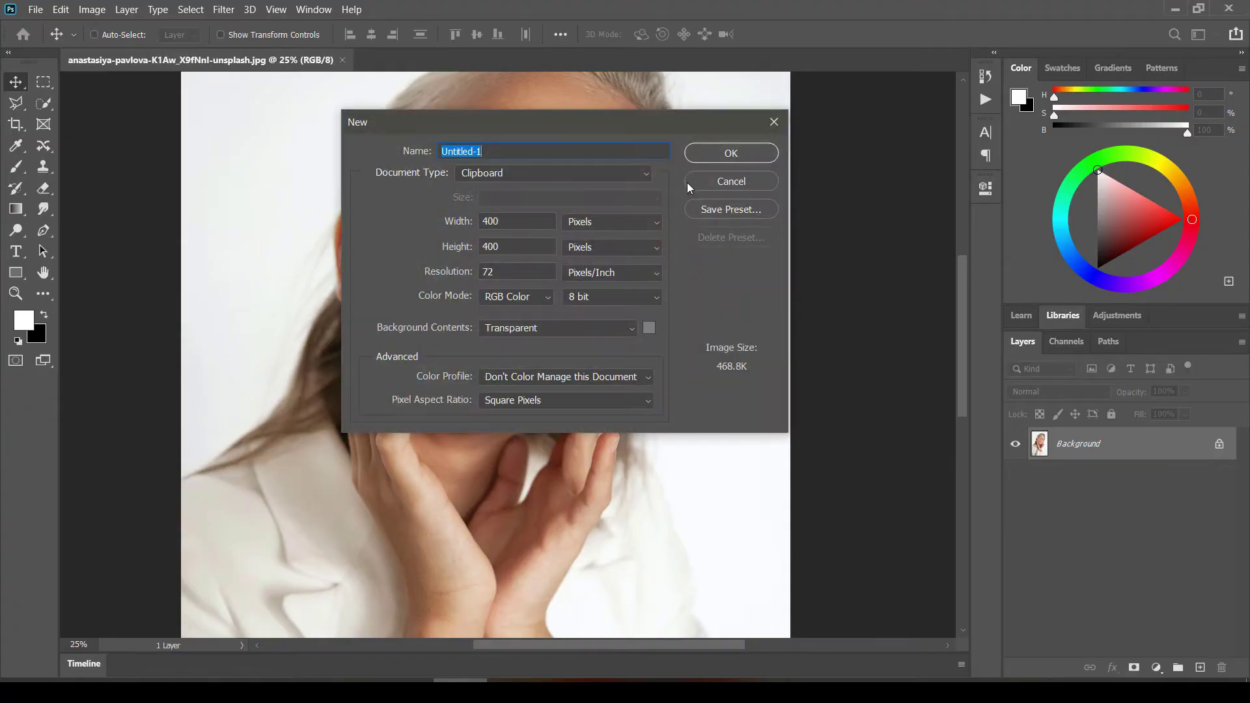
pyautogui.click(720, 153)
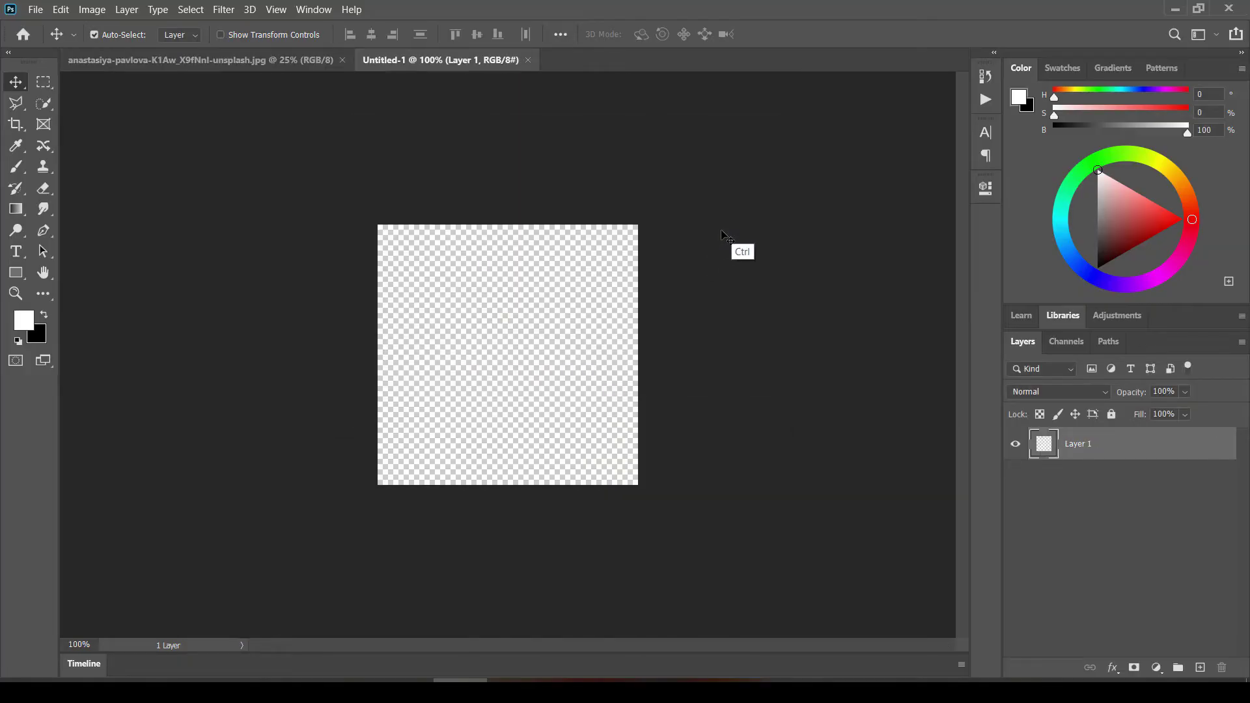
pyautogui.hotkey('ctrl', 'v')
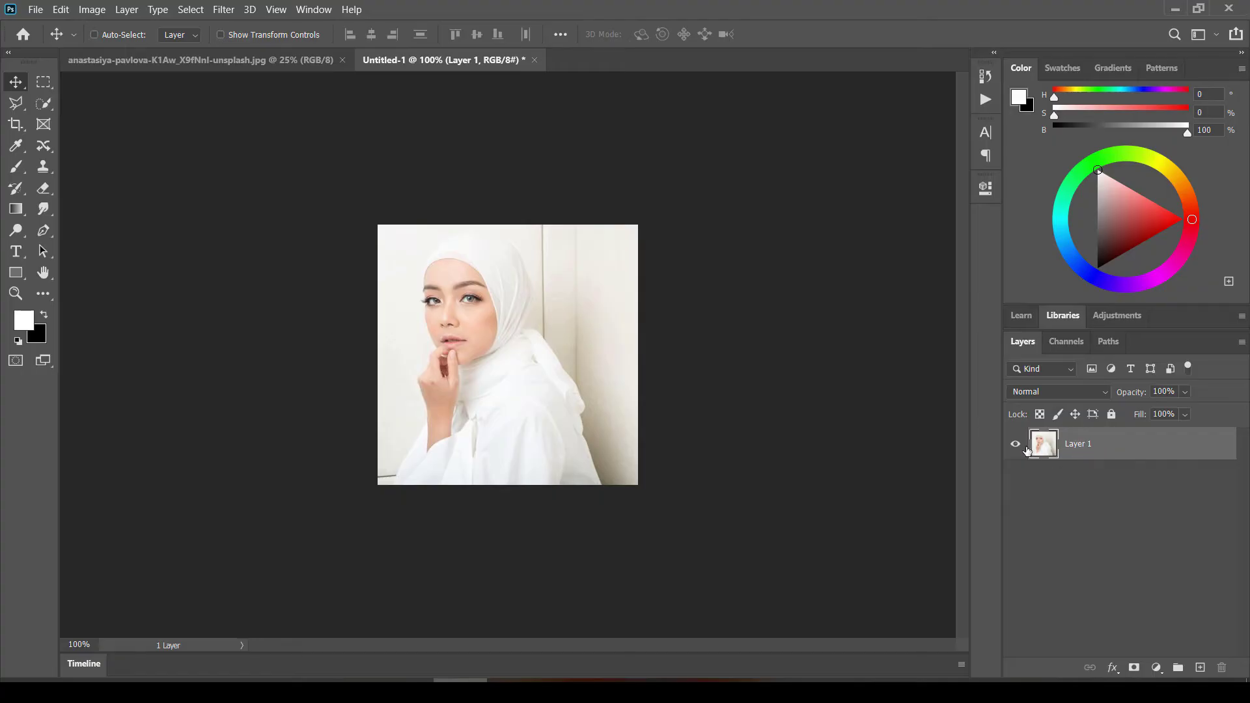
# Step: Try the Mono Sketch action on the pasted portrait, stop its playback, and close the document without saving
pyautogui.click(985, 100)
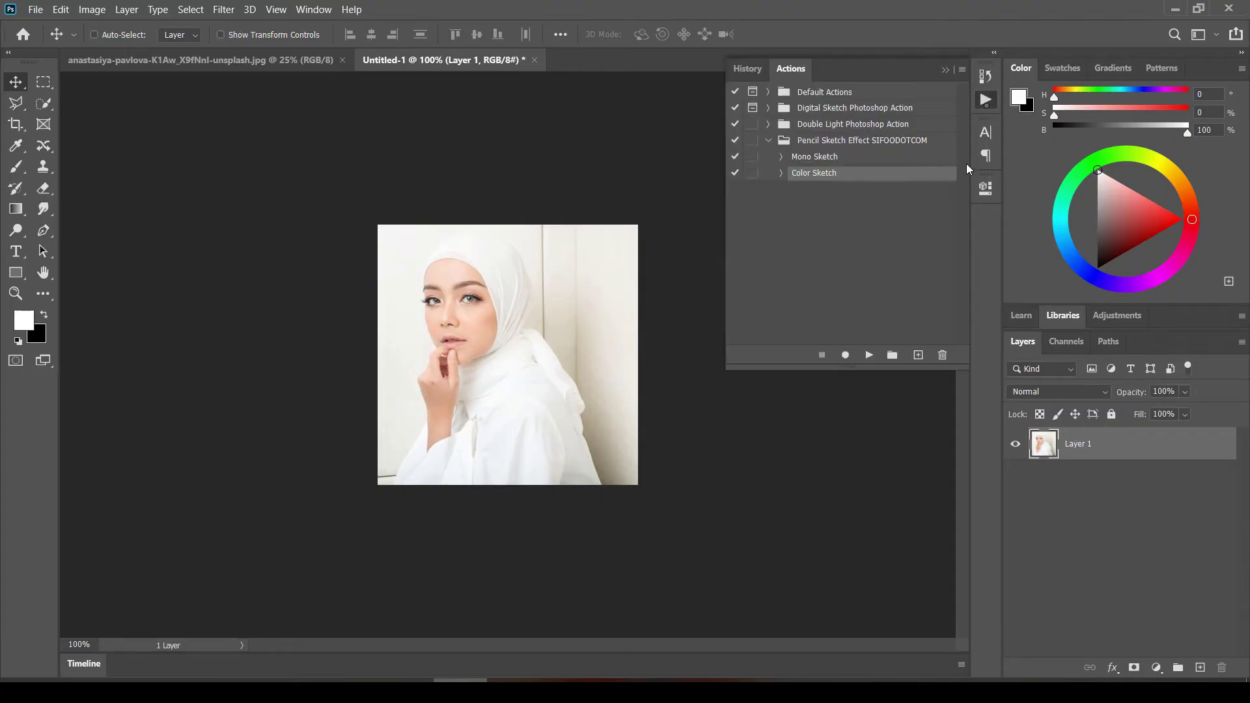
pyautogui.click(815, 156)
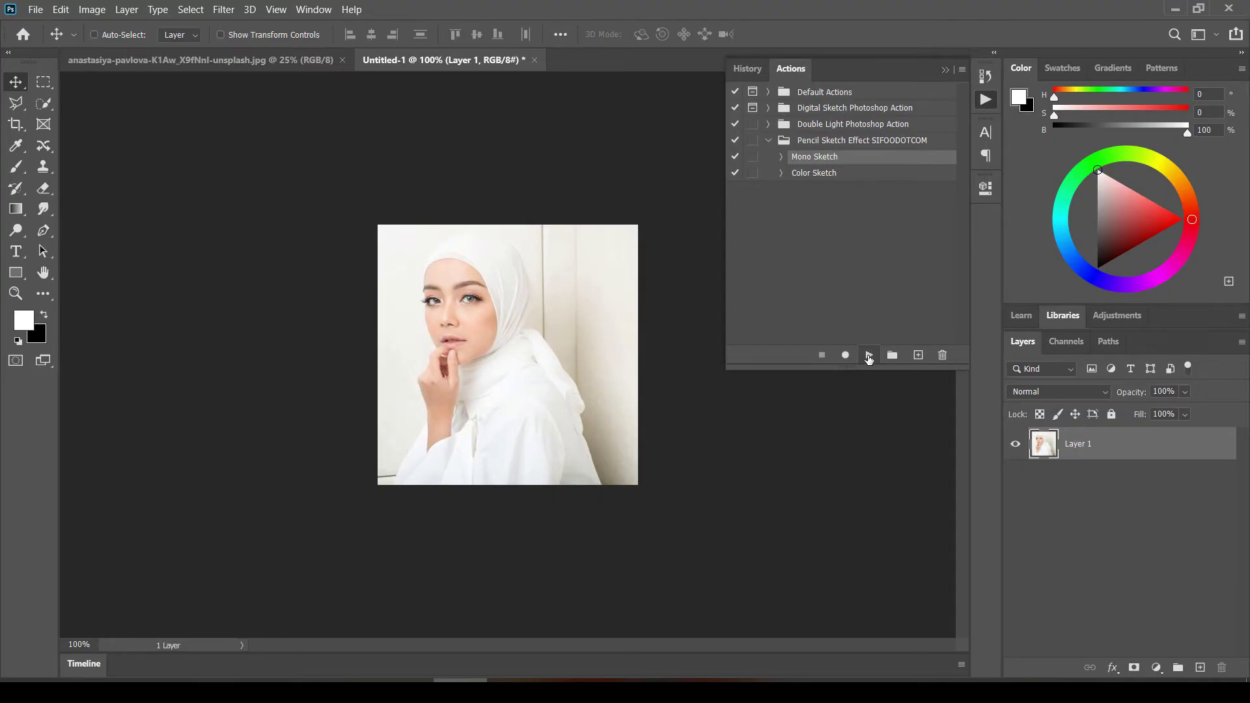
pyautogui.click(868, 356)
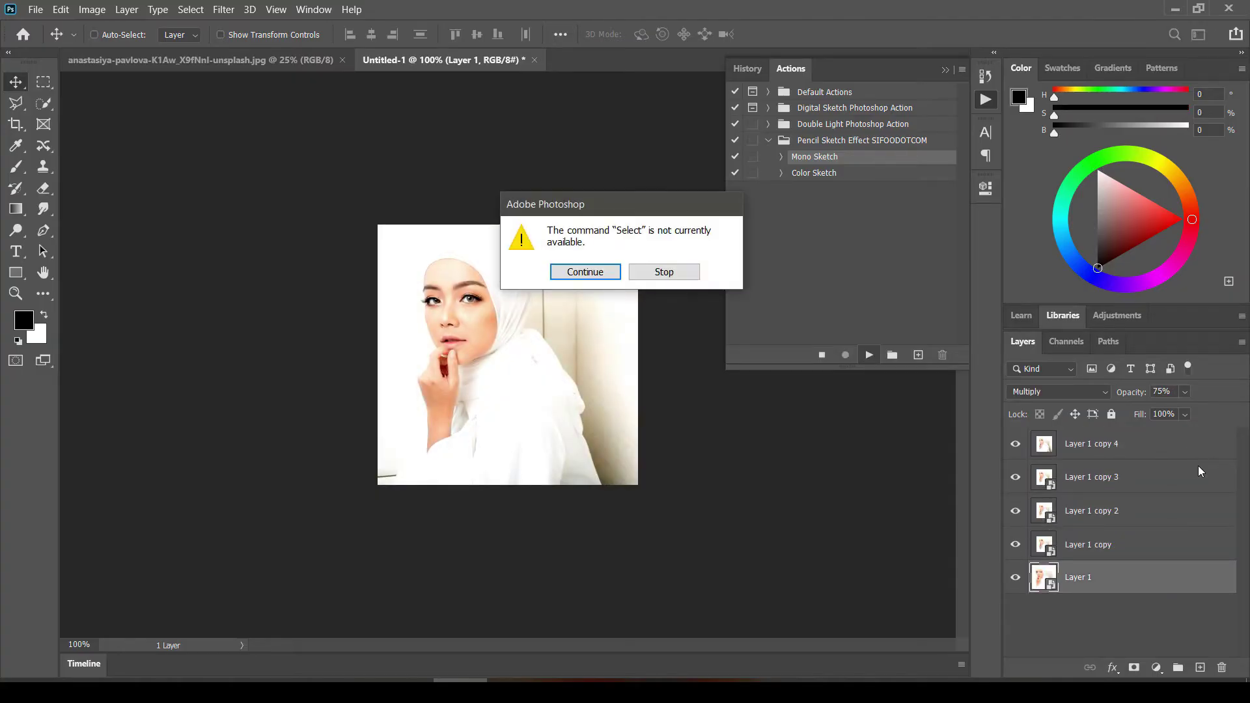
pyautogui.click(664, 271)
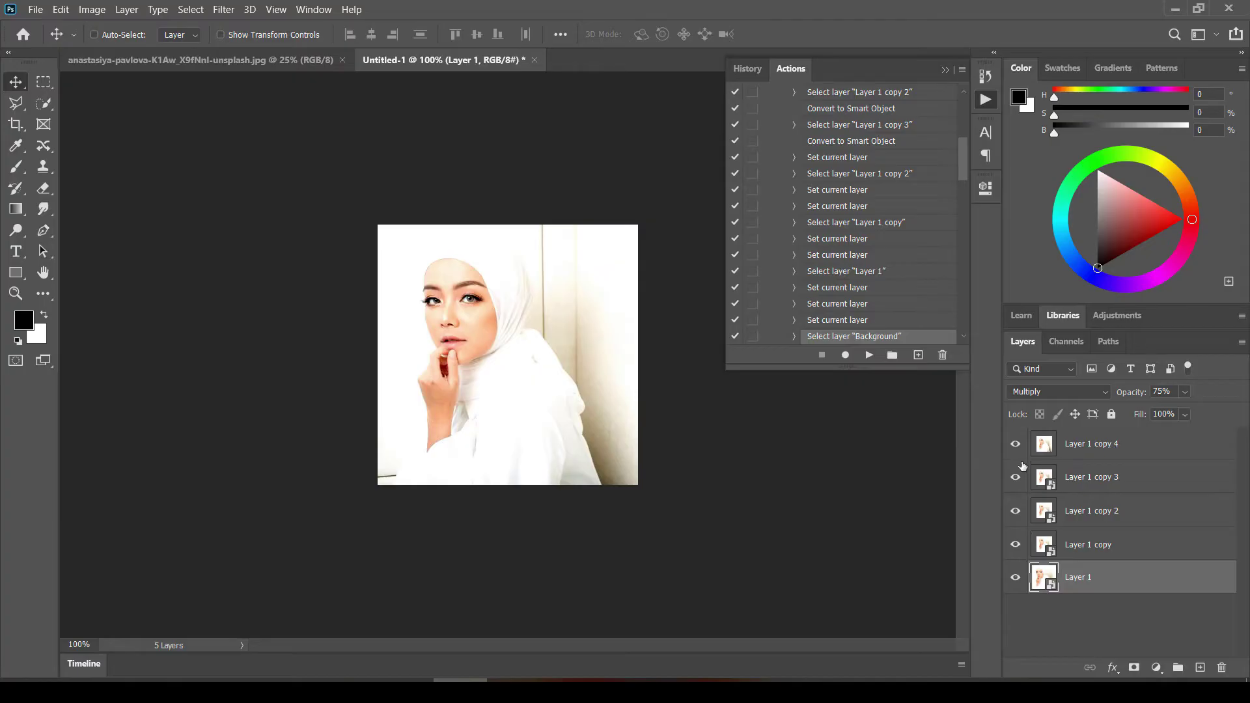
pyautogui.click(536, 60)
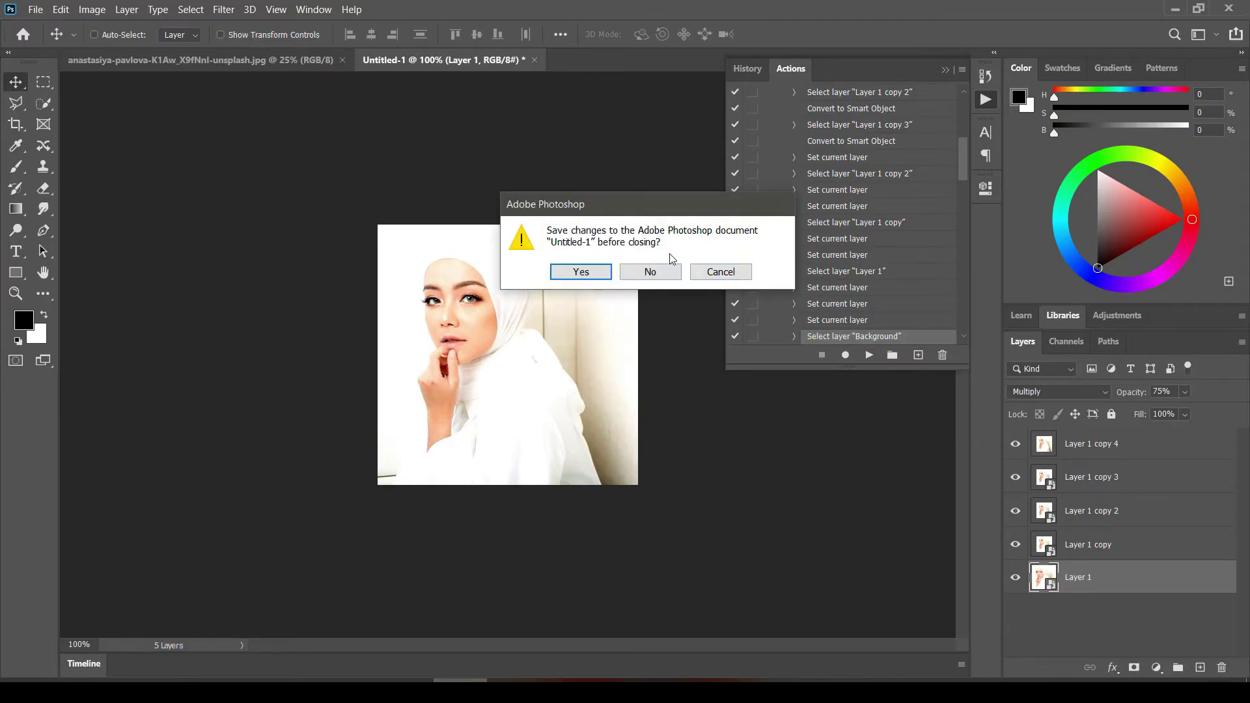
pyautogui.click(664, 272)
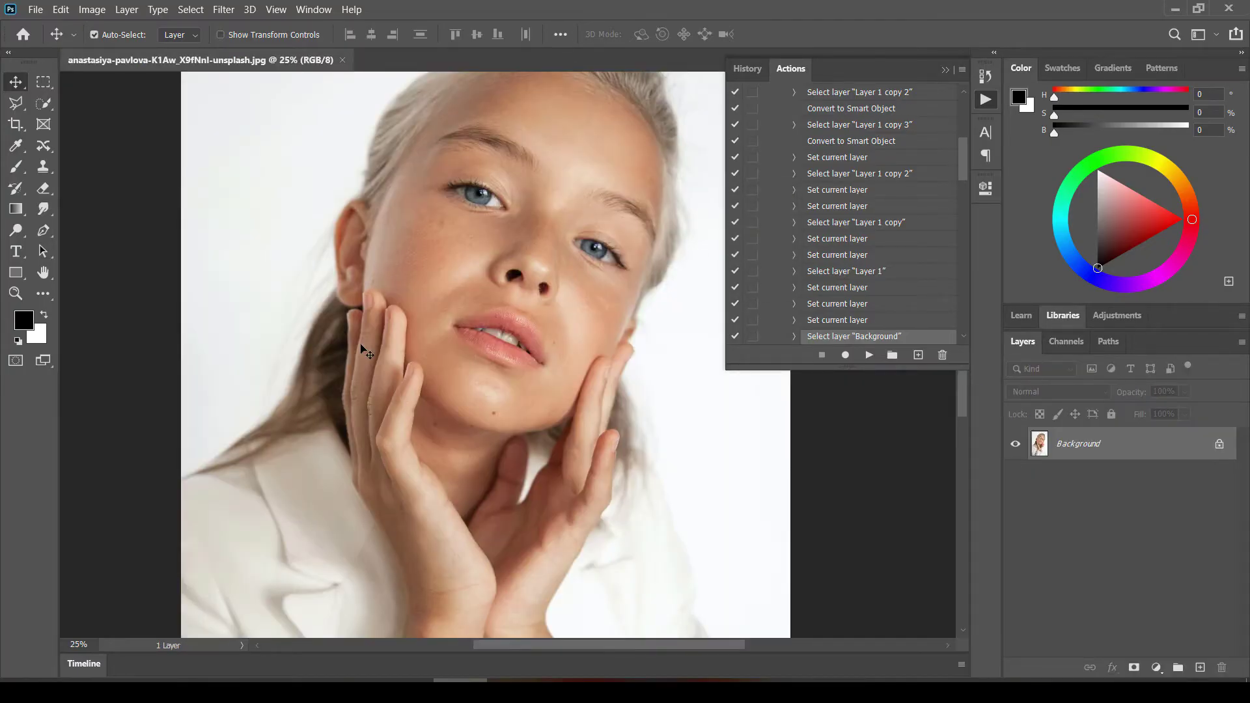
# Step: Create a 400 × 400 px document with a white background, paste the copied portrait, and merge it down into the Background layer
pyautogui.hotkey('ctrl', 'n')
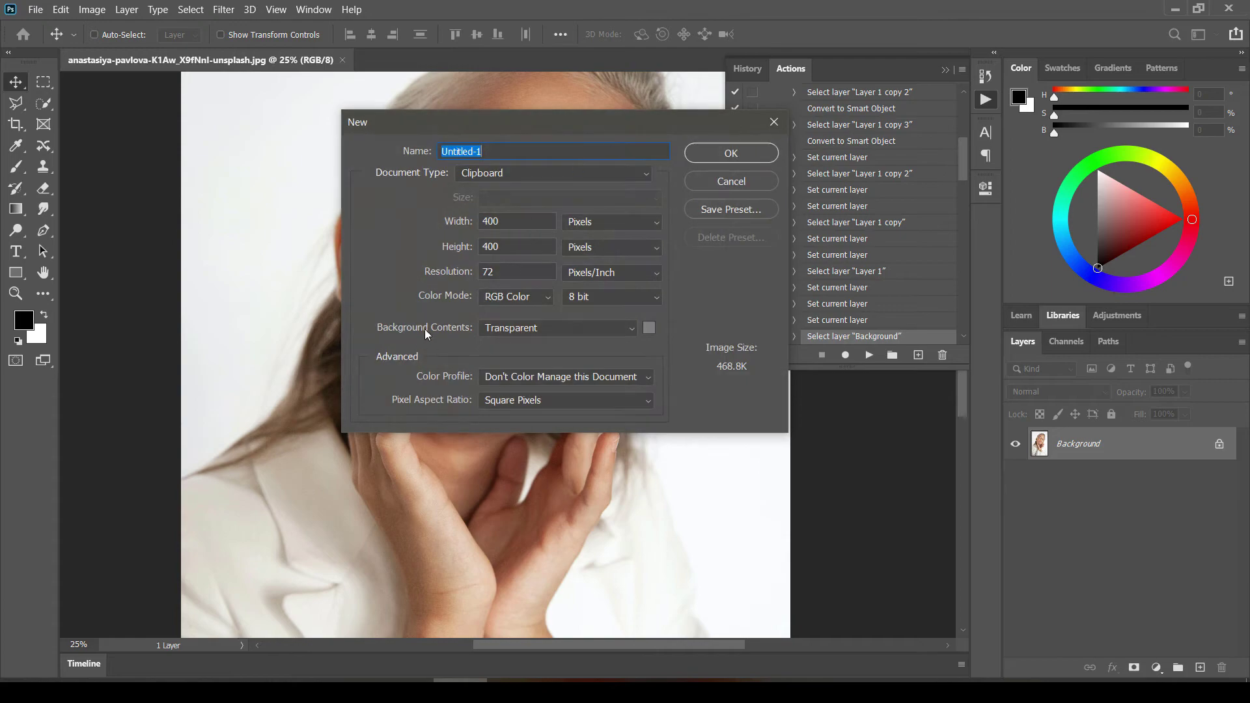
pyautogui.click(522, 329)
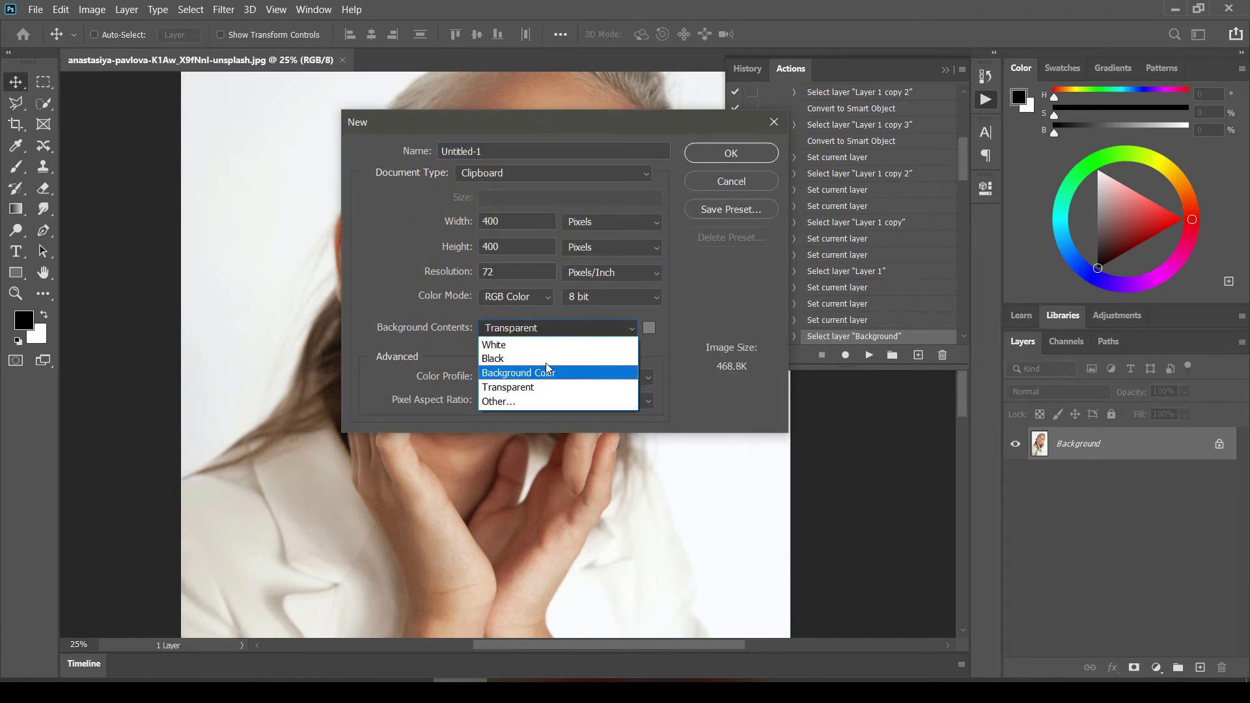
pyautogui.click(524, 345)
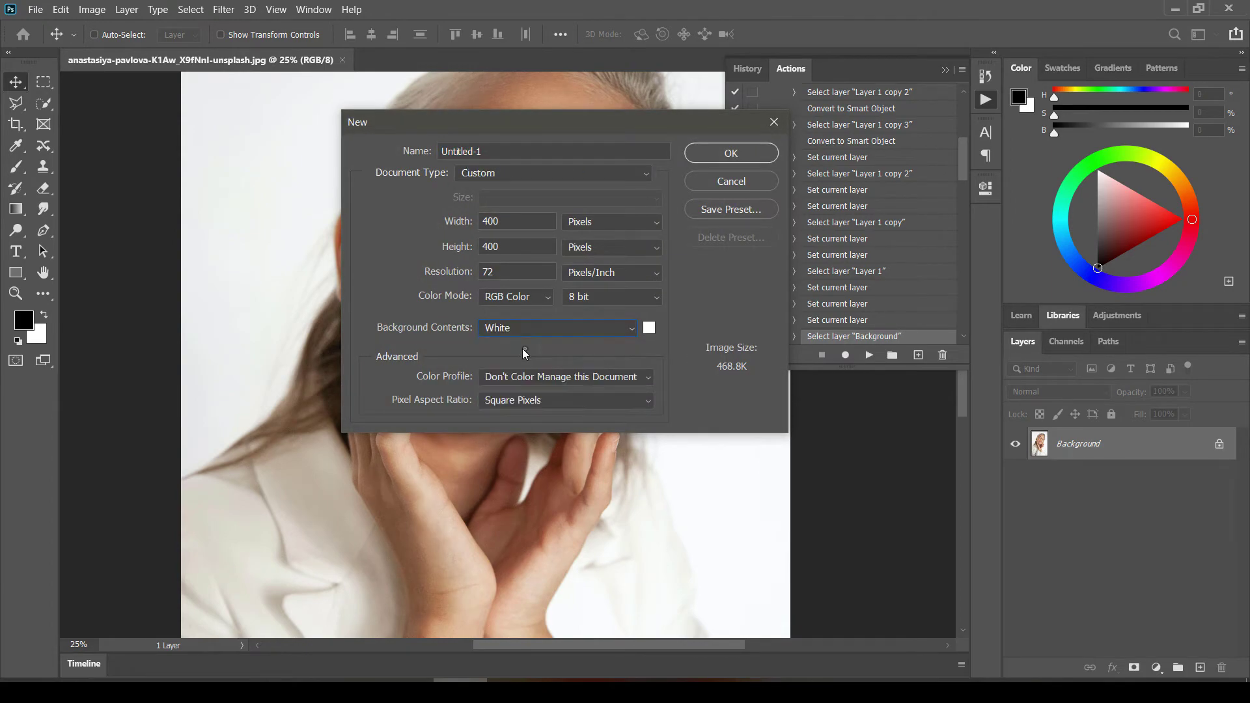
pyautogui.click(730, 153)
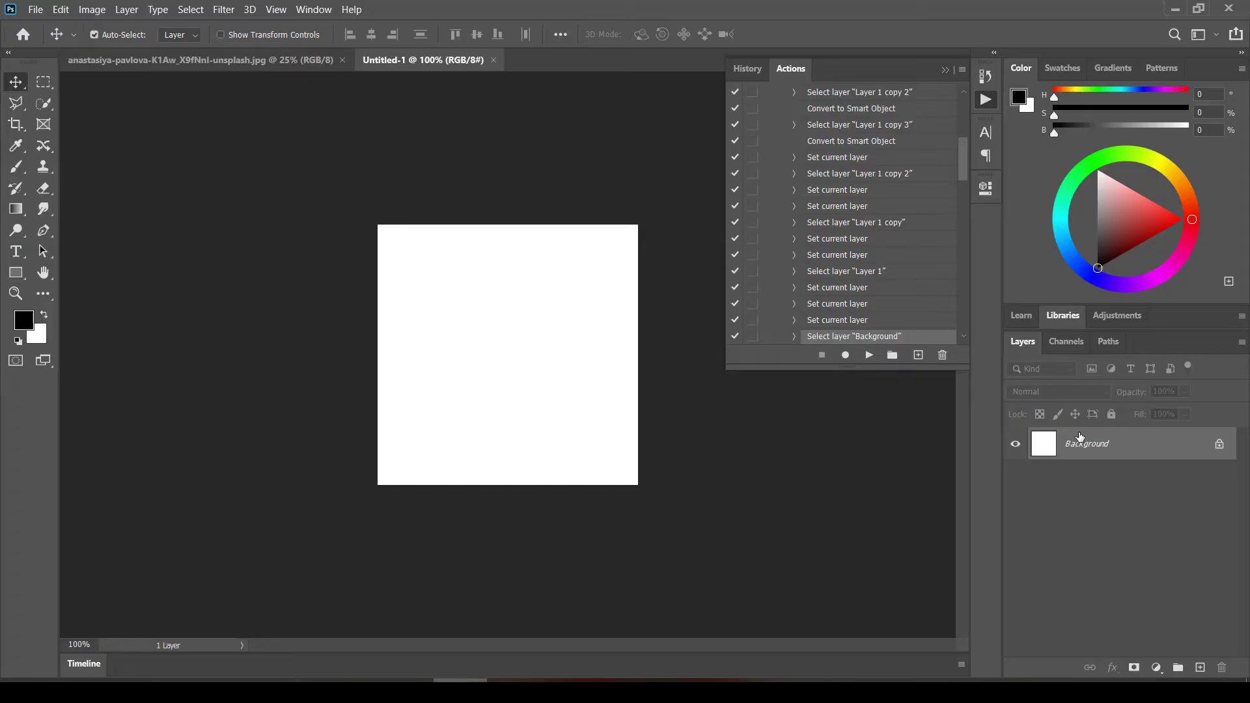
pyautogui.hotkey('ctrl', 'v')
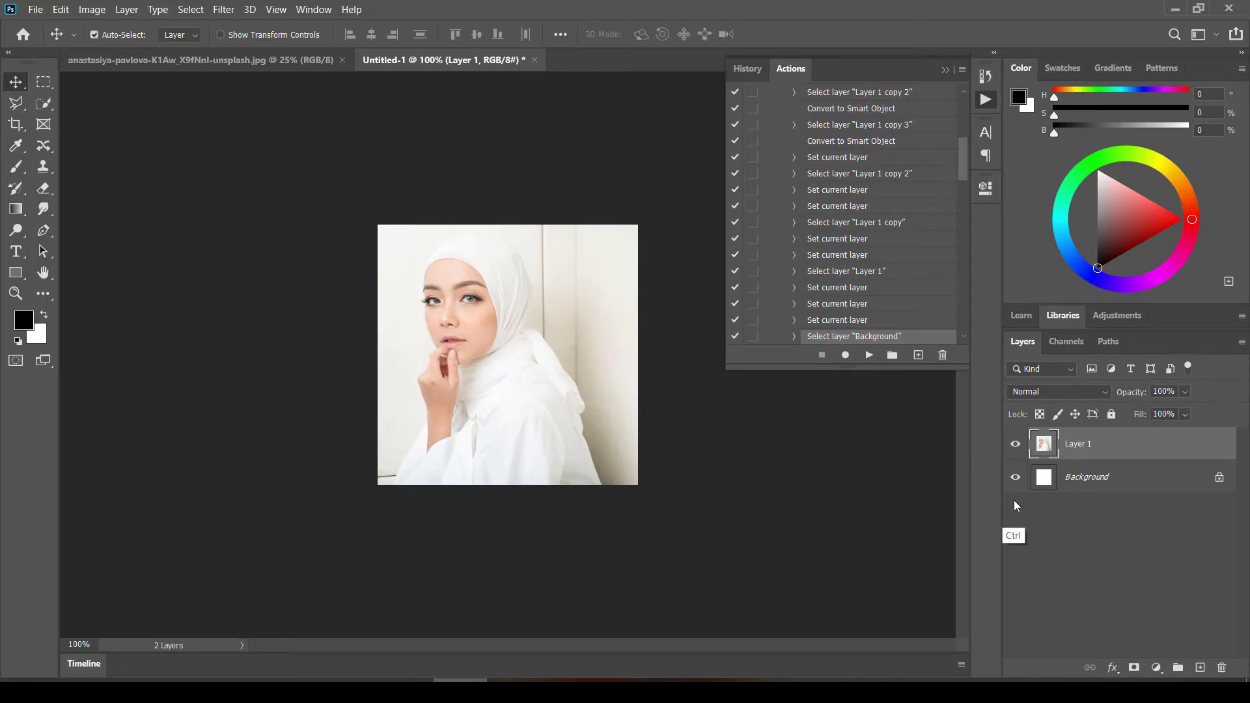
pyautogui.hotkey('ctrl', 'e')
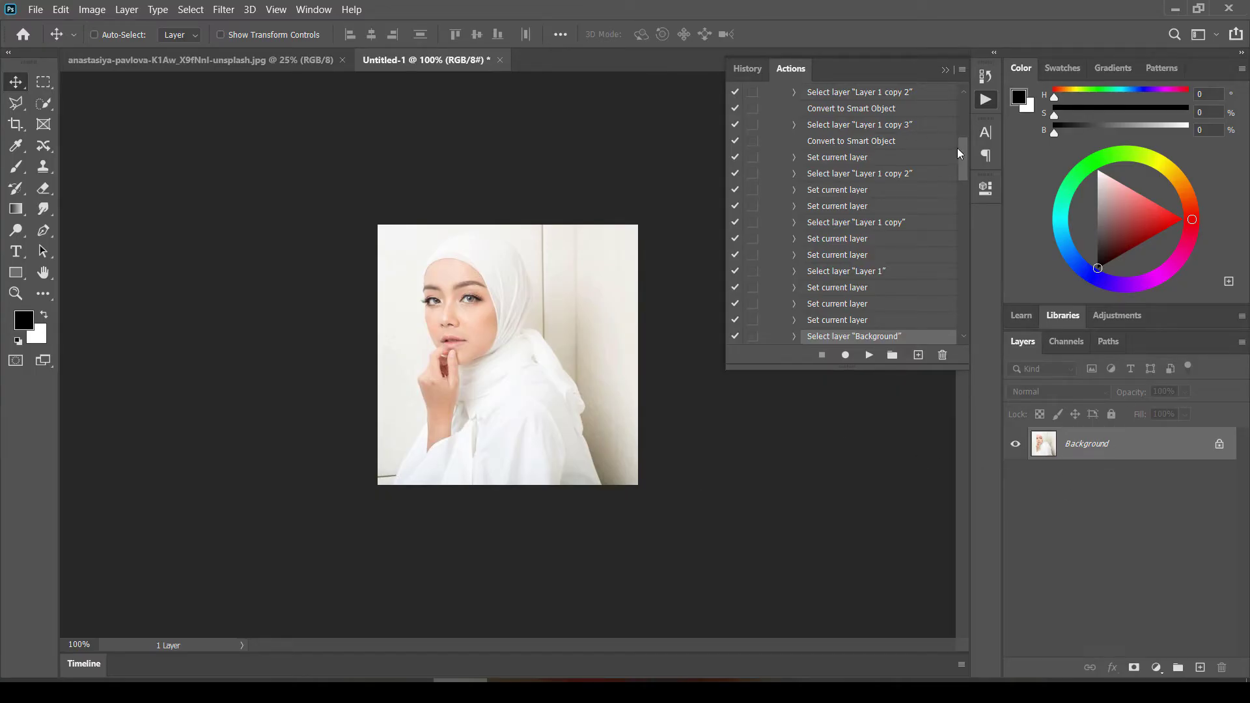
# Step: Run the Mono Sketch action from the Pencil Sketch Effect SIFOODOTCOM set on the merged white-headscarf portrait
pyautogui.scroll(10, 958, 147)
pyautogui.click(782, 157)
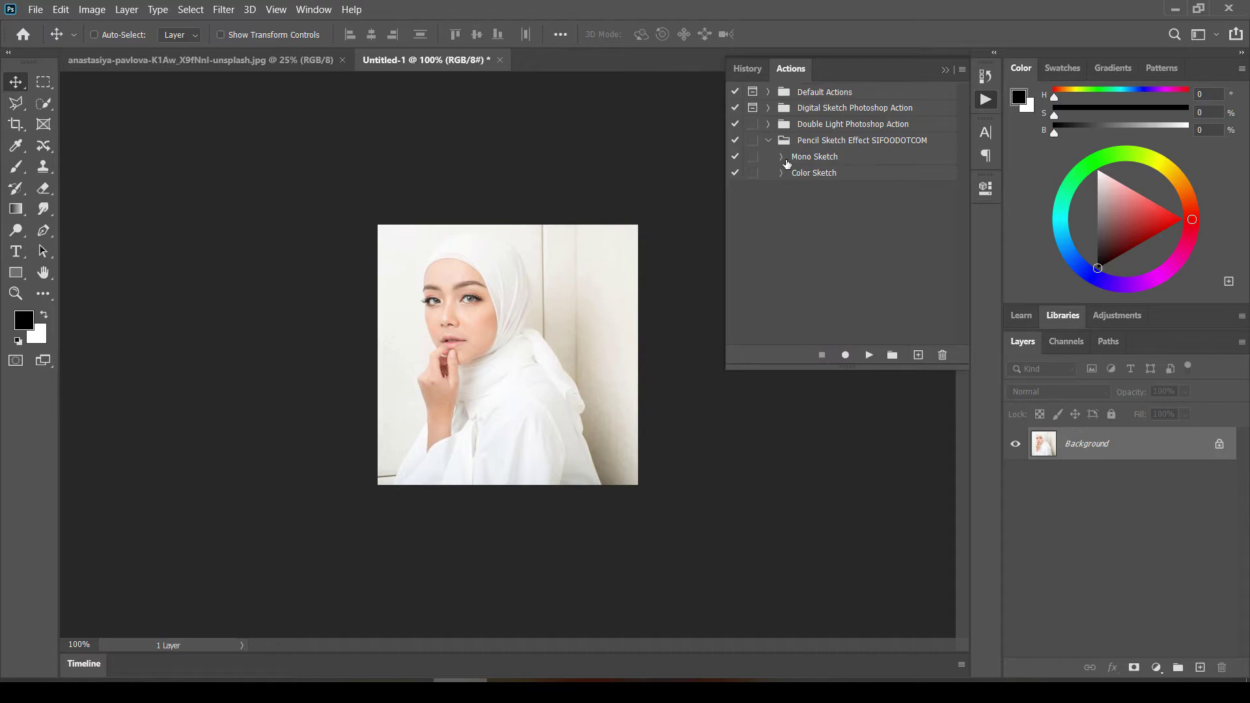
pyautogui.click(840, 158)
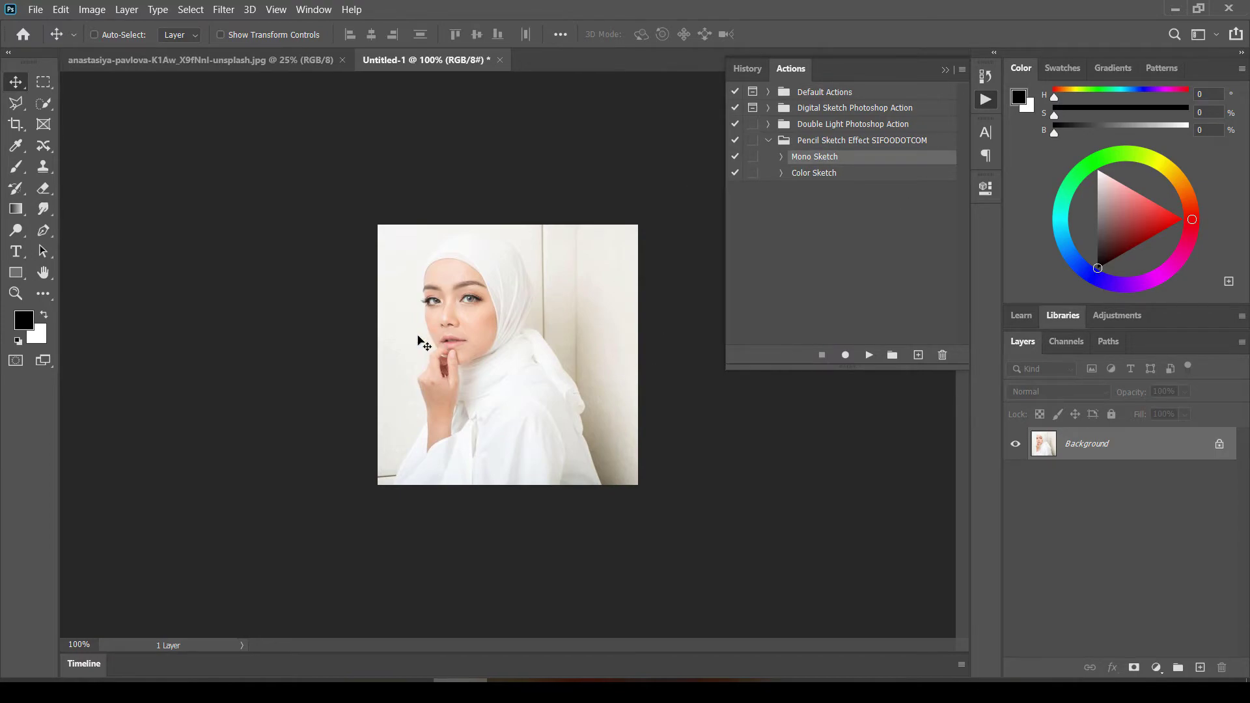
pyautogui.click(870, 355)
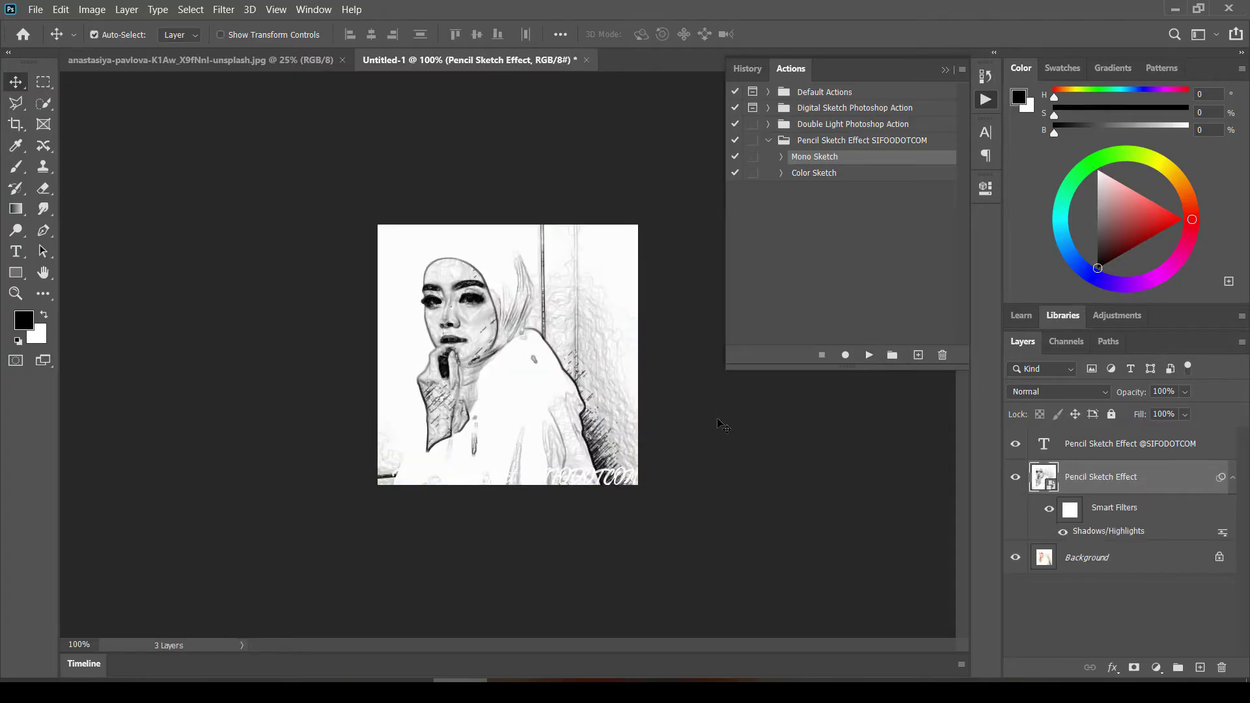
# Step: Examine the sketched portrait's line detail up close, then close the document without saving
pyautogui.hotkey('ctrl', '+')
pyautogui.hotkey('ctrl', '+')
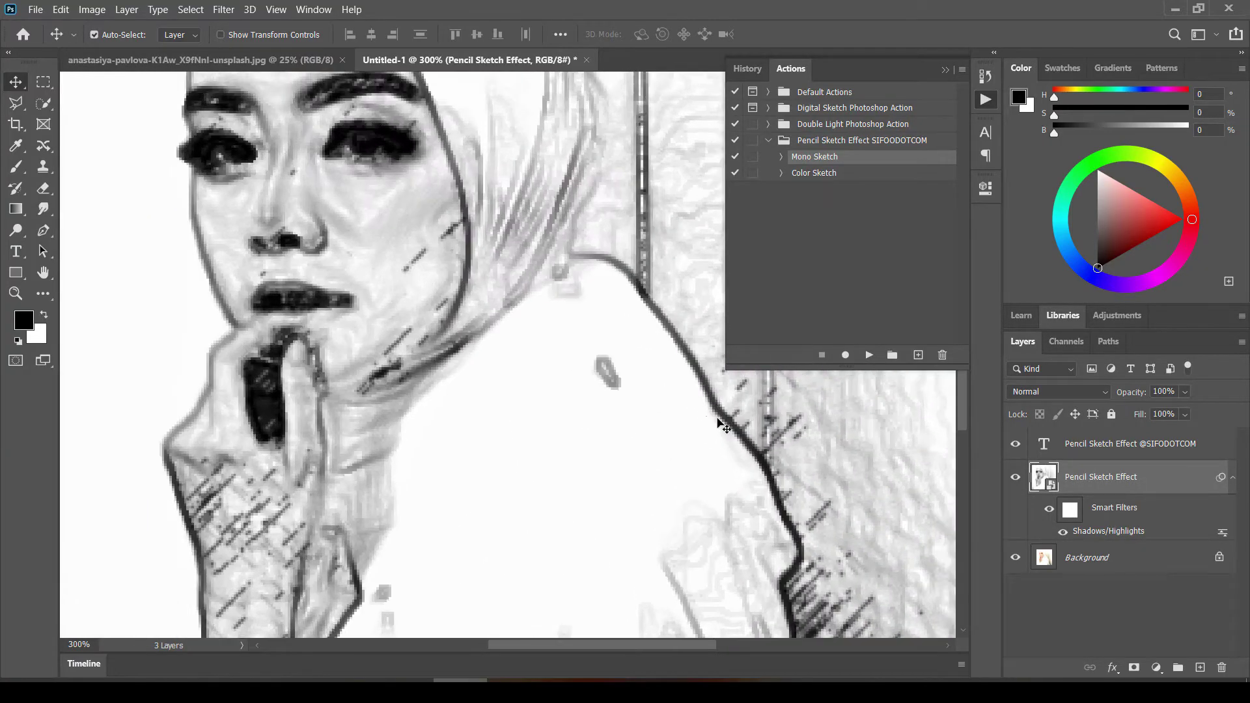
pyautogui.hotkey('ctrl', '+')
pyautogui.hotkey('ctrl', '-')
pyautogui.hotkey('ctrl', '-')
pyautogui.hotkey('ctrl', '-')
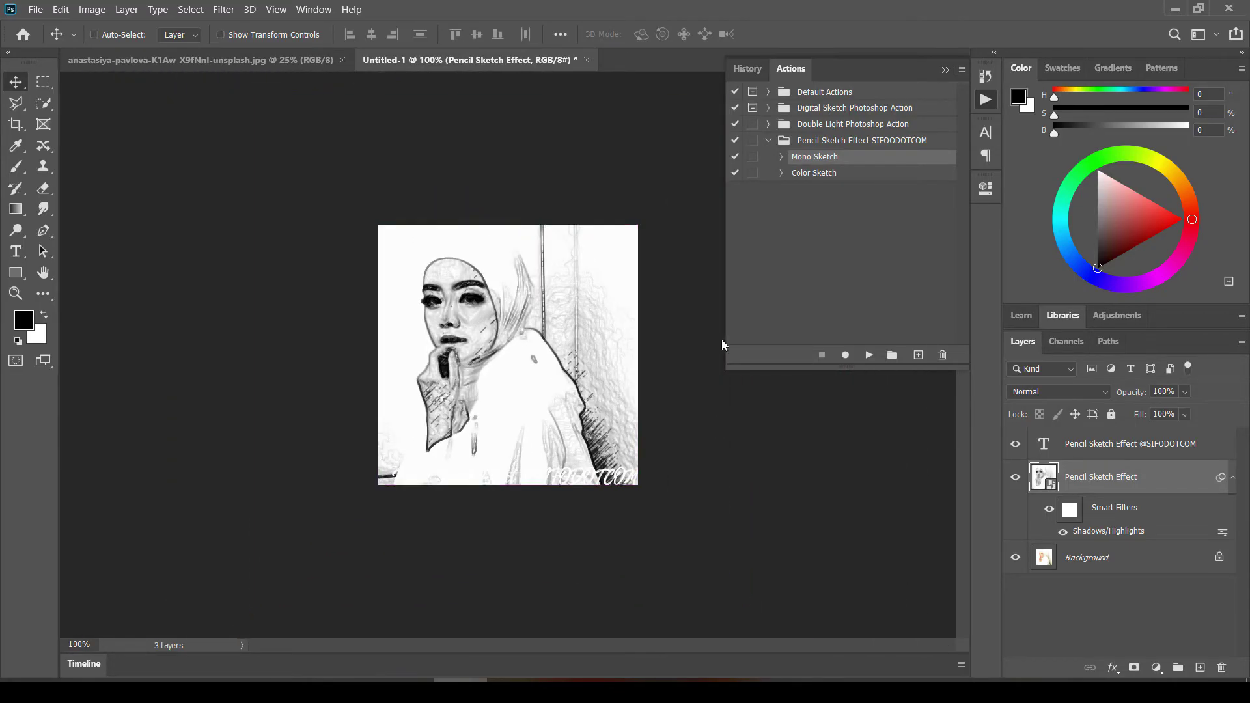
pyautogui.hotkey('ctrl', 'w')
pyautogui.click(650, 274)
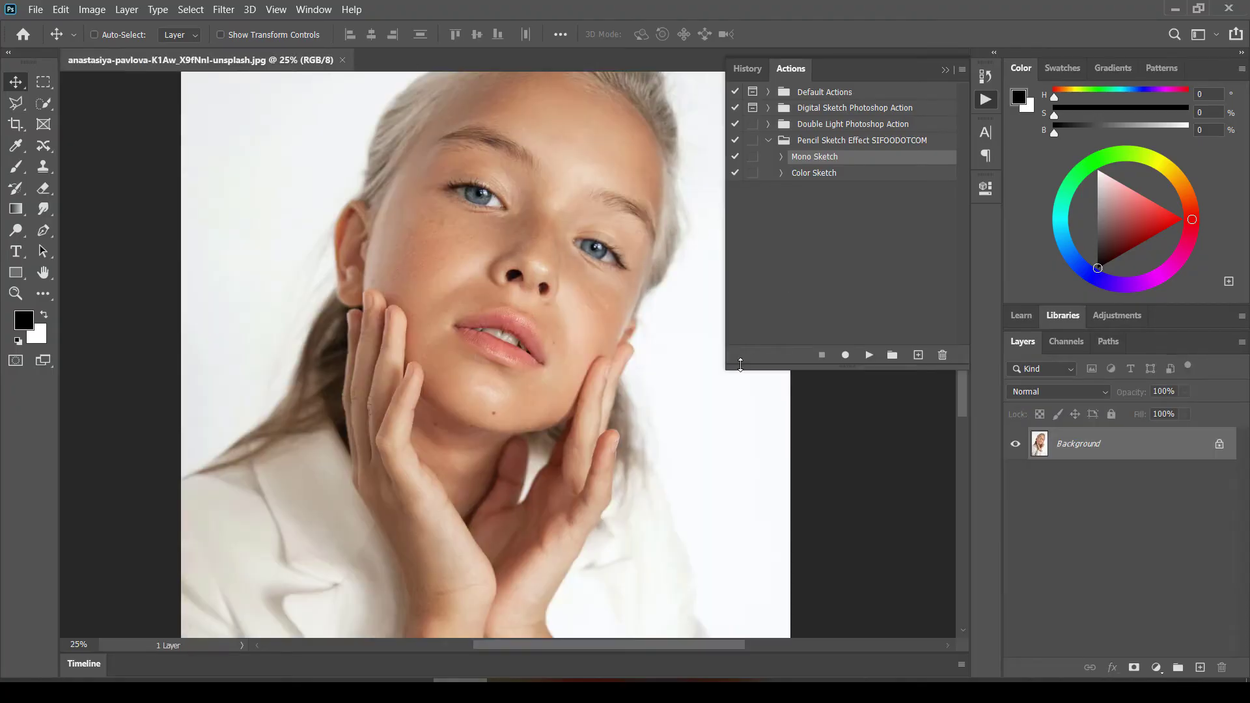
# Step: Switch to the Google Images results in Chrome and filter them to Large images
pyautogui.moveTo(405, 691)
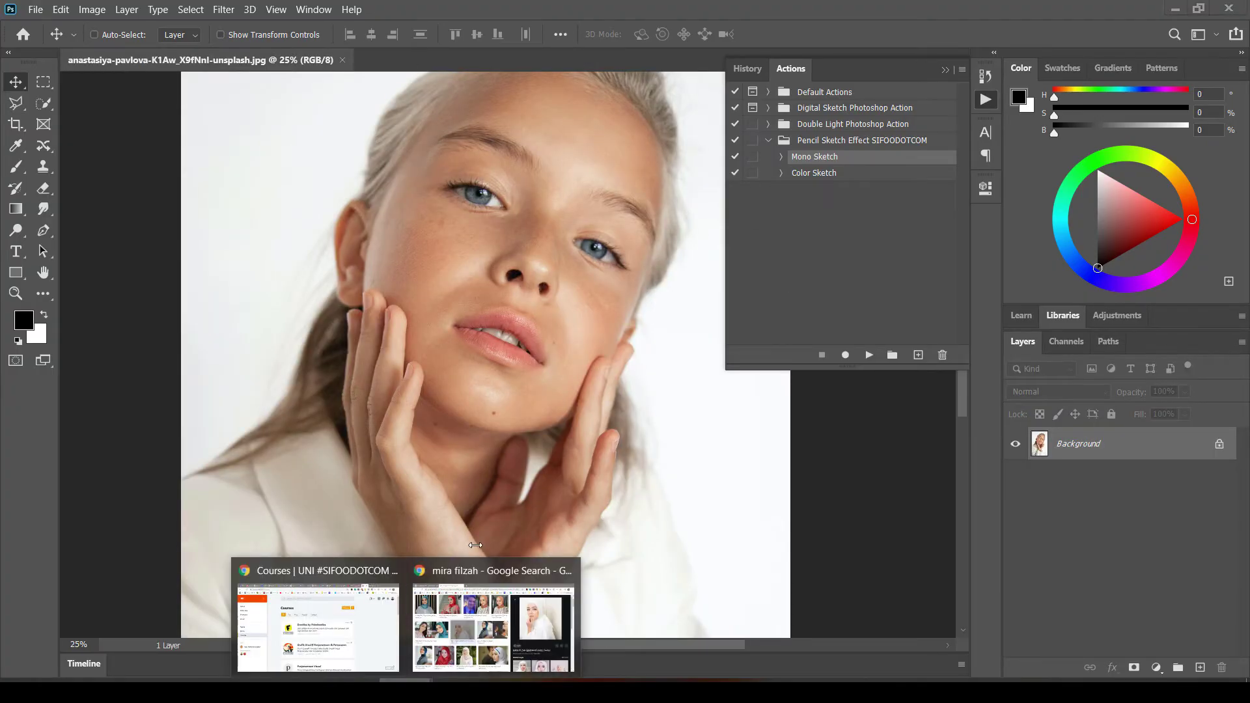
pyautogui.click(495, 619)
pyautogui.scroll(3, 651, 215)
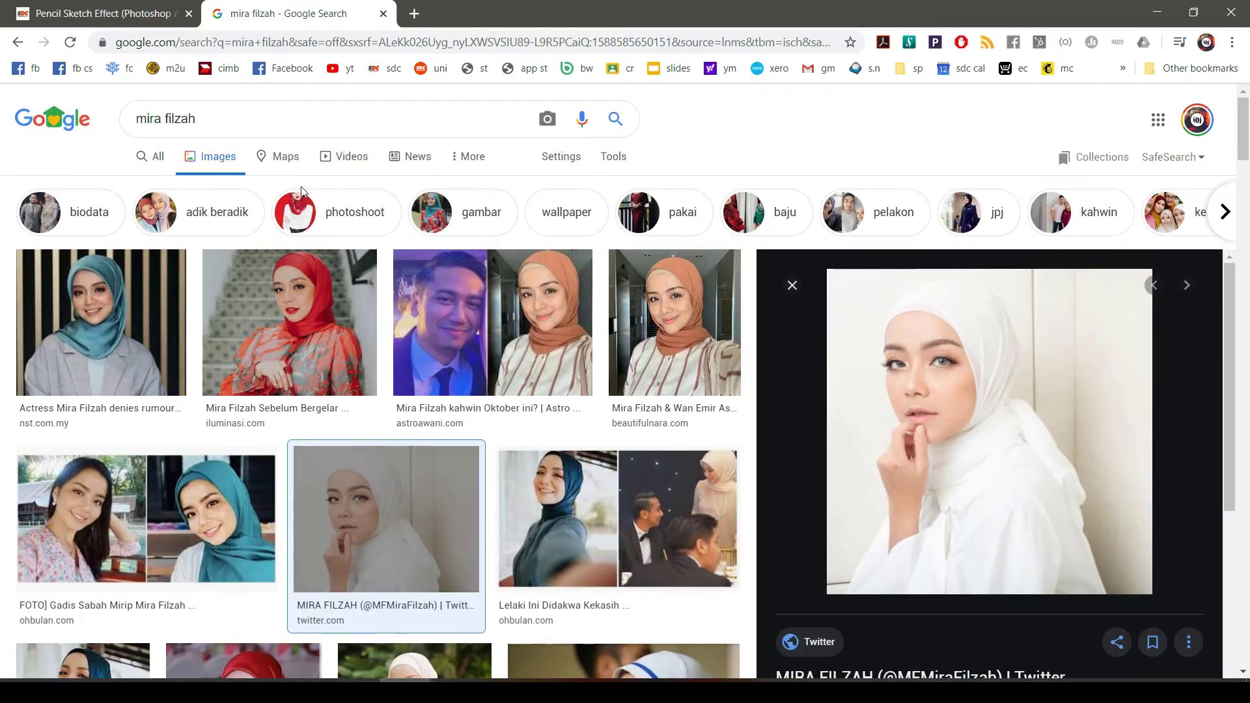
pyautogui.click(614, 156)
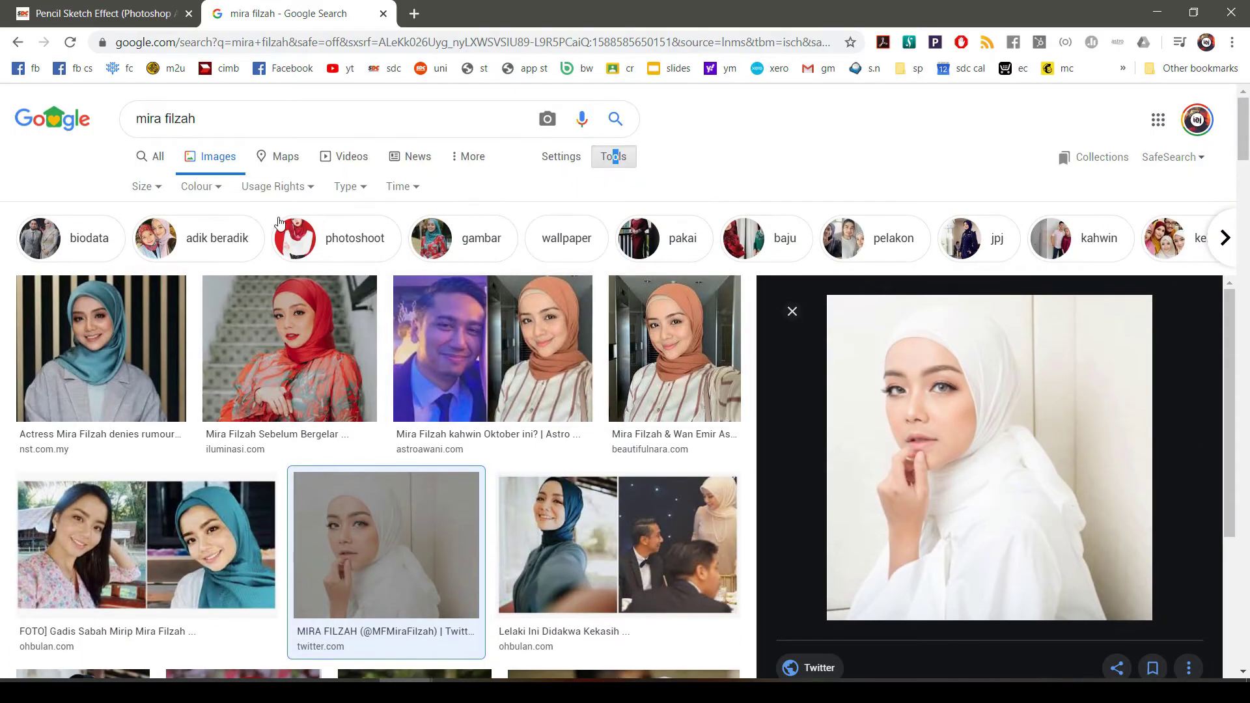
pyautogui.click(142, 187)
pyautogui.click(147, 235)
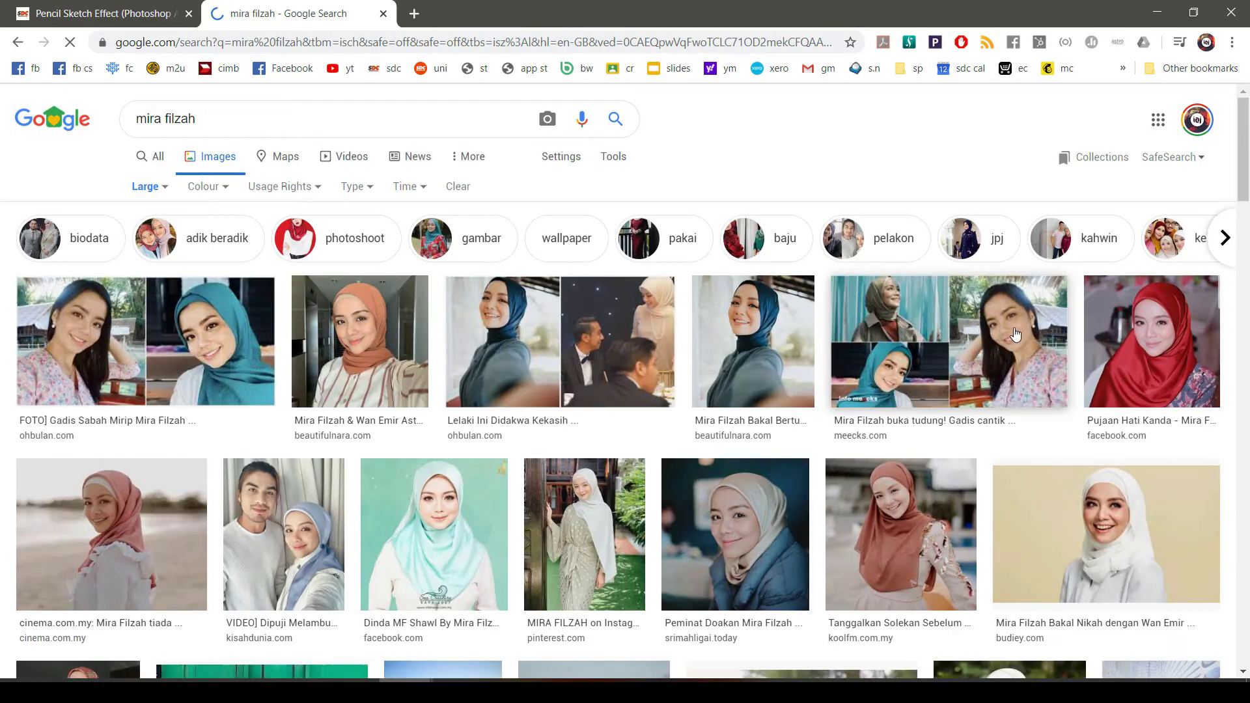
# Step: Copy the 1080 × 1080 portrait with the blue jacket from the srimahligai.today result and switch back to Photoshop
pyautogui.scroll(-4, 1081, 392)
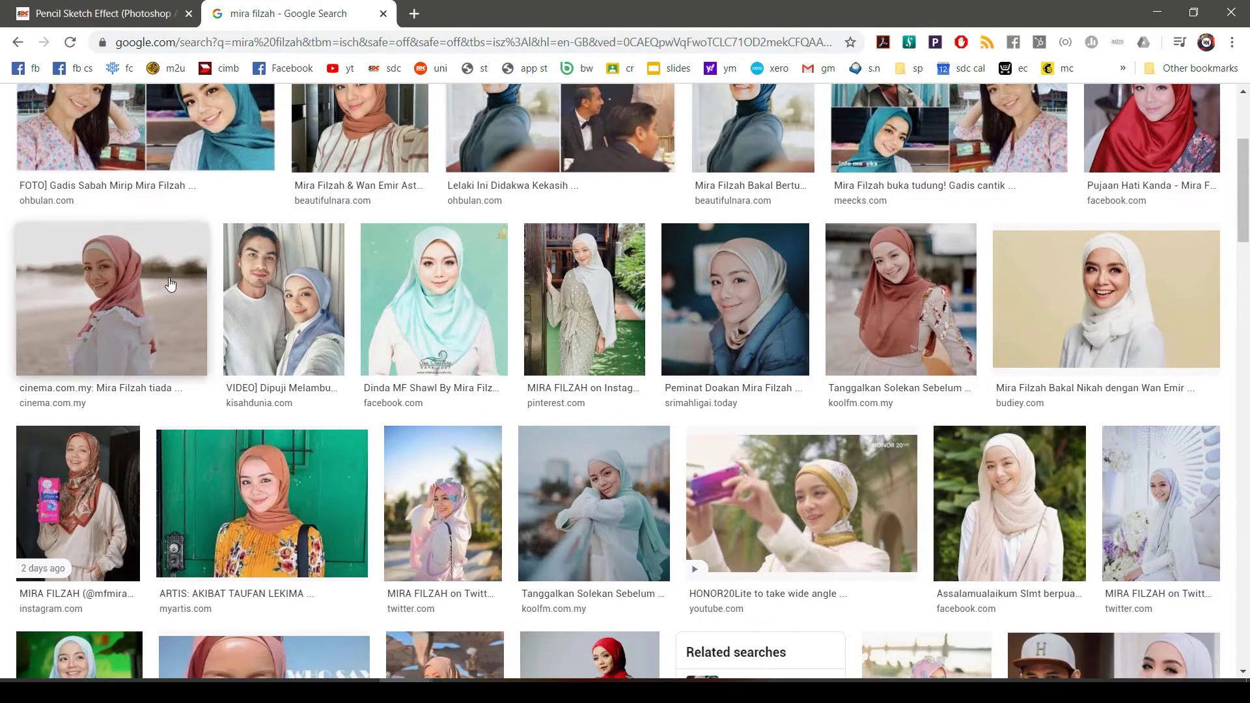
pyautogui.click(170, 284)
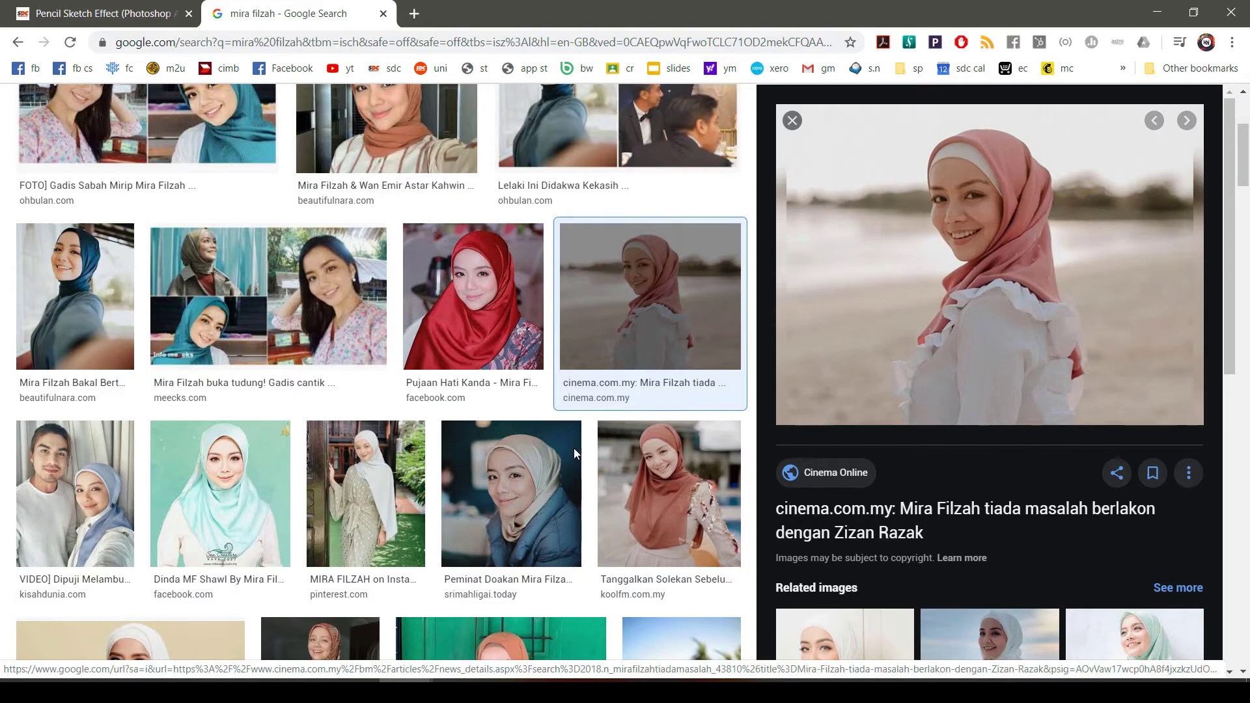
pyautogui.click(556, 474)
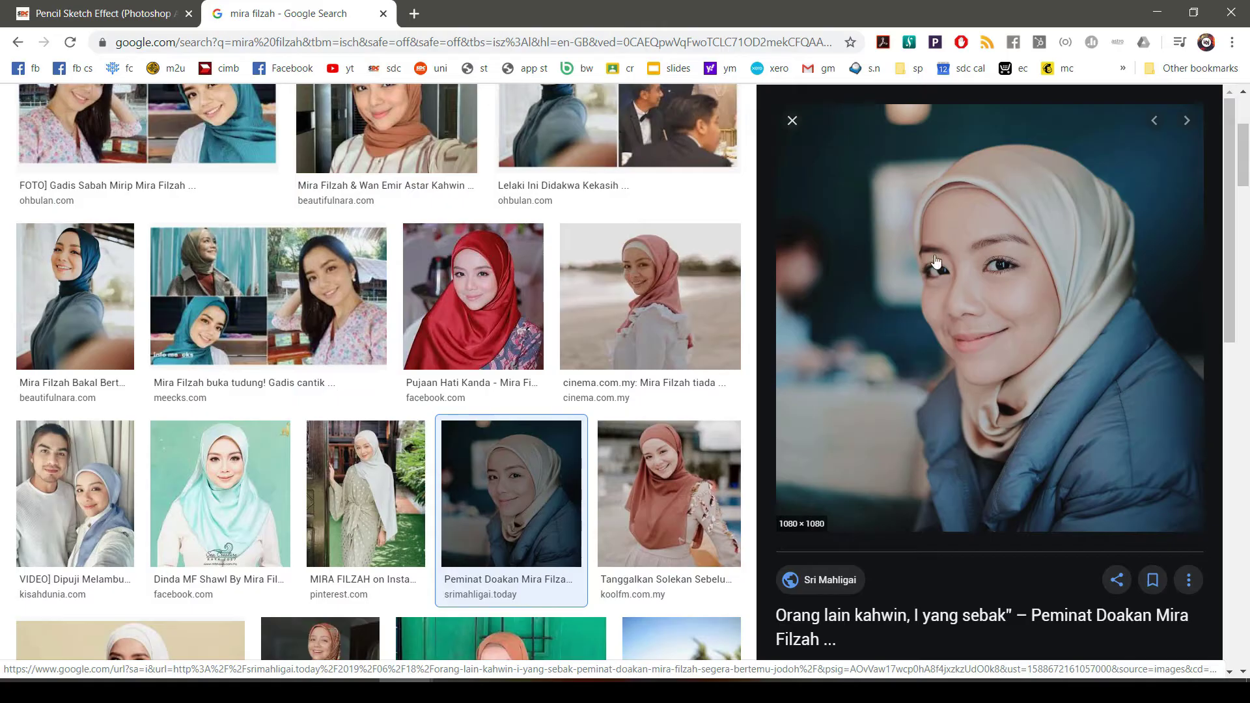
pyautogui.rightClick(946, 310)
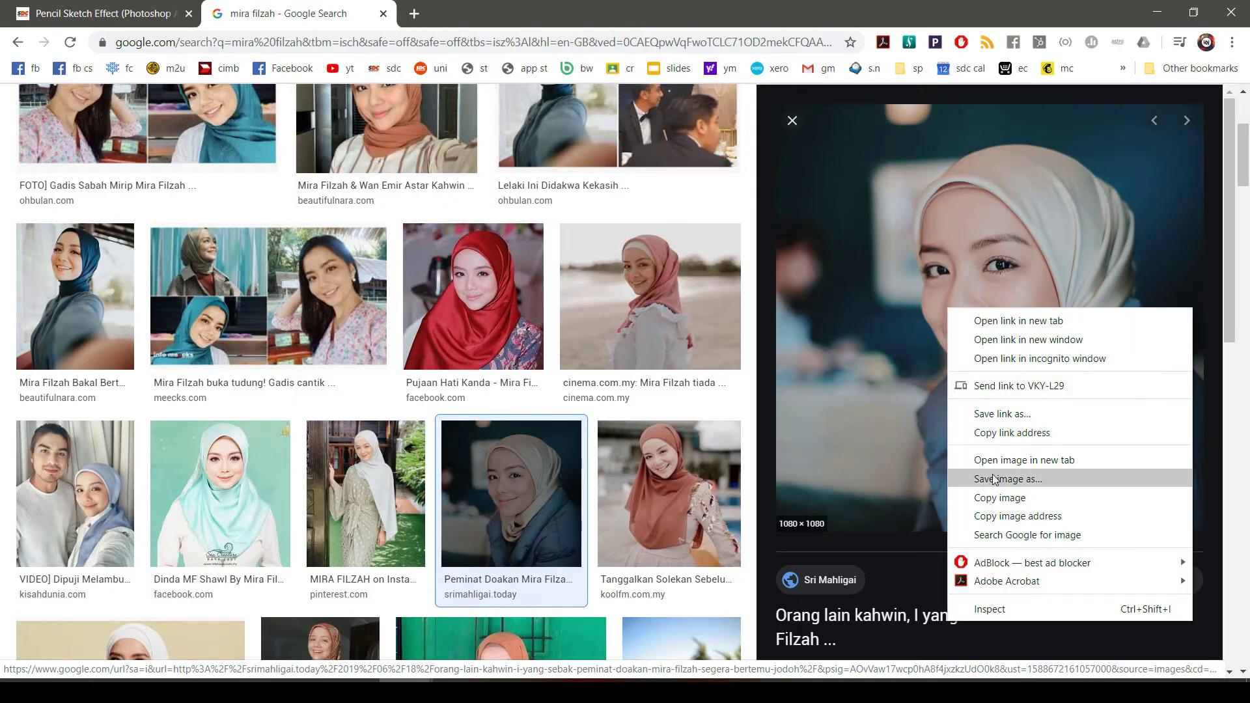
pyautogui.click(1019, 506)
pyautogui.hotkey('alt', 'Tab')
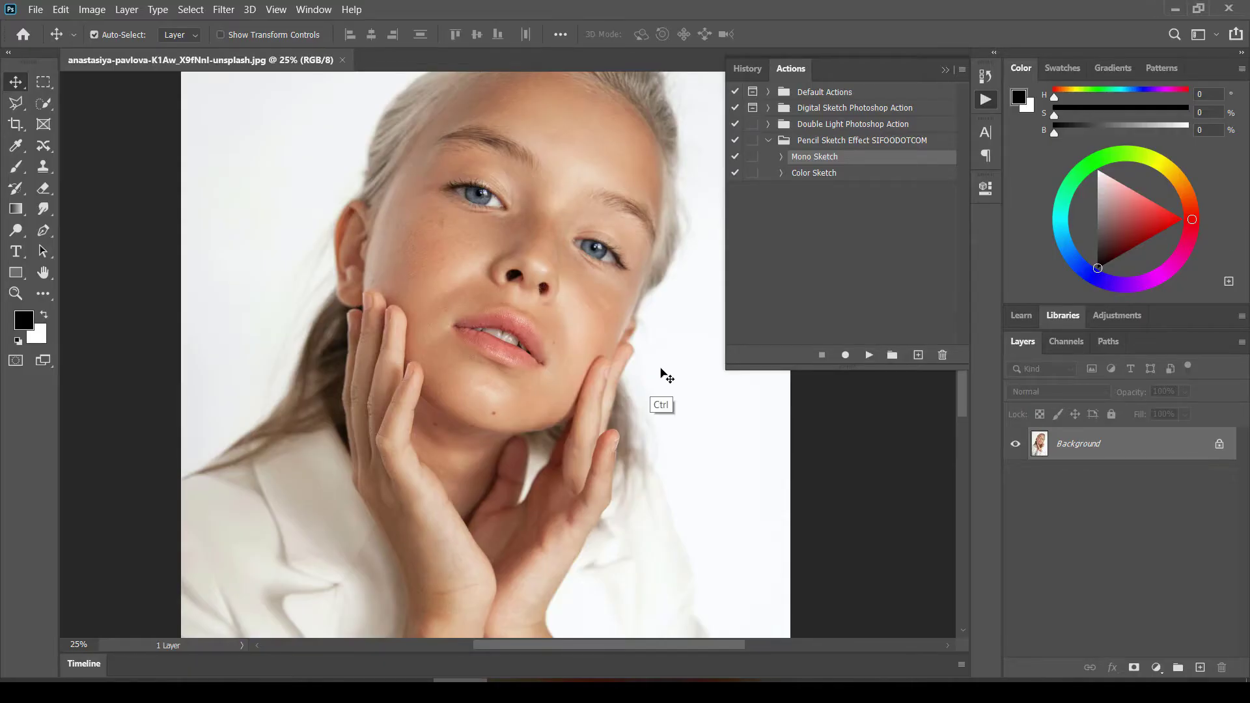
# Step: Create a white 1080 × 1080 px document, paste and merge the copied portrait into the background, and run the Mono Sketch action
pyautogui.hotkey('ctrl', 'n')
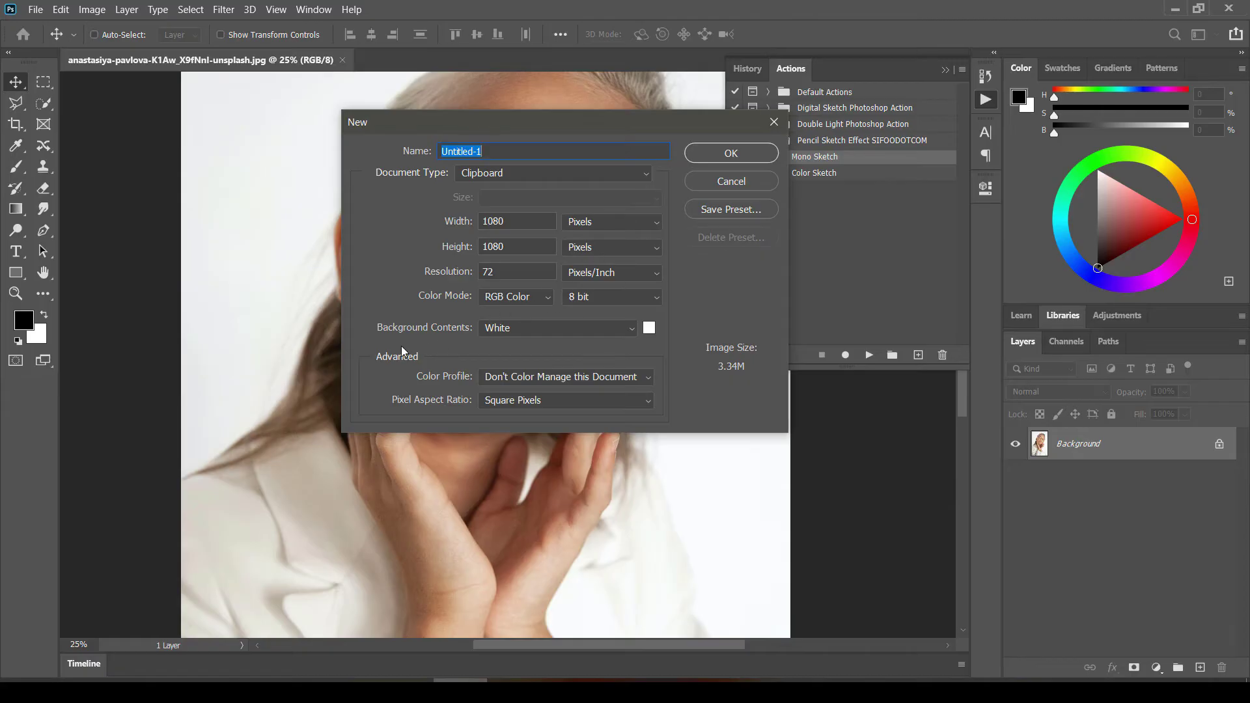
pyautogui.click(716, 153)
pyautogui.hotkey('ctrl', 'v')
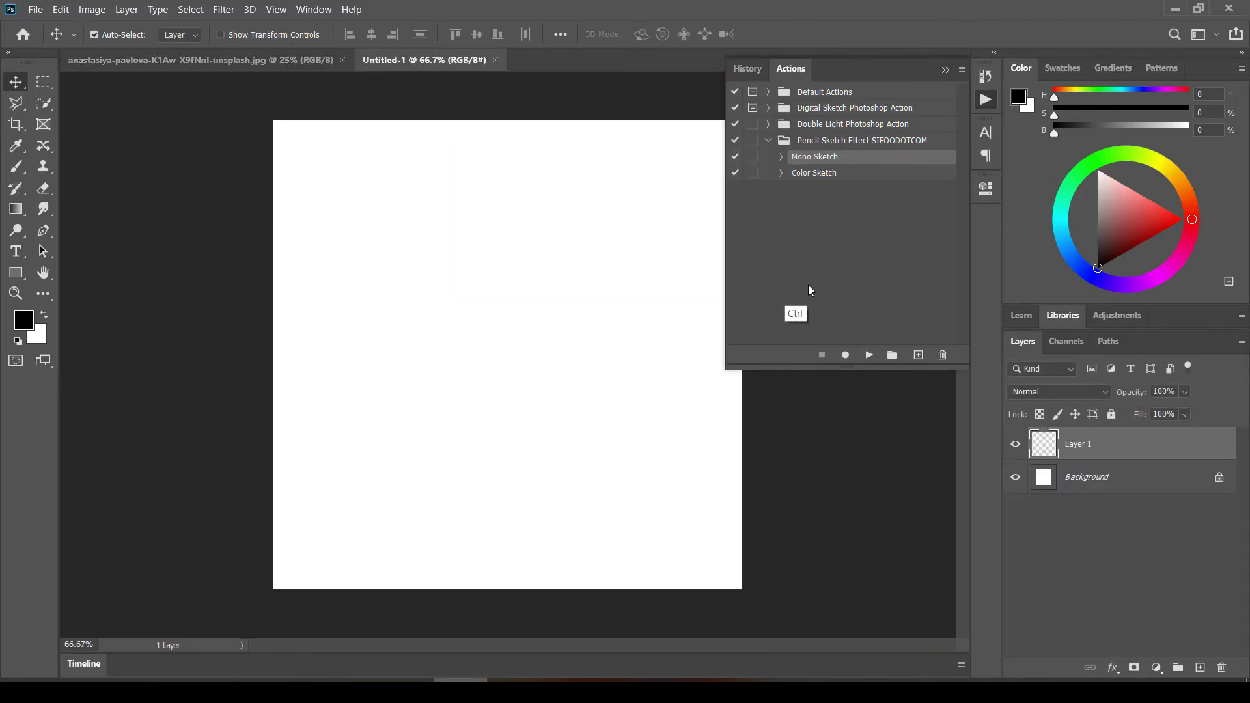
pyautogui.hotkey('ctrl', 'e')
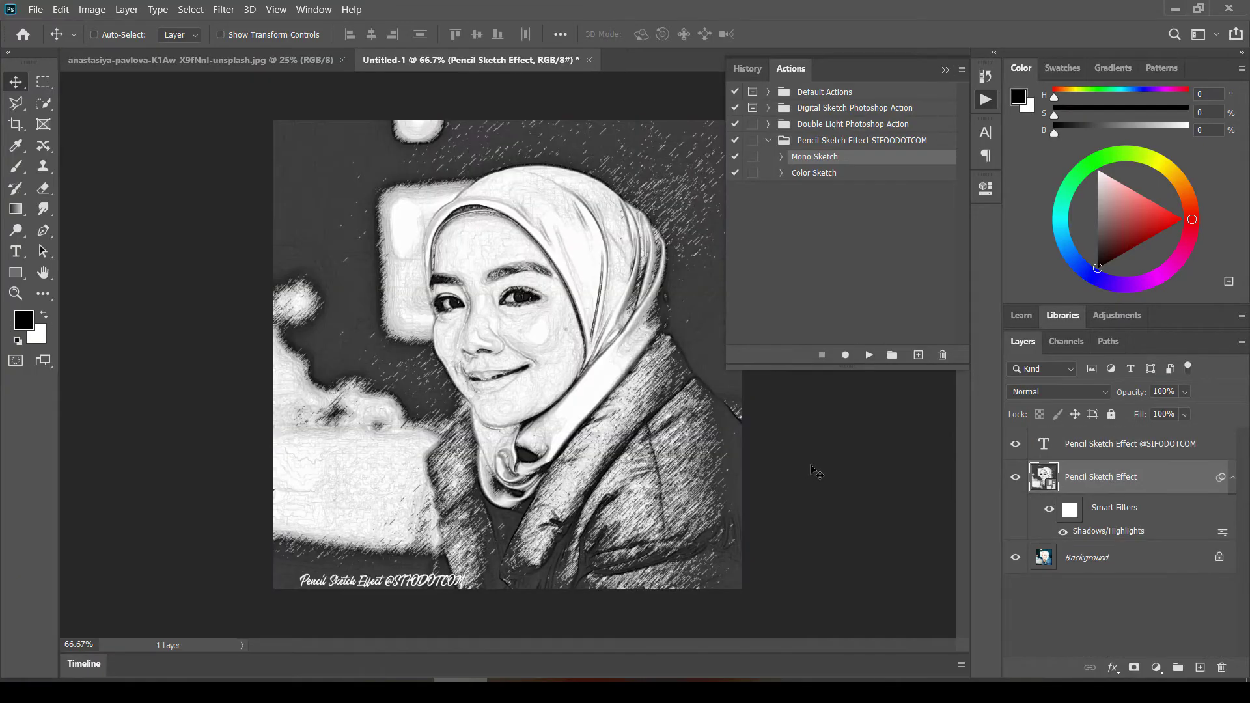
# Step: Examine the pencil line detail on the face and jacket of the larger sketched portrait
pyautogui.hotkey('ctrl', '+')
pyautogui.hotkey('ctrl', '+')
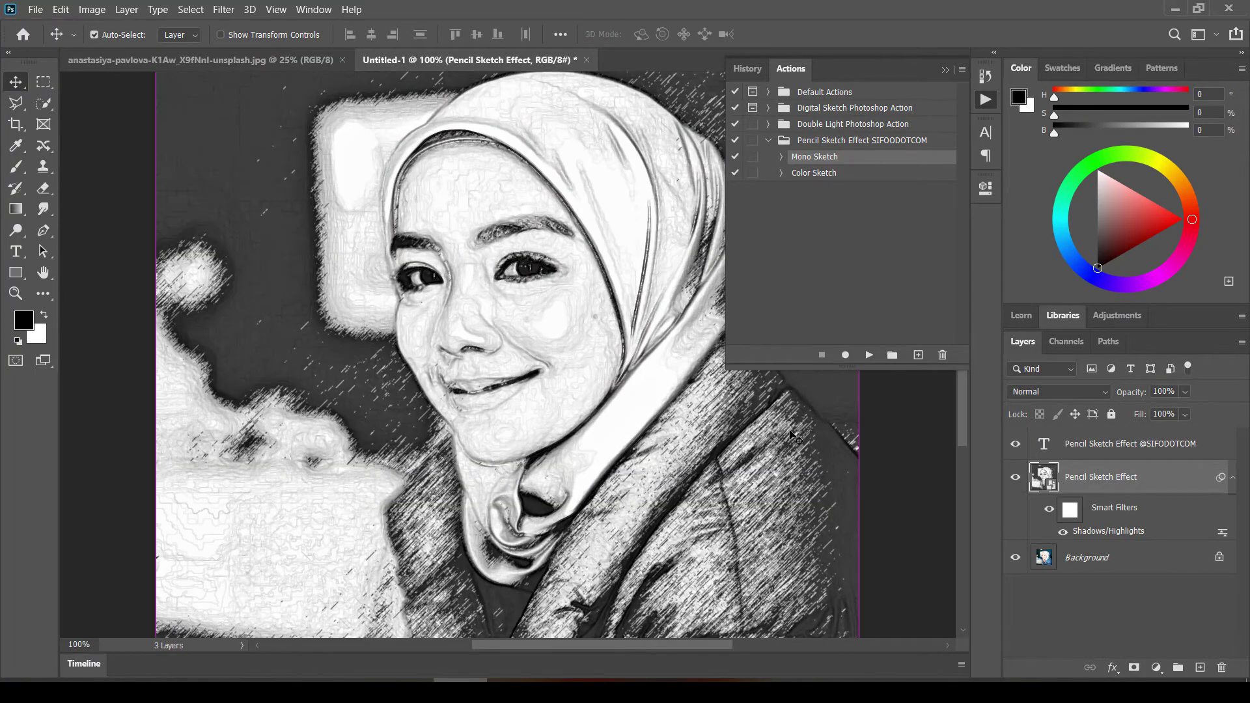
pyautogui.hotkey('ctrl', '-')
pyautogui.hotkey('ctrl', '-')
pyautogui.hotkey('ctrl', '+')
pyautogui.hotkey('ctrl', '+')
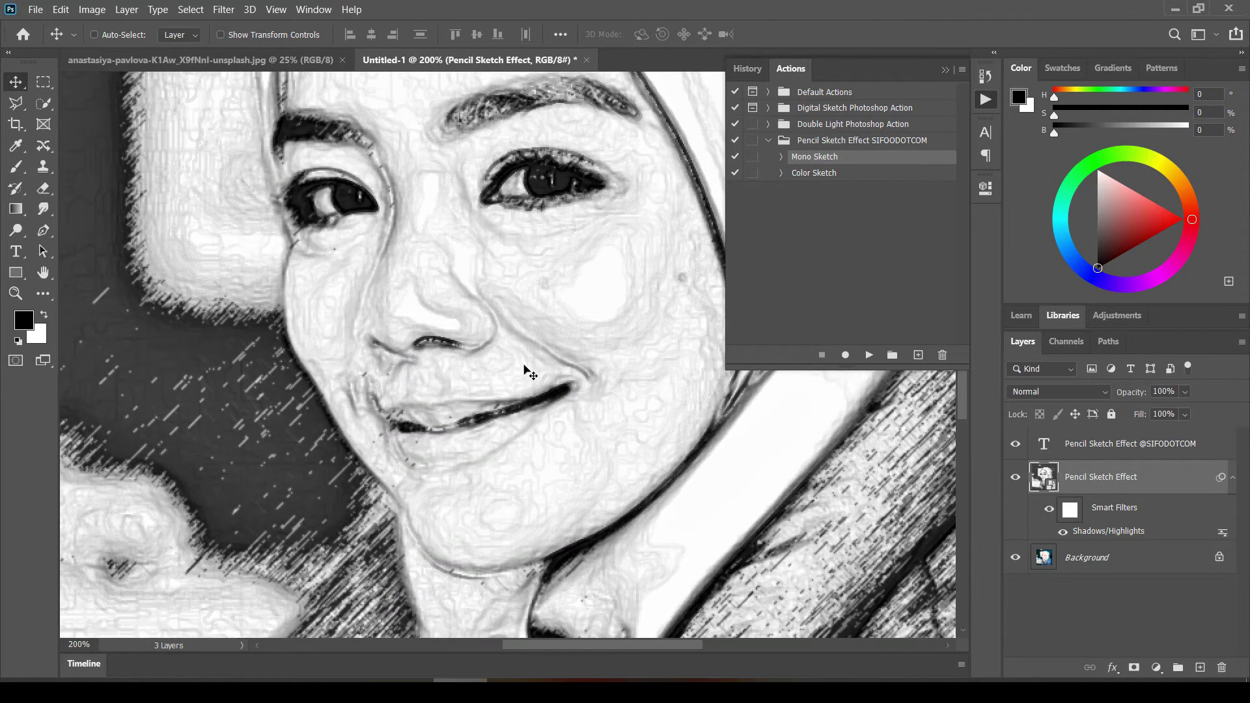
# Step: Edit the sketch layer's Shadows/Highlights smart filter, reducing the shadows amount and setting the highlights amount to 0%
pyautogui.doubleClick(1118, 533)
pyautogui.moveTo(622, 291); pyautogui.dragTo(842, 272)
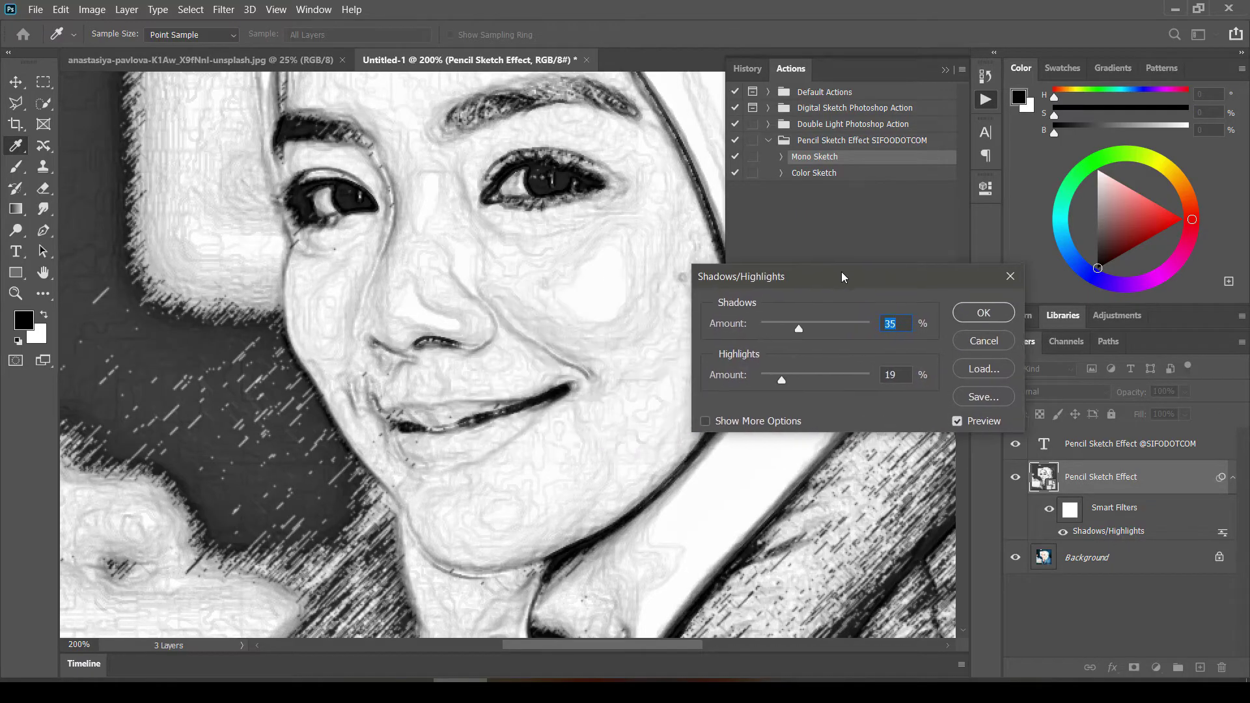
pyautogui.write('21')
pyautogui.click(798, 328)
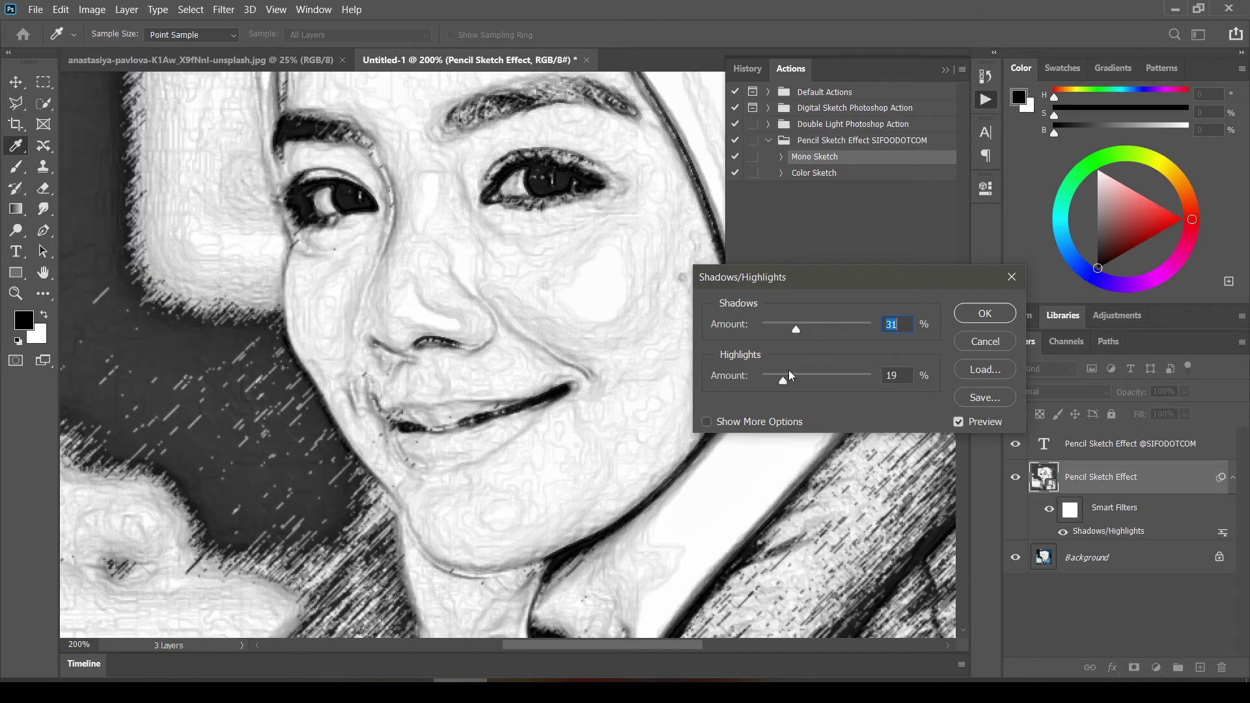
pyautogui.moveTo(783, 379); pyautogui.dragTo(756, 384)
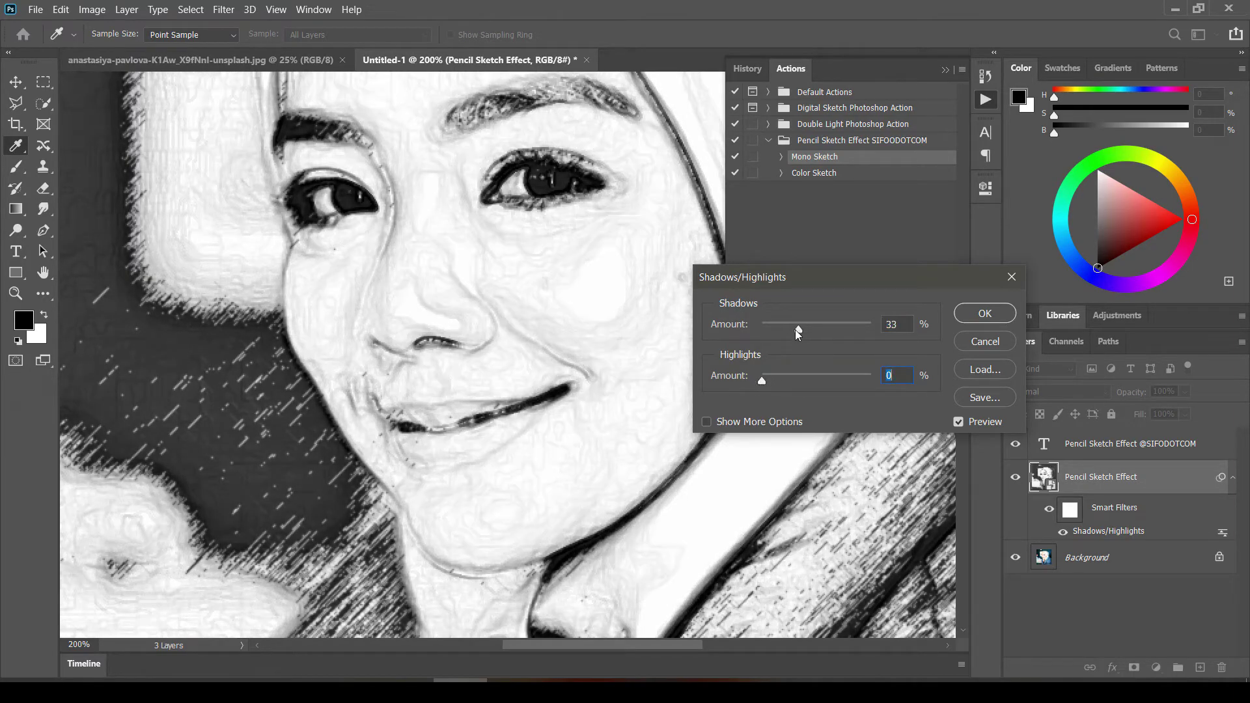
pyautogui.moveTo(795, 329); pyautogui.dragTo(773, 338)
pyautogui.click(976, 316)
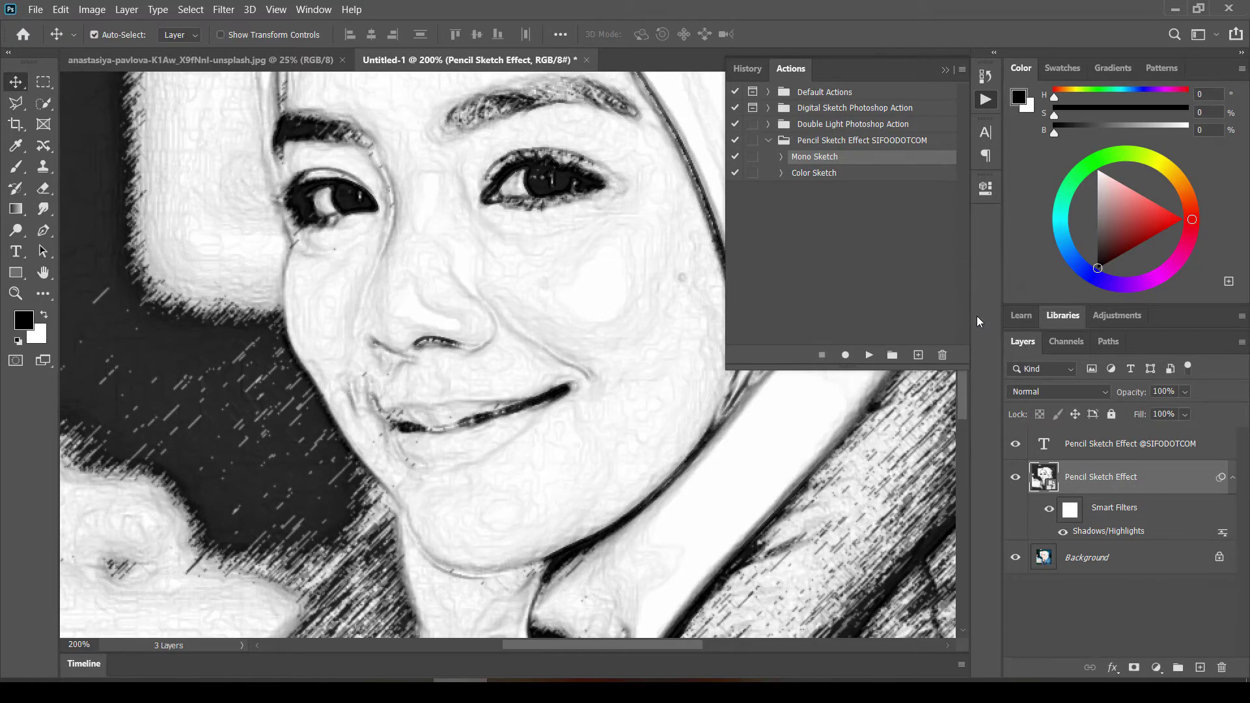
# Step: Close the untitled document with the sketched jacket portrait without saving it
pyautogui.hotkey('ctrl', '-')
pyautogui.hotkey('ctrl', '-')
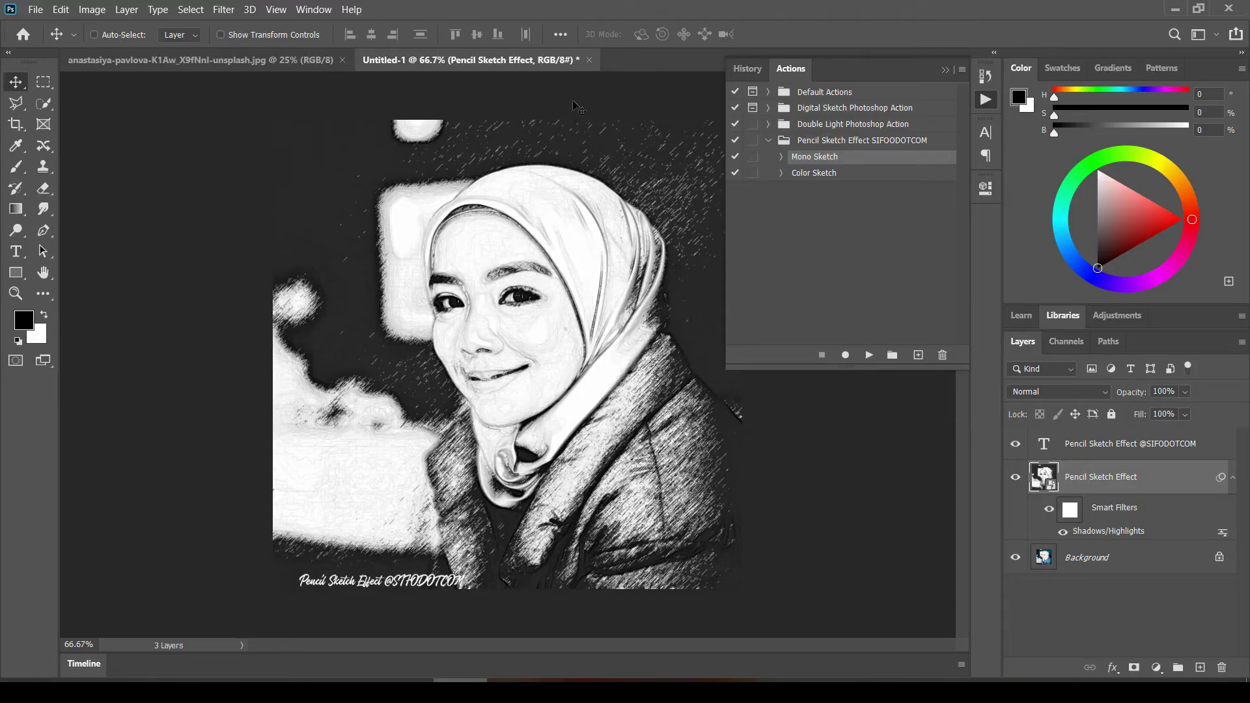
pyautogui.click(590, 59)
pyautogui.click(653, 271)
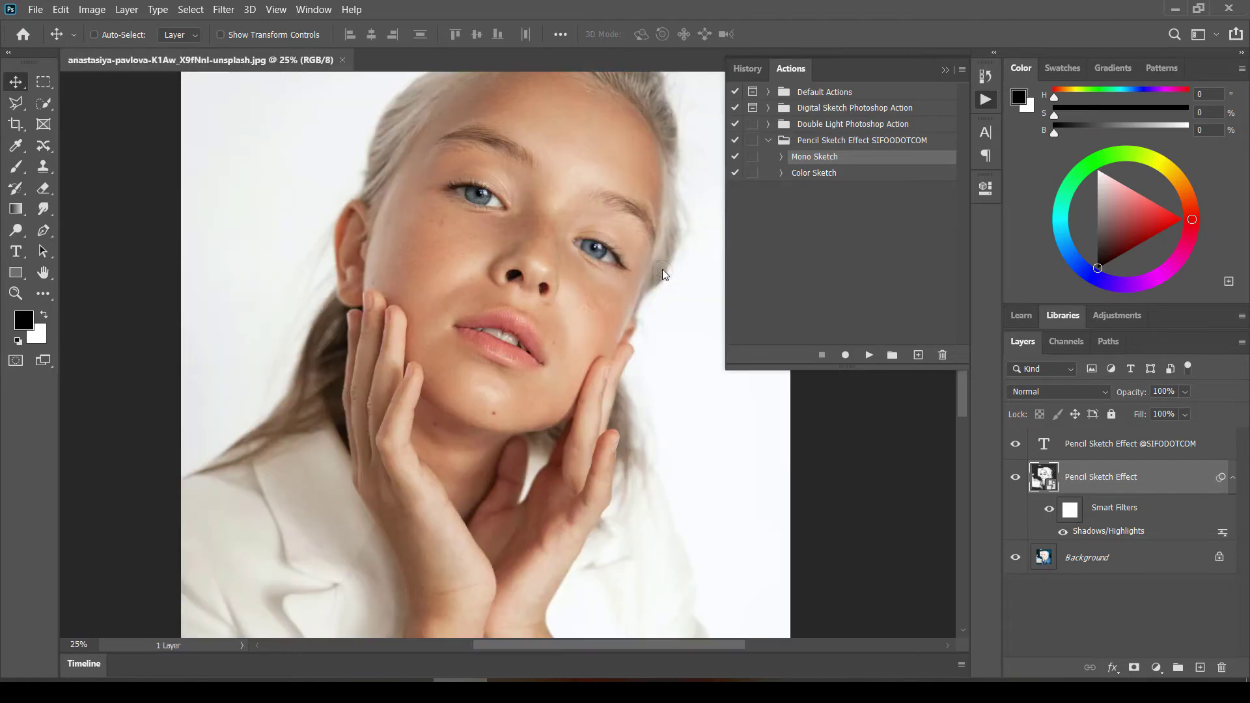
# Step: Switch to the Google Images results in Chrome and look through them for another large portrait
pyautogui.moveTo(407, 690)
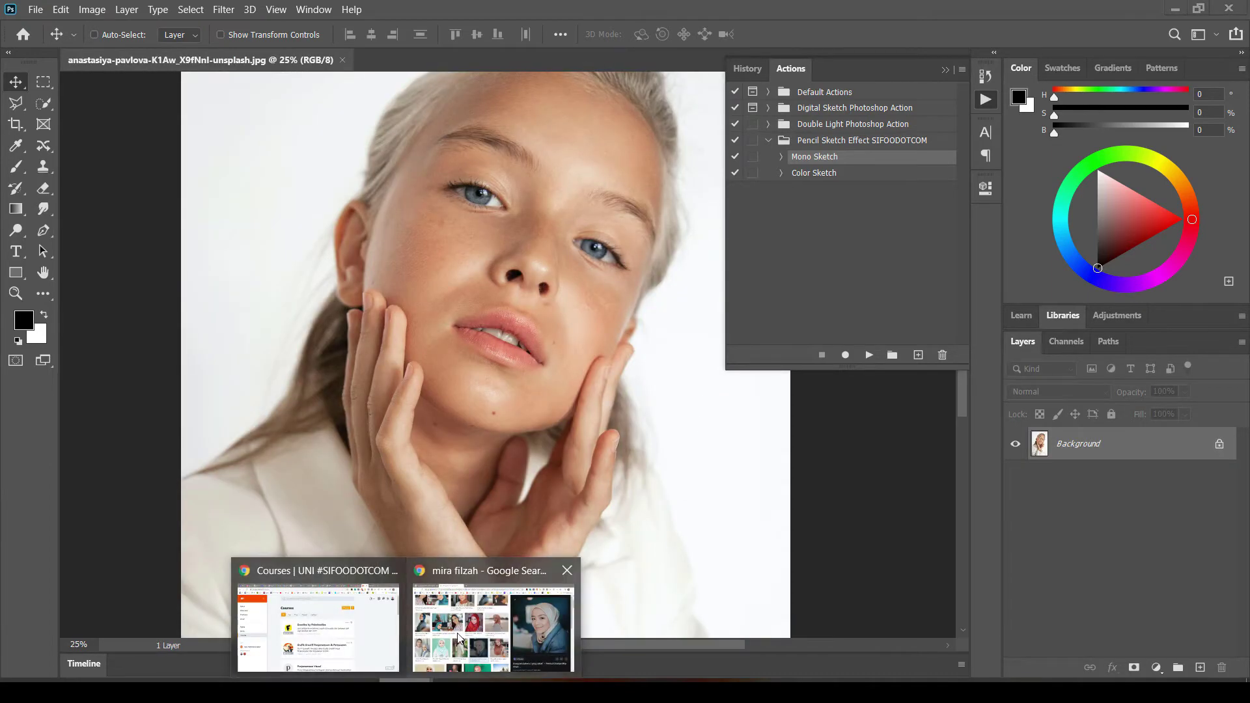
pyautogui.click(562, 570)
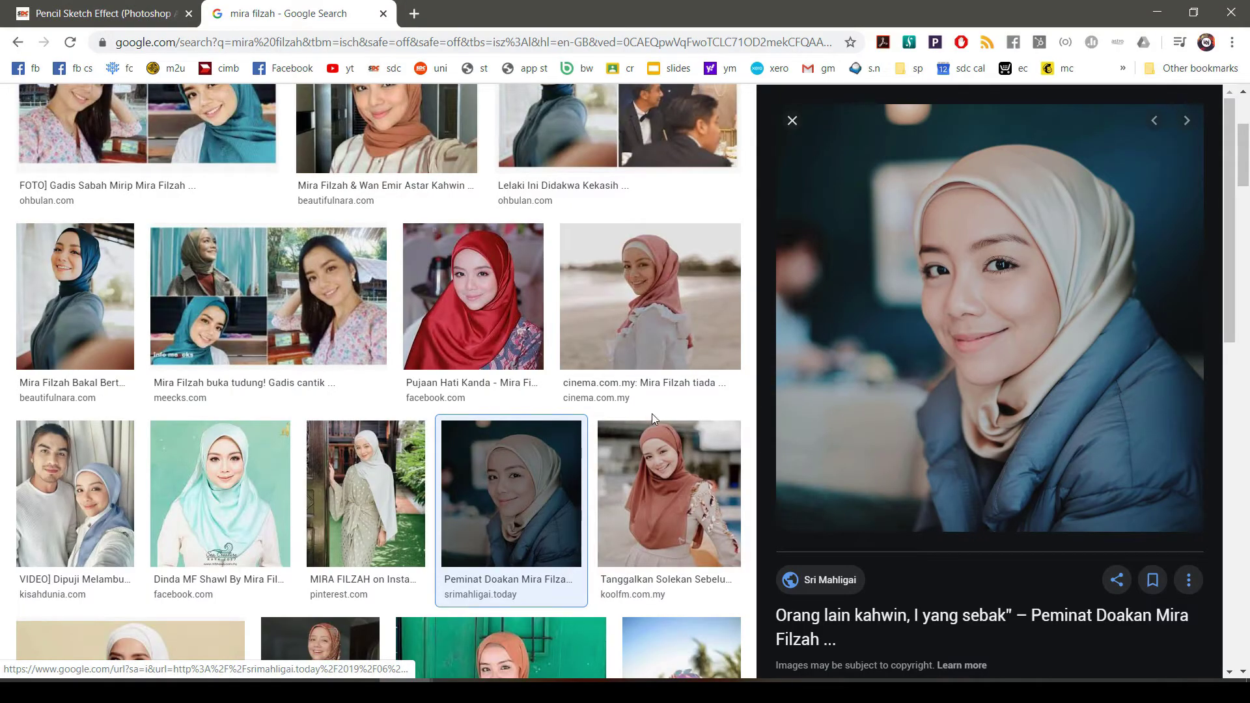
pyautogui.scroll(-4, 699, 459)
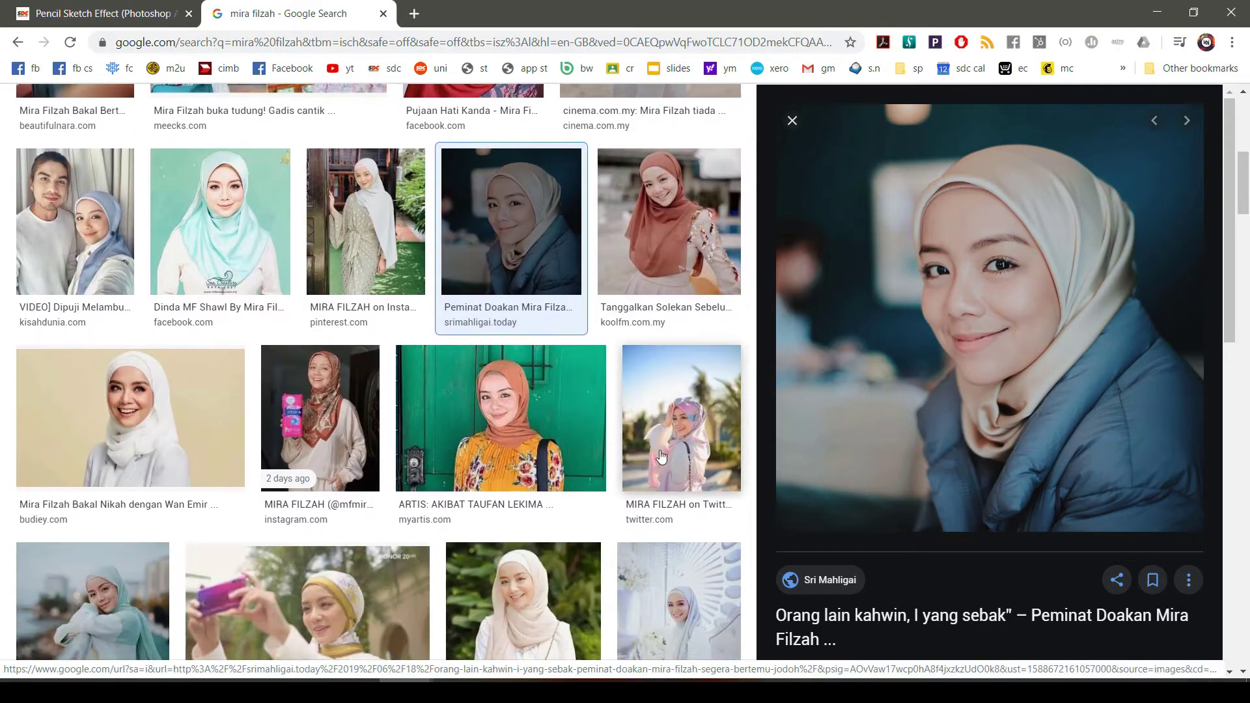
pyautogui.scroll(-3, 775, 470)
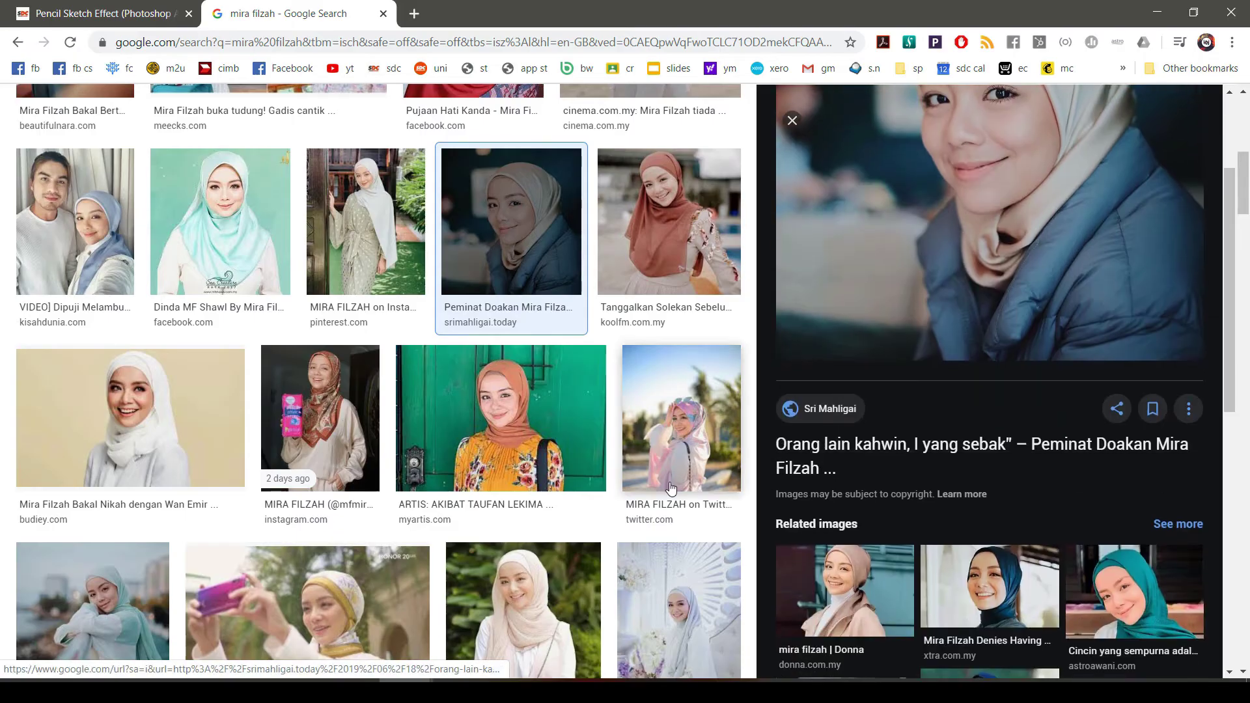
pyautogui.scroll(-2, 533, 442)
pyautogui.scroll(-7, 534, 443)
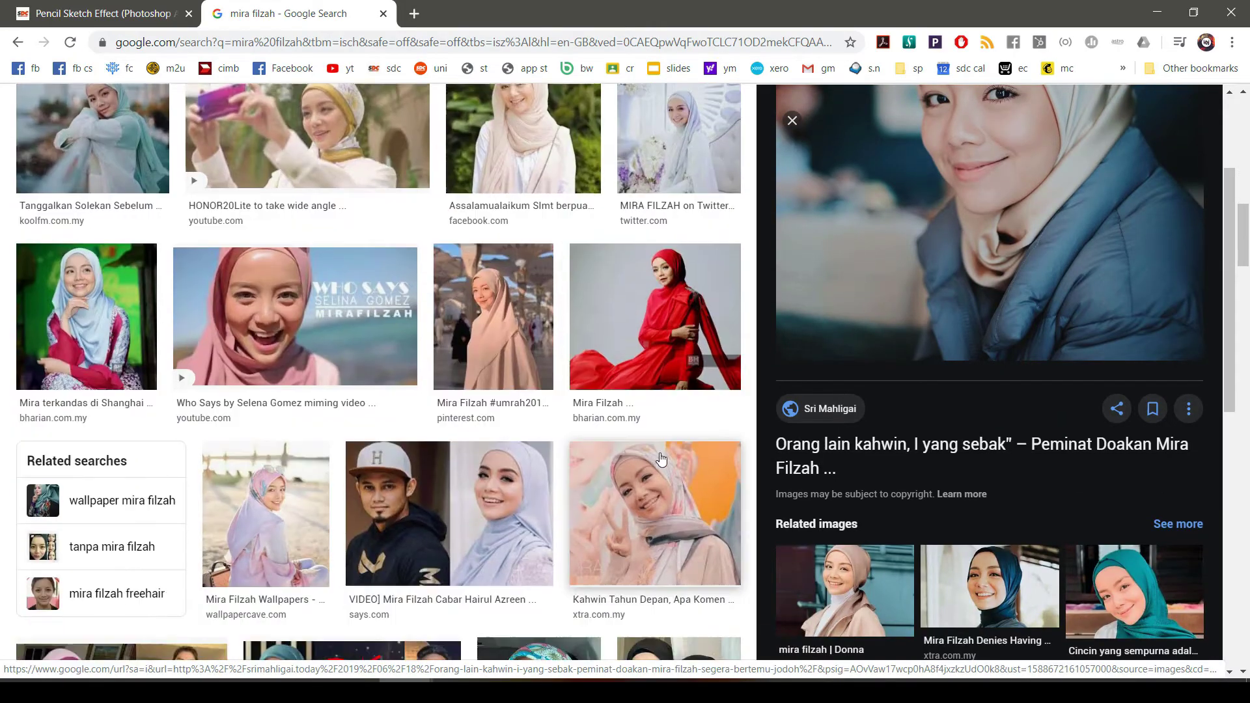
pyautogui.scroll(-2, 657, 458)
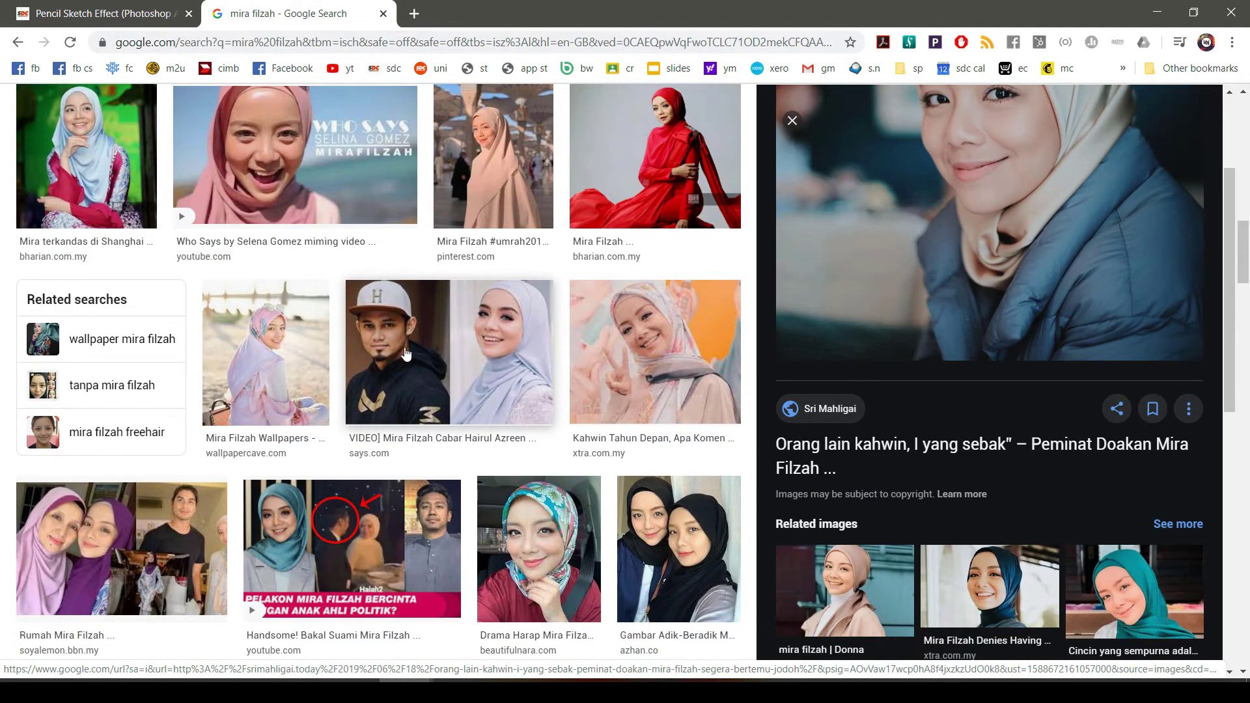
pyautogui.scroll(-9, 716, 352)
pyautogui.click(716, 351)
pyautogui.scroll(-15, 716, 351)
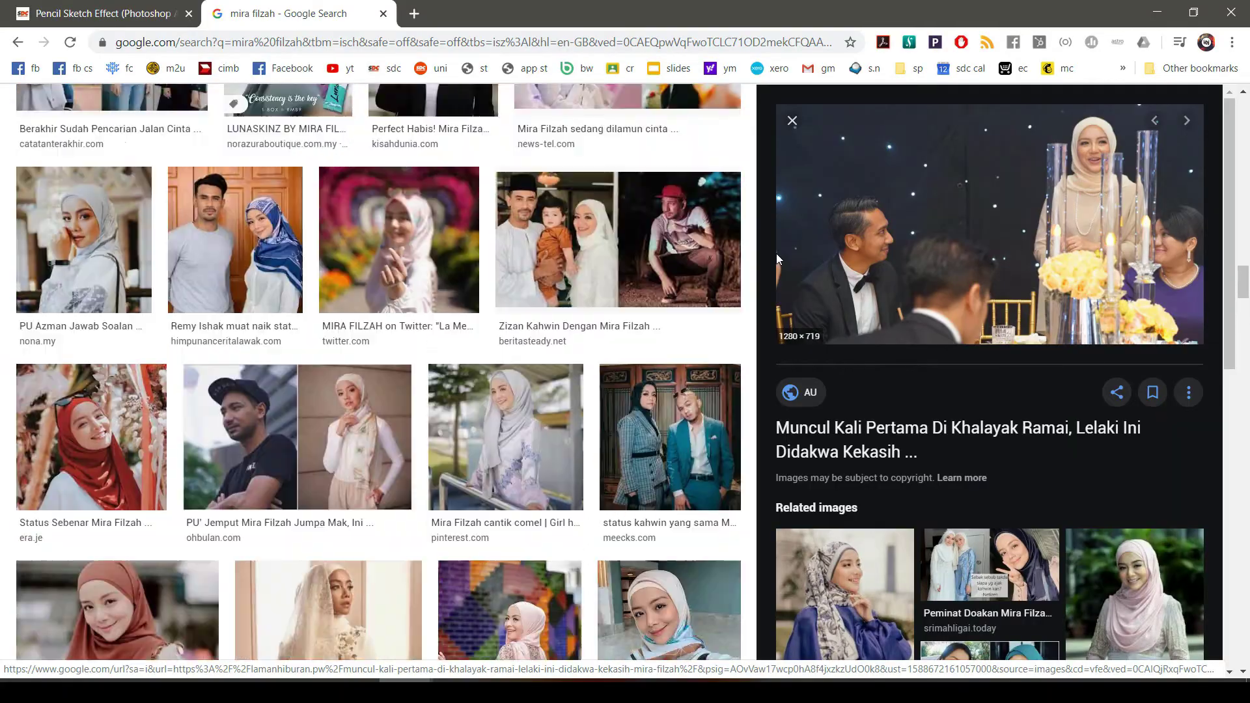
pyautogui.scroll(6, 737, 441)
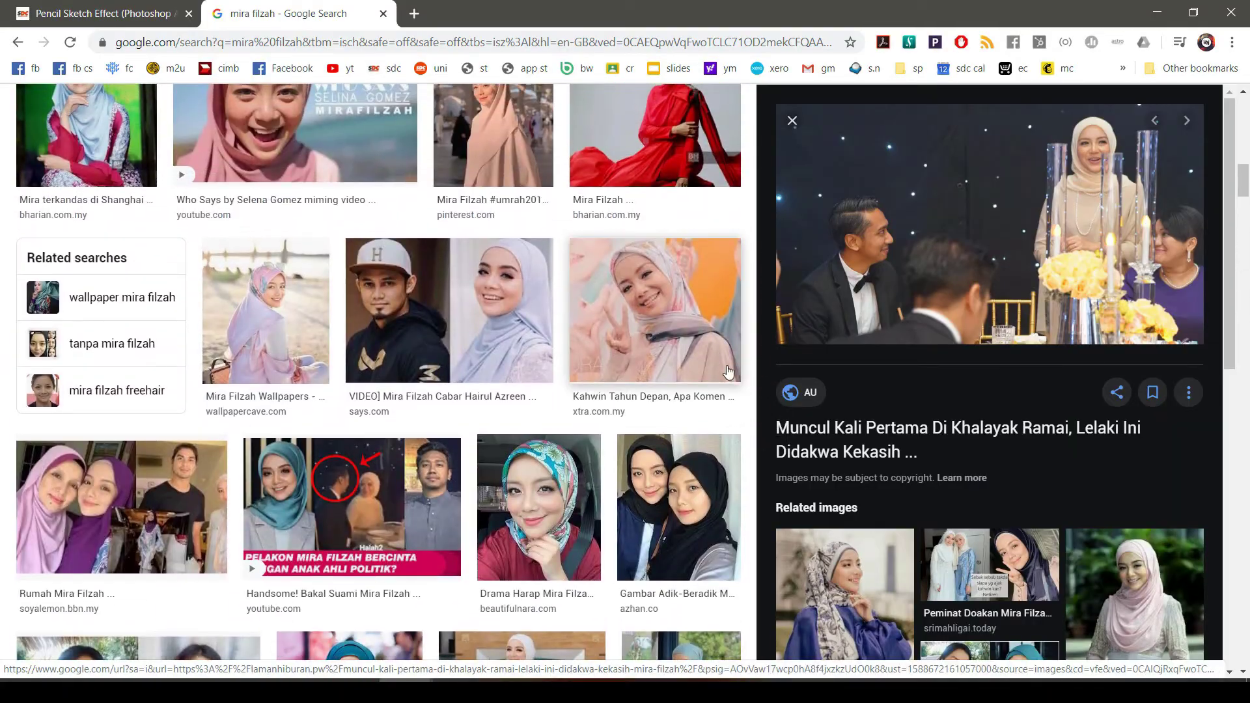
pyautogui.scroll(6, 716, 391)
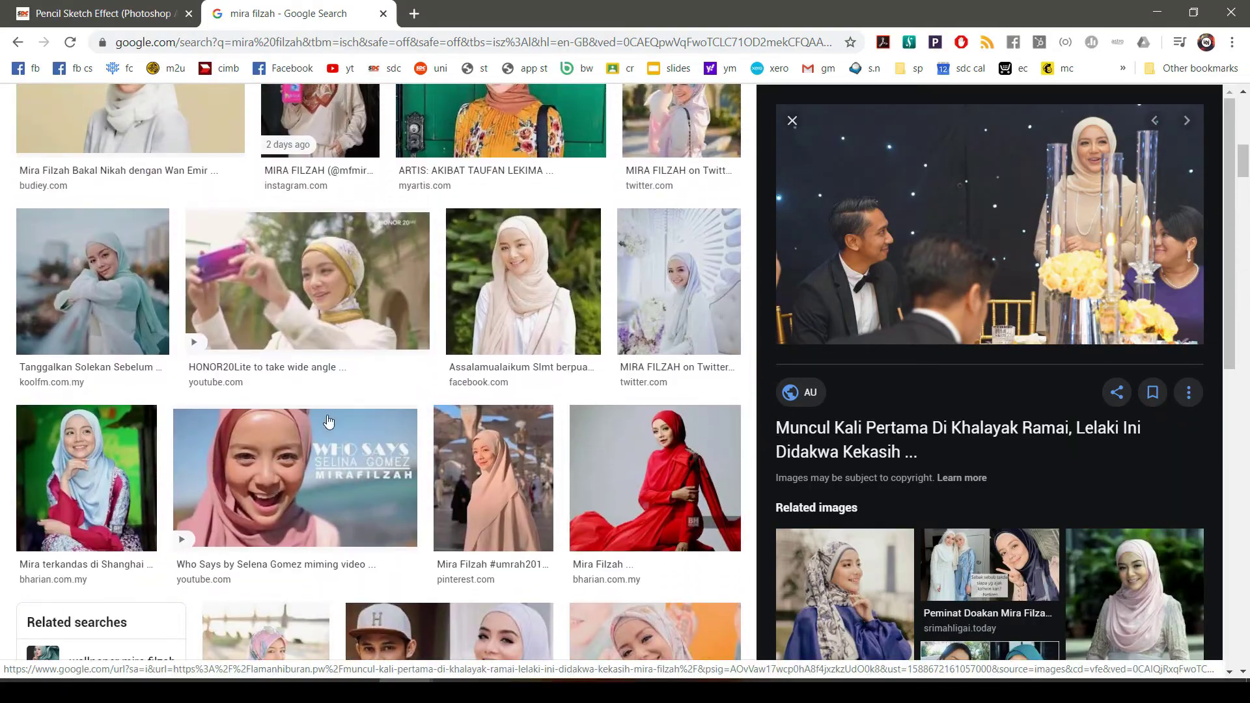
pyautogui.scroll(1, 274, 417)
# Step: Copy the portrait with the pale green headscarf from the koolfm.com.my result and switch back to Photoshop
pyautogui.click(91, 332)
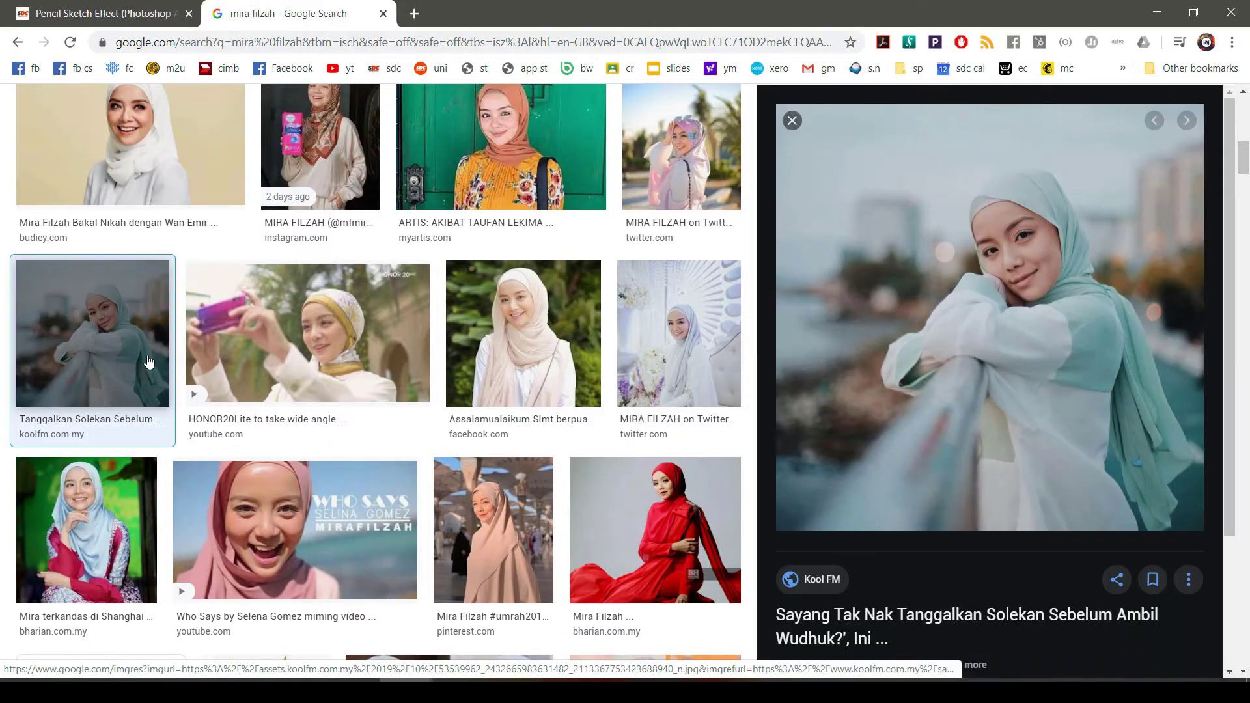
pyautogui.rightClick(875, 331)
pyautogui.click(954, 517)
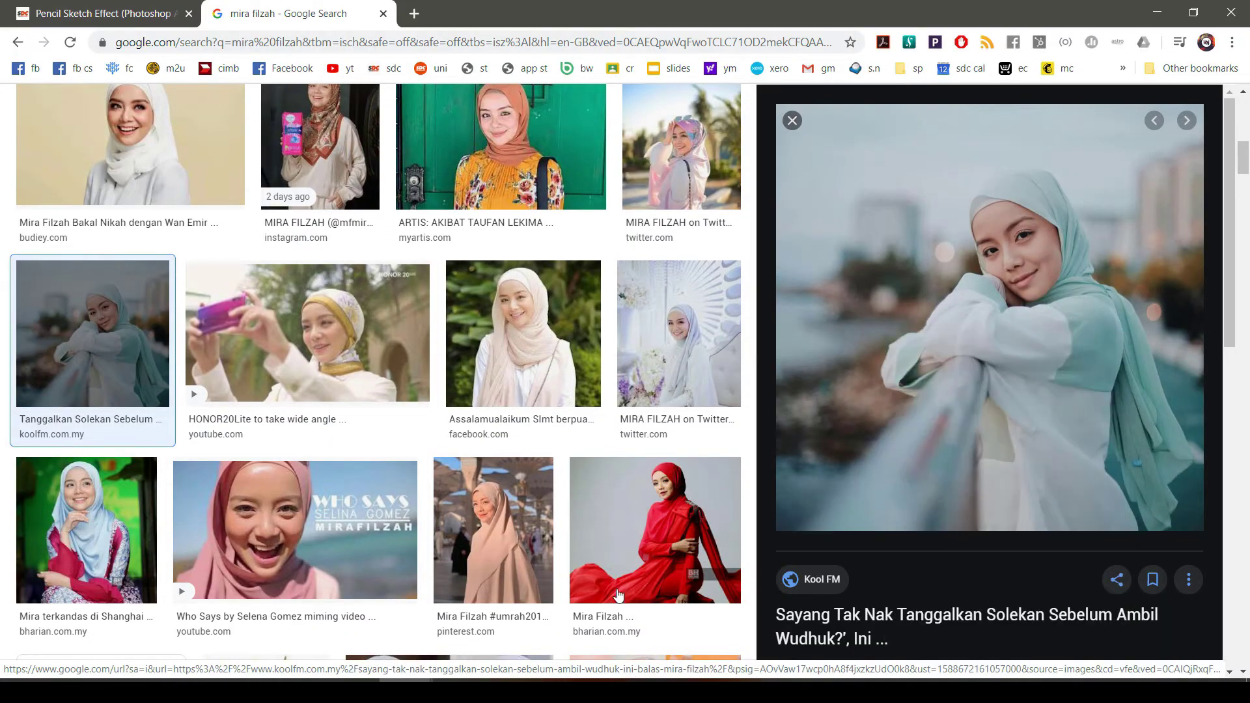
pyautogui.hotkey('alt', 'Tab')
# Step: Create a white 1080 × 1079 px document, paste and merge the copied portrait into the background, and run the Mono Sketch action
pyautogui.hotkey('ctrl', 'n')
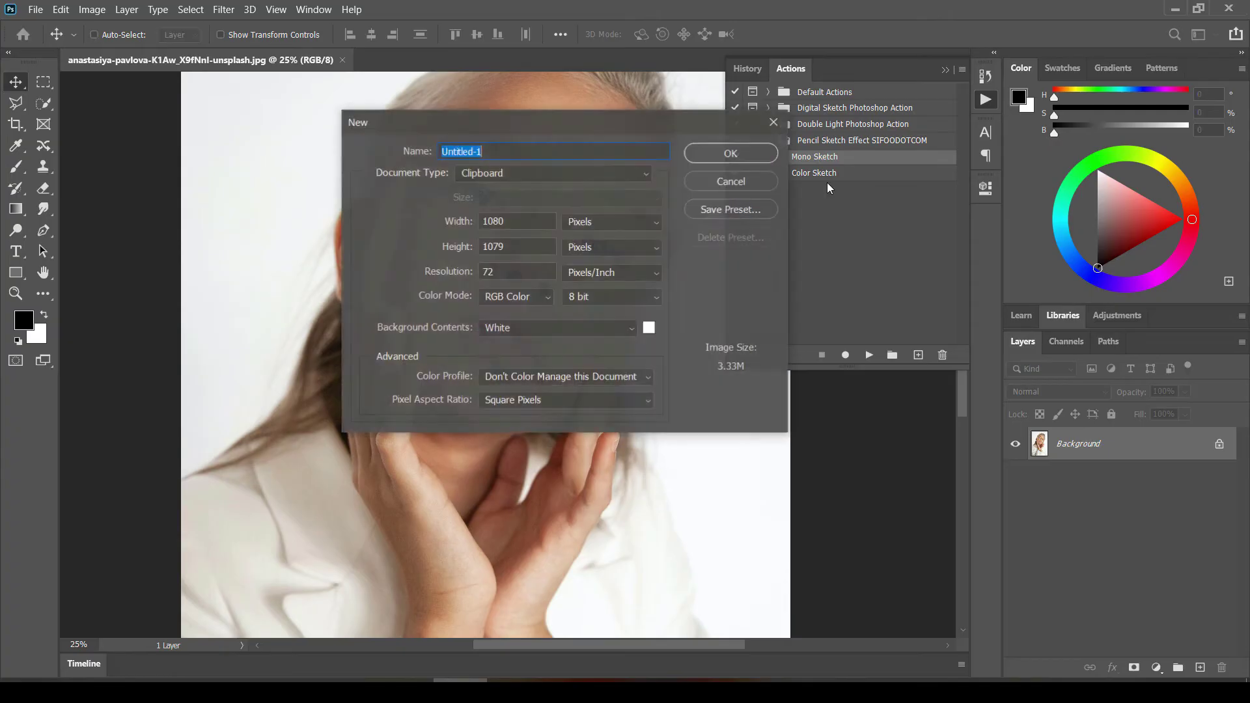
pyautogui.click(731, 153)
pyautogui.hotkey('ctrl', 'v')
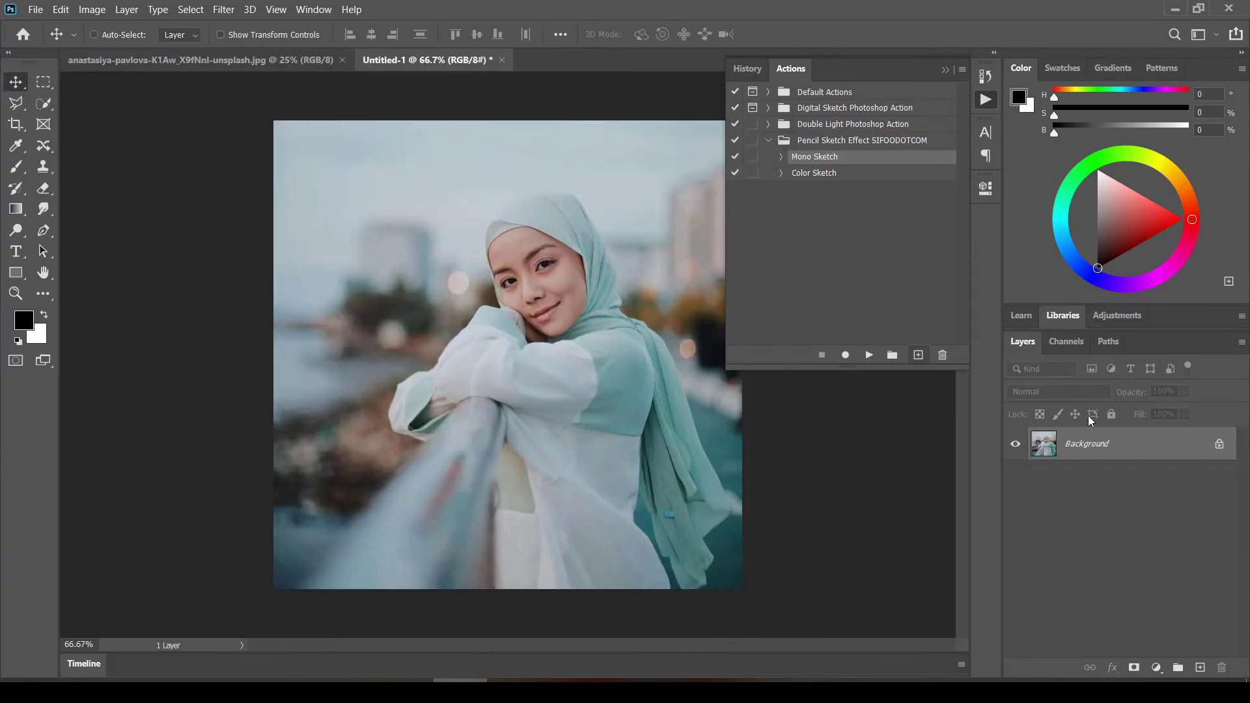
pyautogui.click(868, 355)
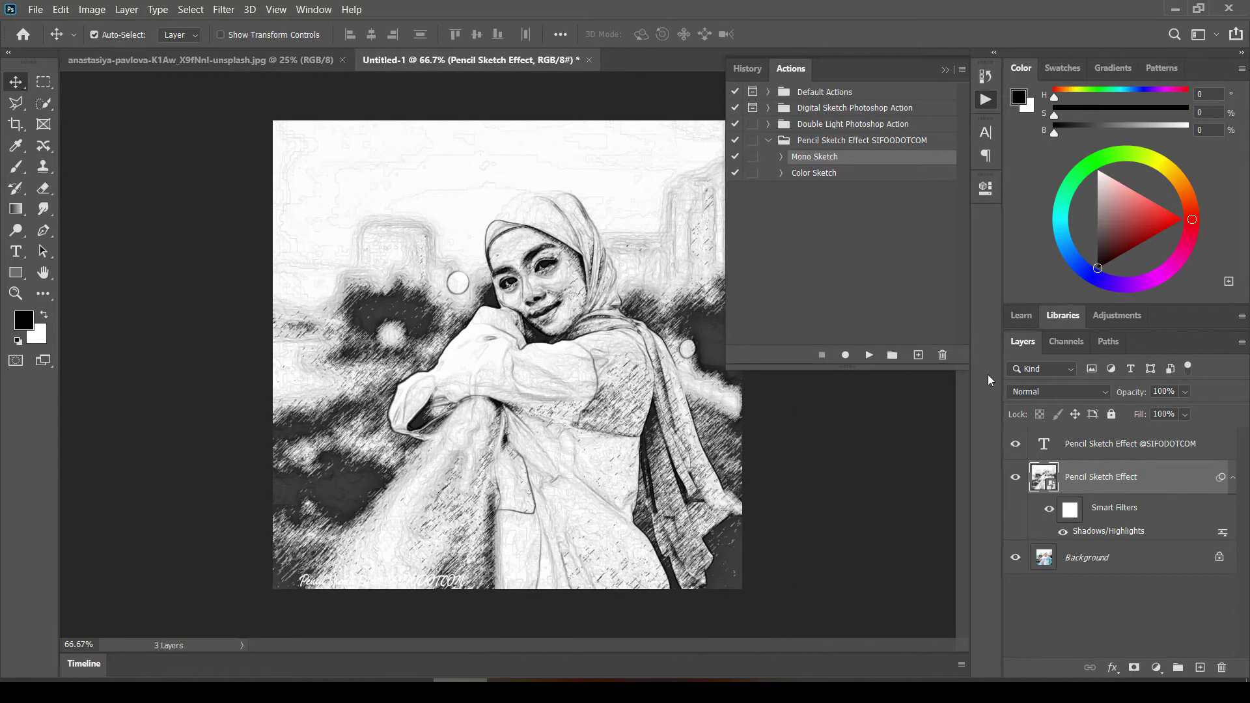
# Step: Close the untitled sketch without saving and preview white-notebook-and-blue-pencil-1001851.jpg from the Pencil_Sketch_Effect_SIFOODOTCOM folder
pyautogui.hotkey('ctrl', 'w')
pyautogui.click(651, 271)
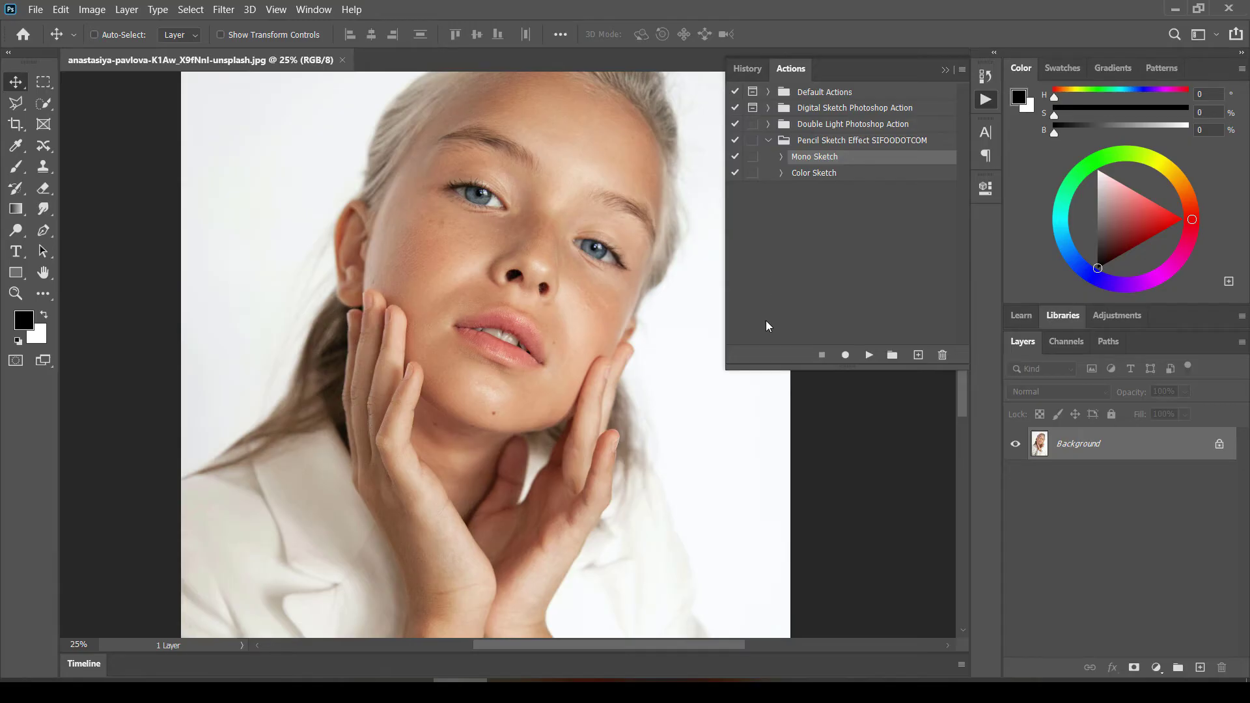
pyautogui.moveTo(243, 689)
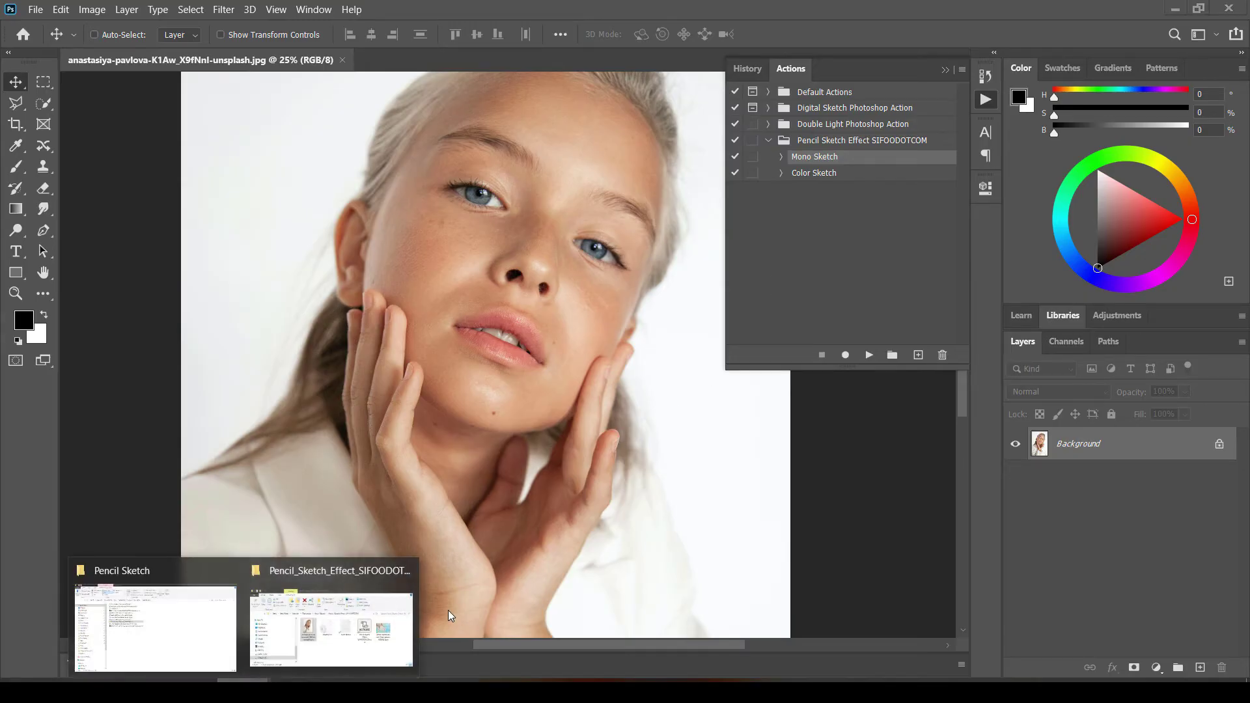
pyautogui.click(386, 592)
pyautogui.click(963, 418)
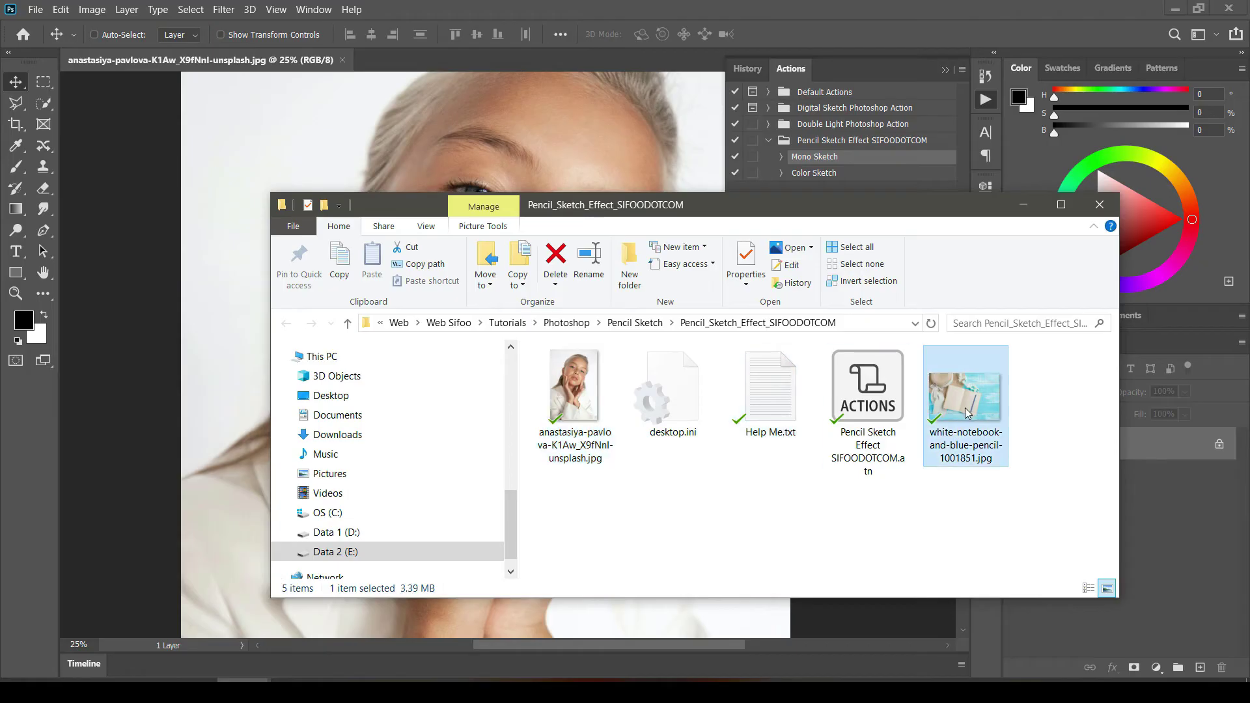
pyautogui.doubleClick(966, 401)
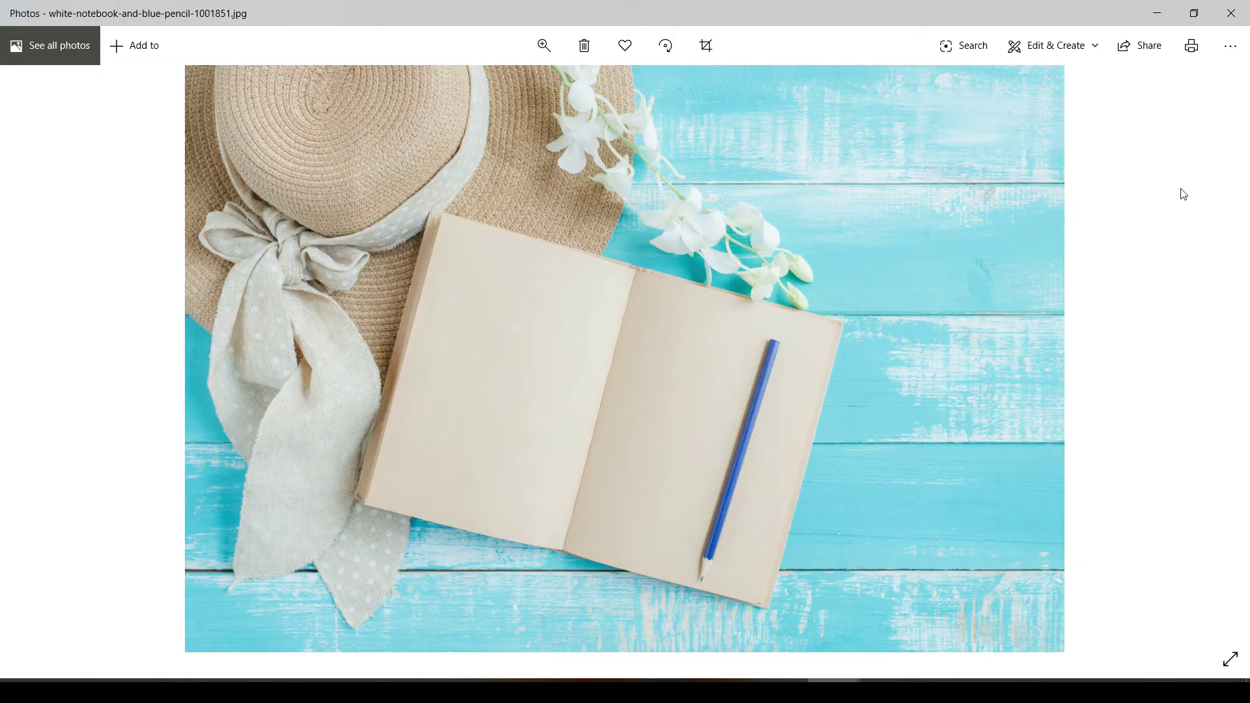
pyautogui.click(1230, 13)
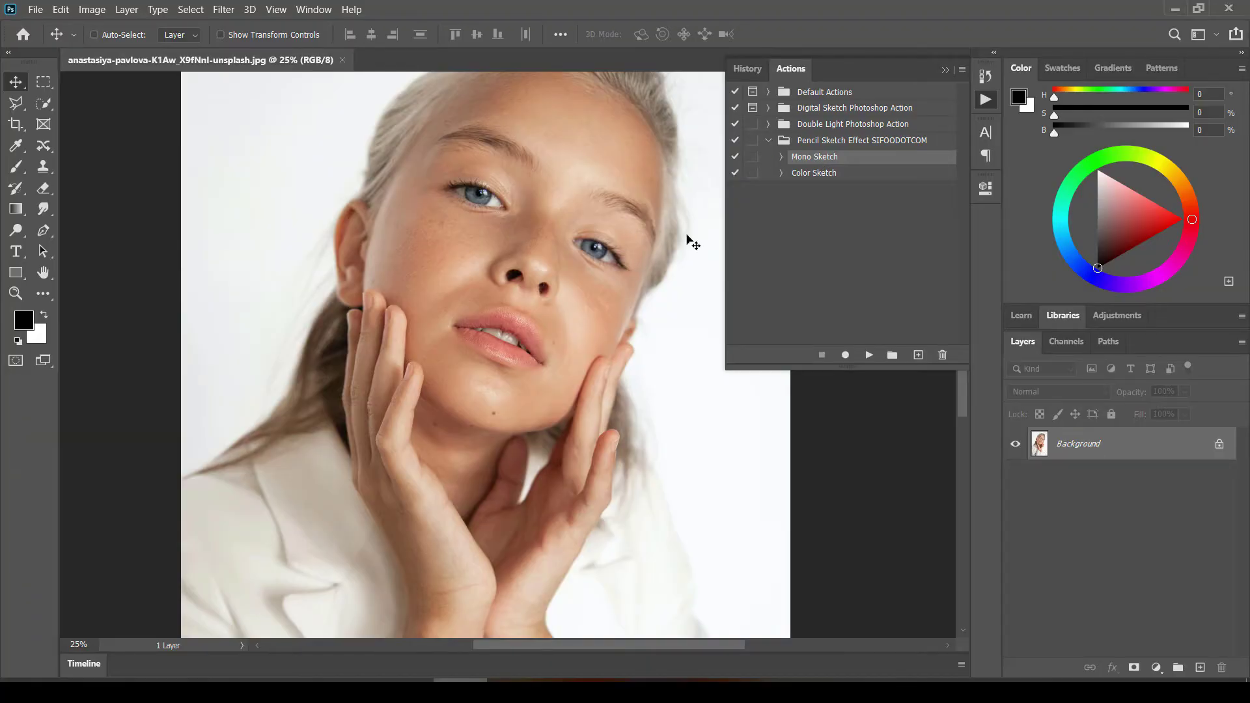
# Step: Run the Mono Sketch action on the blonde portrait and open white-notebook-and-blue-pencil-1001851.jpg as a separate document in Photoshop
pyautogui.click(869, 355)
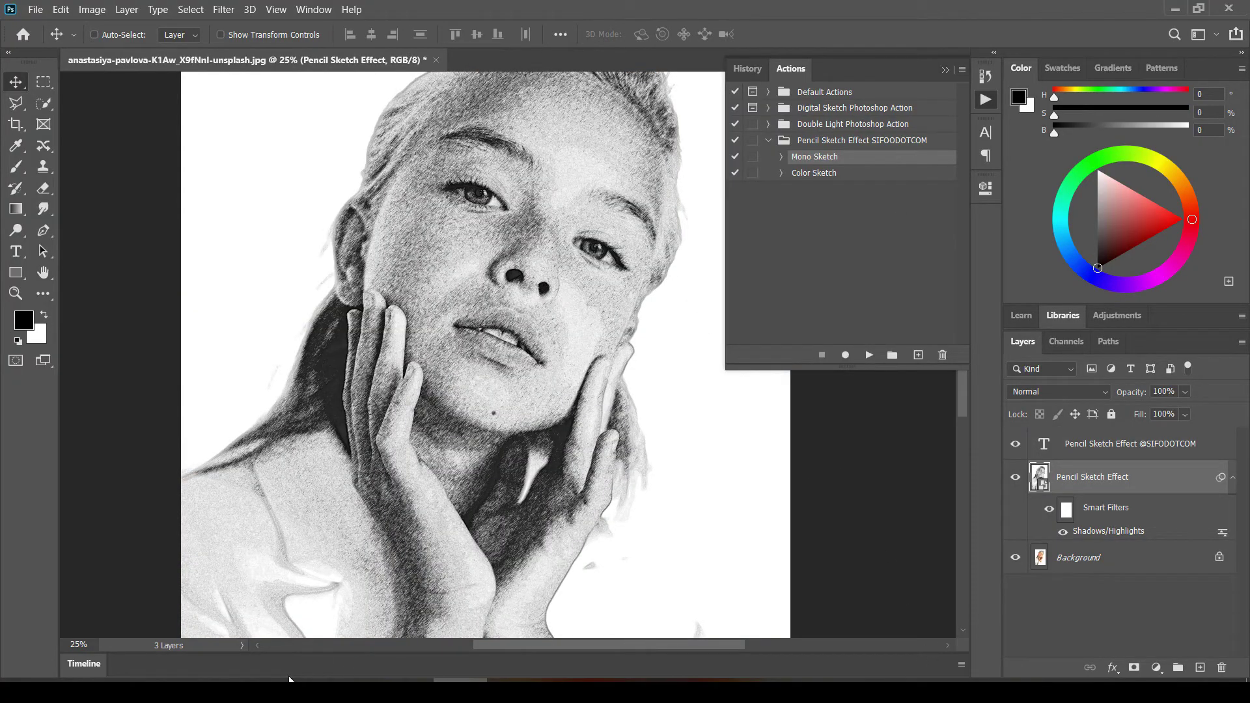
pyautogui.moveTo(241, 692)
pyautogui.click(316, 625)
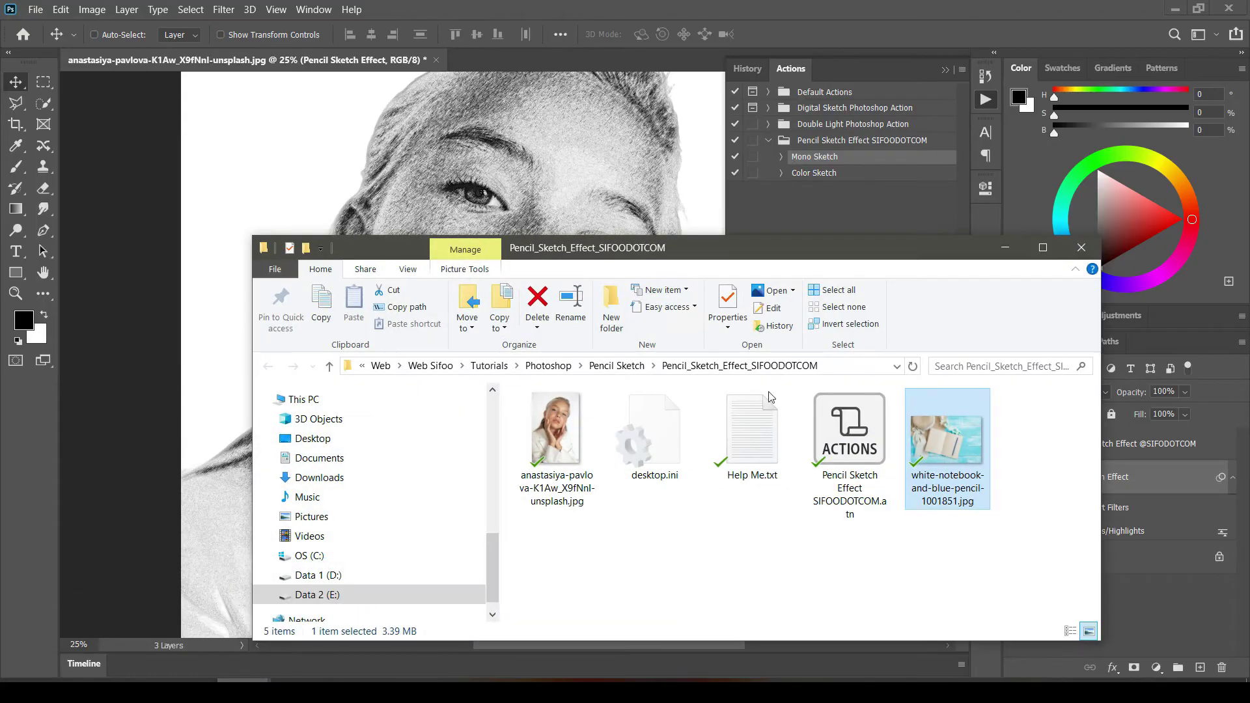
pyautogui.moveTo(932, 455)
pyautogui.mouseDown()
pyautogui.moveTo(651, 163)
pyautogui.moveTo(575, 52)
pyautogui.mouseUp()
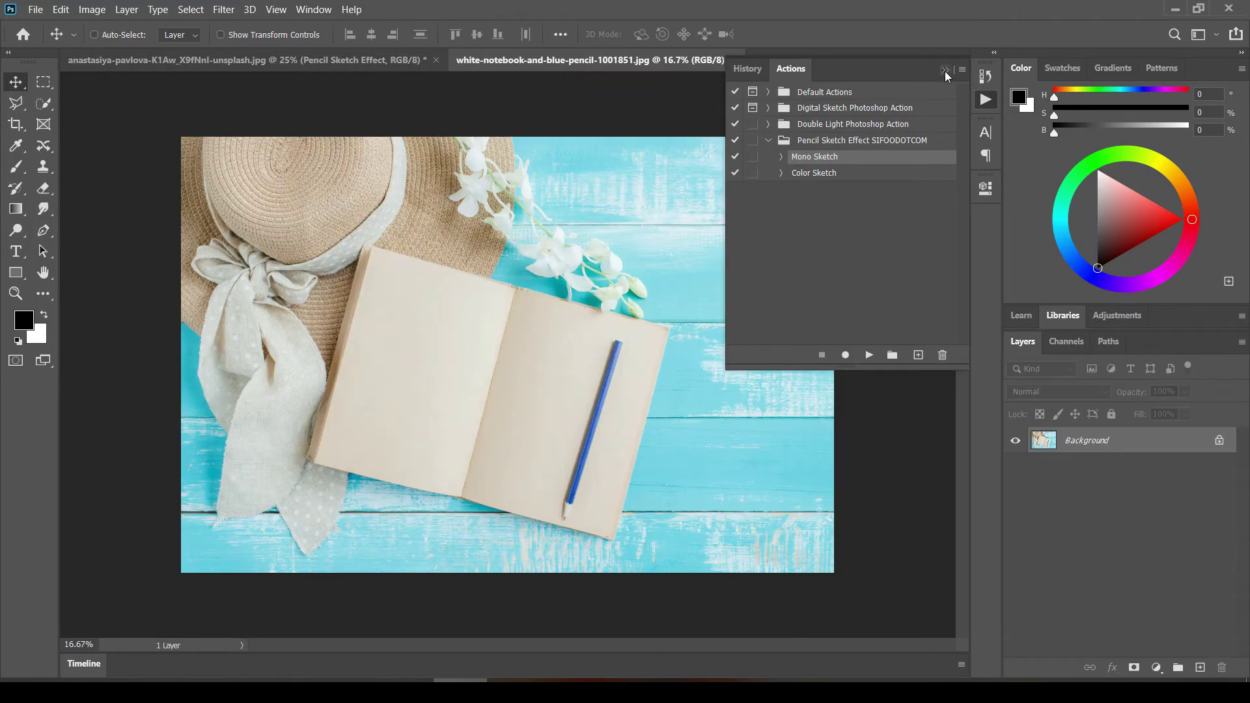
pyautogui.click(944, 70)
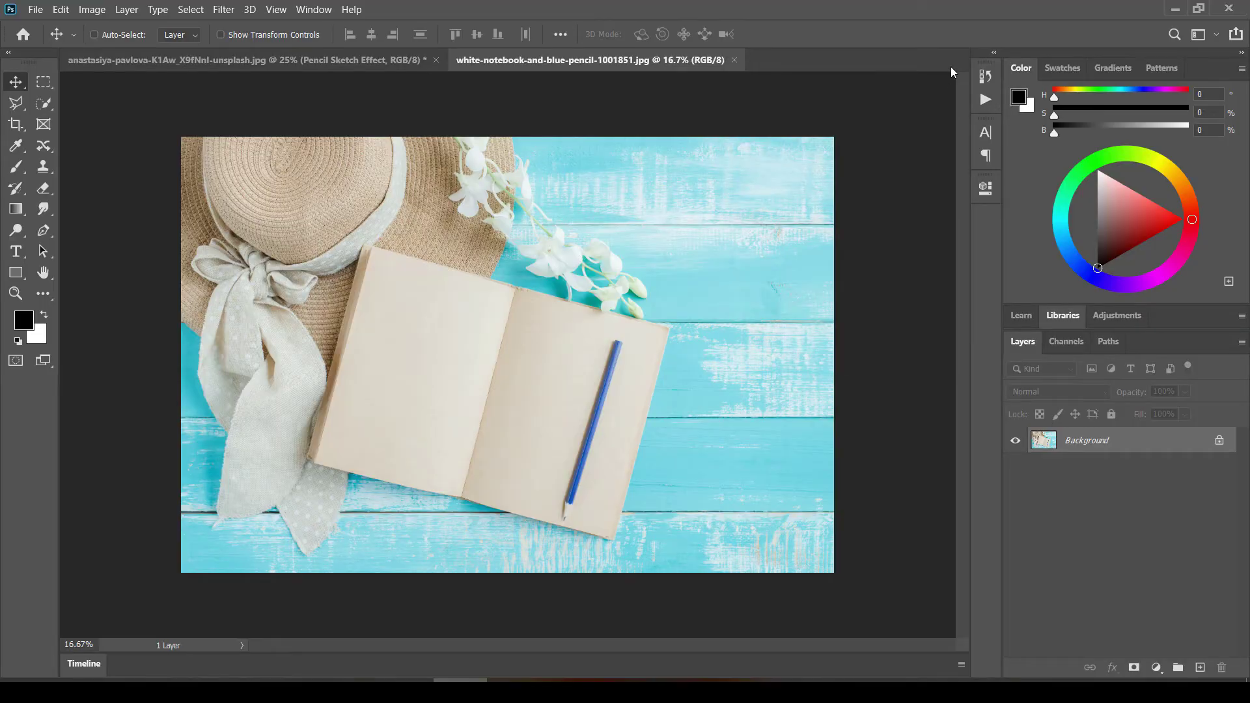
# Step: Copy the portrait's Pencil Sketch Effect layer into the notebook document and place it over the open notebook
pyautogui.click(355, 62)
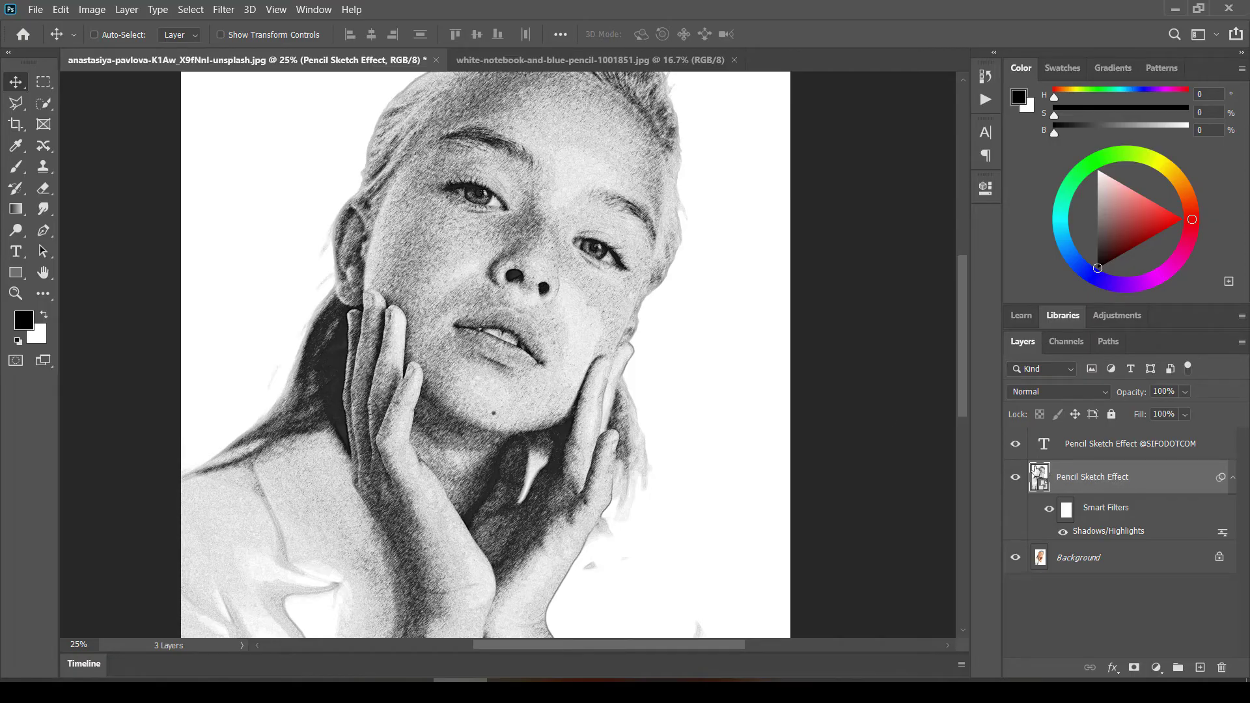
pyautogui.moveTo(570, 302)
pyautogui.mouseDown()
pyautogui.moveTo(540, 329)
pyautogui.moveTo(566, 26)
pyautogui.moveTo(566, 63)
pyautogui.moveTo(454, 319)
pyautogui.mouseUp()
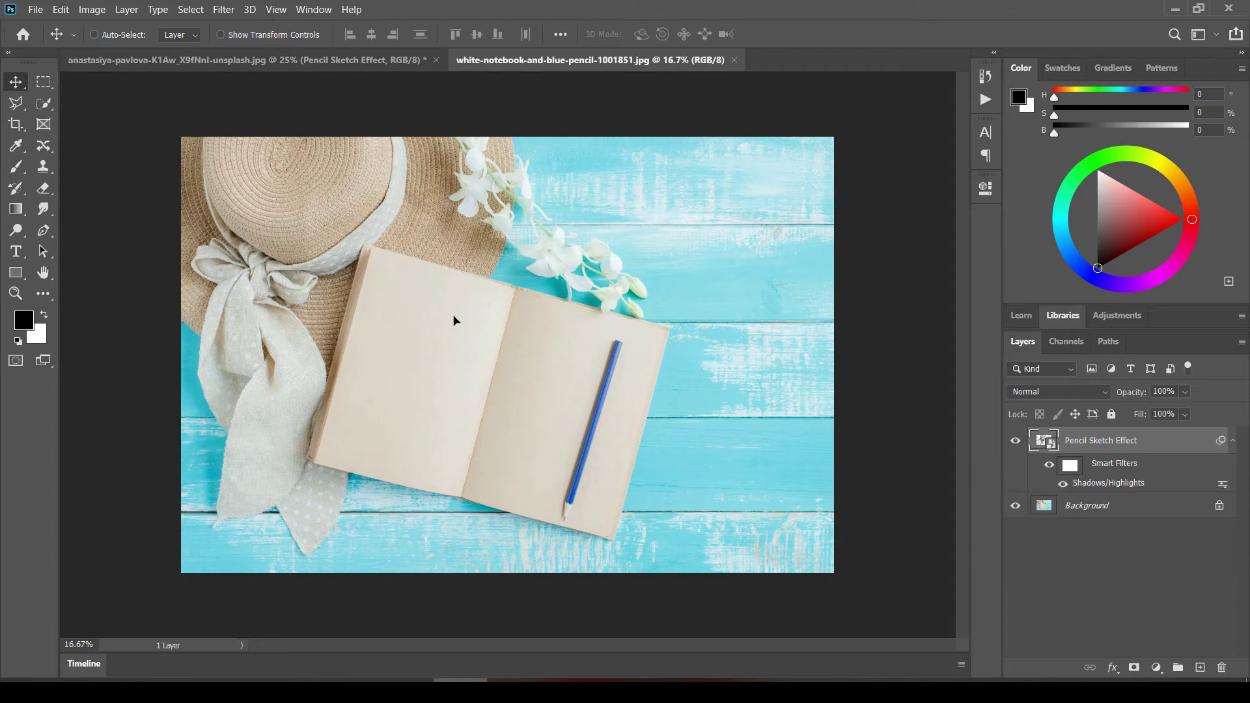
pyautogui.moveTo(512, 285)
pyautogui.mouseDown()
pyautogui.moveTo(479, 384)
pyautogui.moveTo(512, 306)
pyautogui.moveTo(512, 319)
pyautogui.moveTo(594, 280)
pyautogui.moveTo(627, 293)
pyautogui.mouseUp()
pyautogui.hotkey('ctrl', 't')
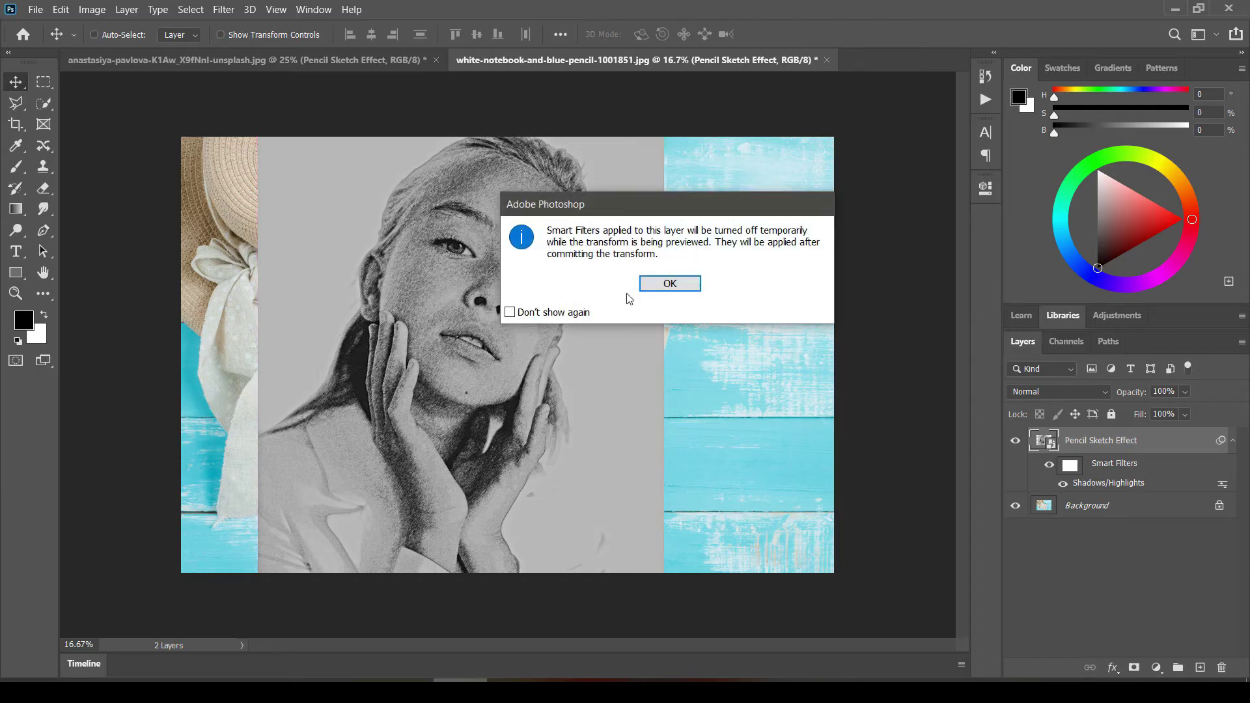
pyautogui.click(671, 284)
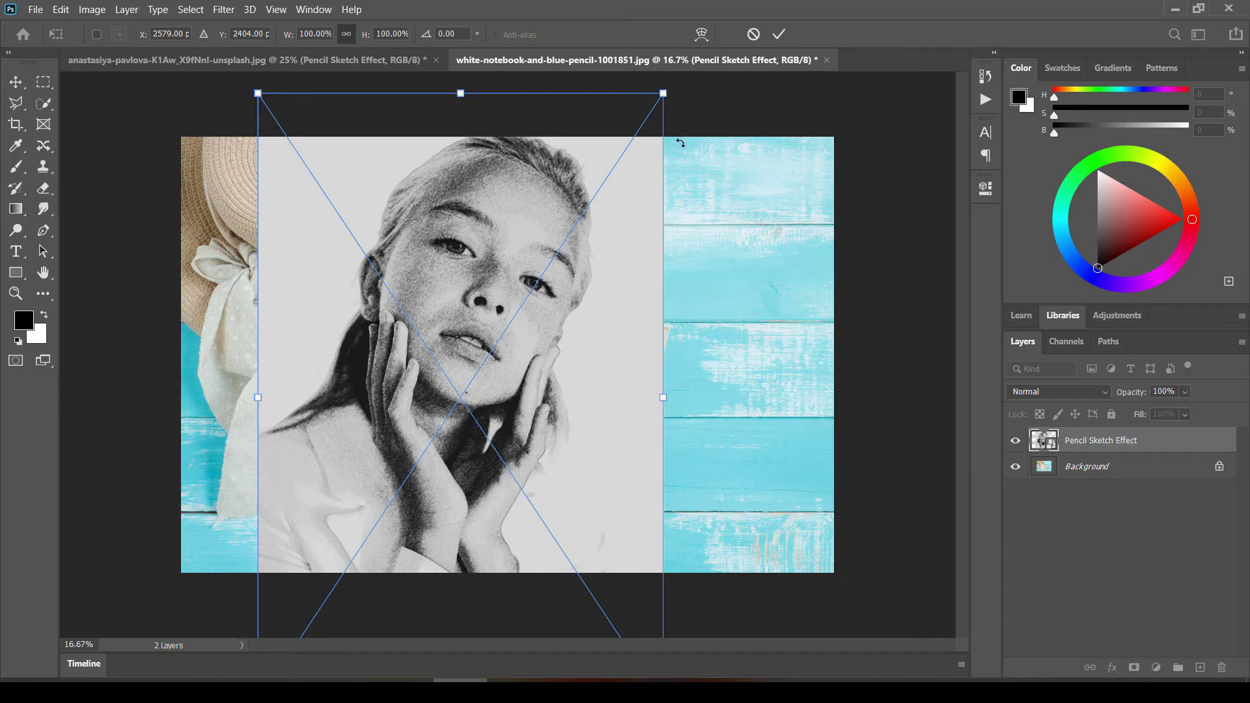
pyautogui.press('Return')
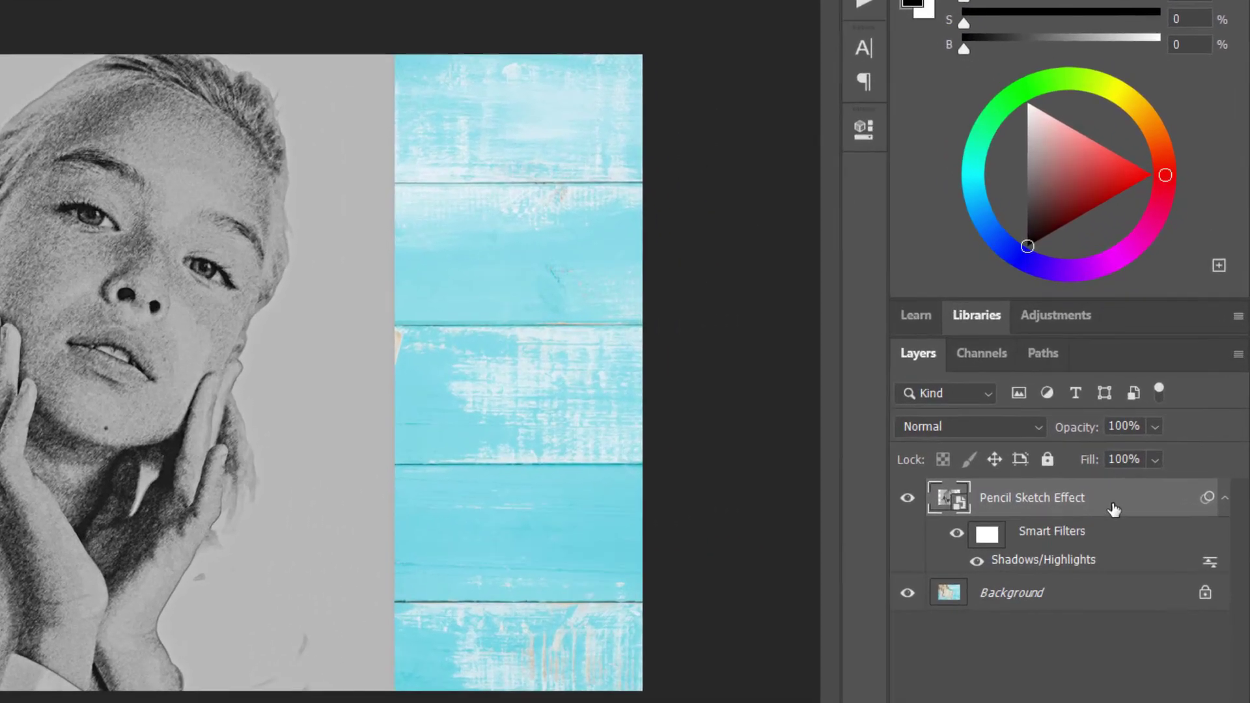
# Step: Convert the Pencil Sketch Effect layer to a Smart Object and reposition the portrait over the notebook photo
pyautogui.rightClick(1161, 446)
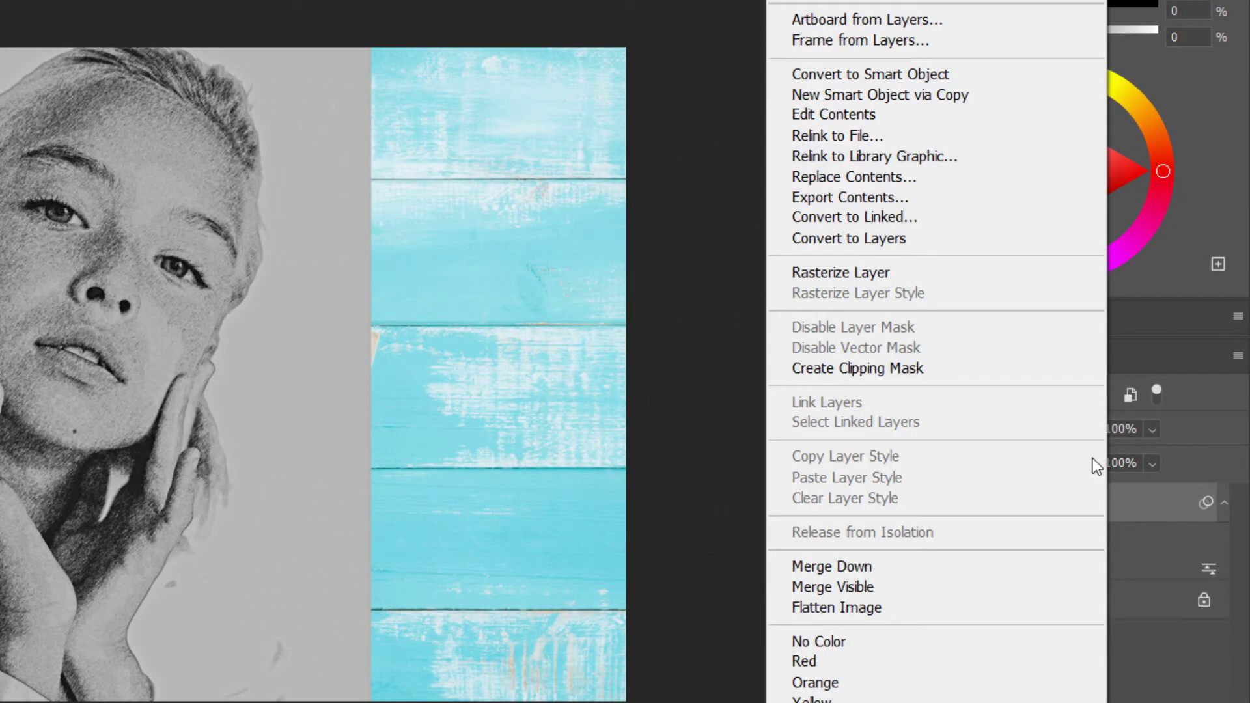
pyautogui.click(928, 72)
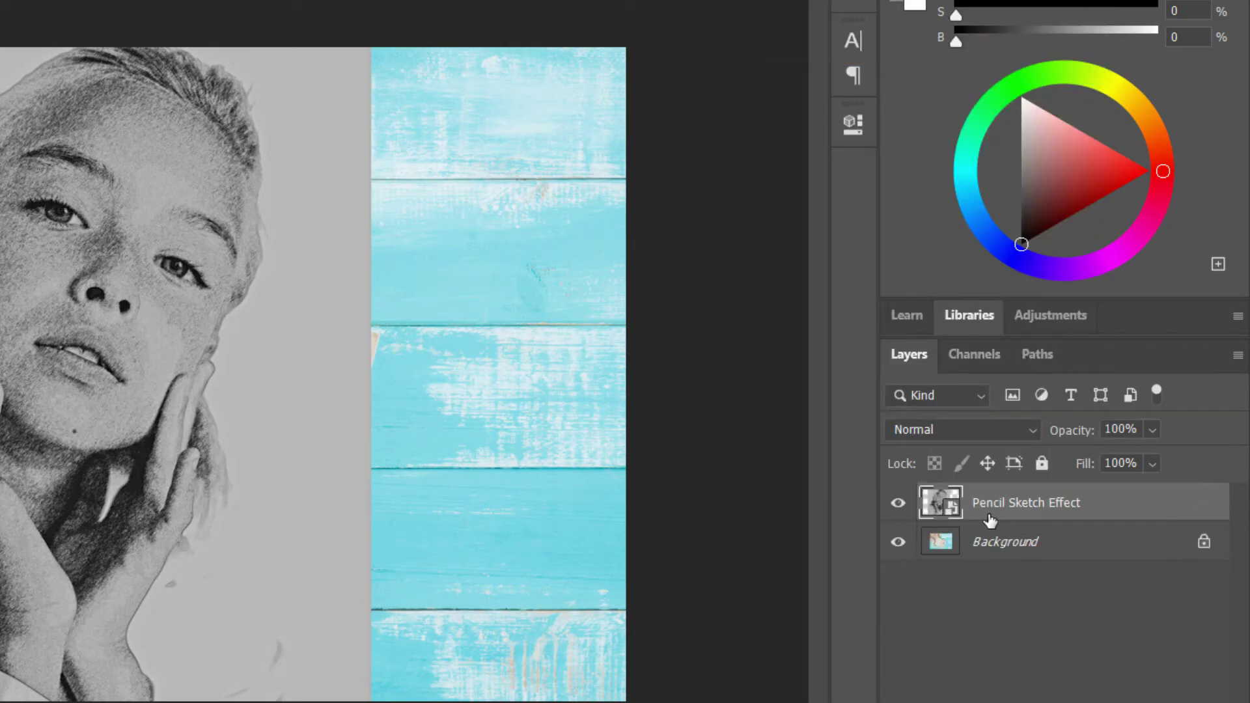
pyautogui.moveTo(210, 319)
pyautogui.mouseDown()
pyautogui.moveTo(333, 376)
pyautogui.moveTo(303, 341)
pyautogui.mouseUp()
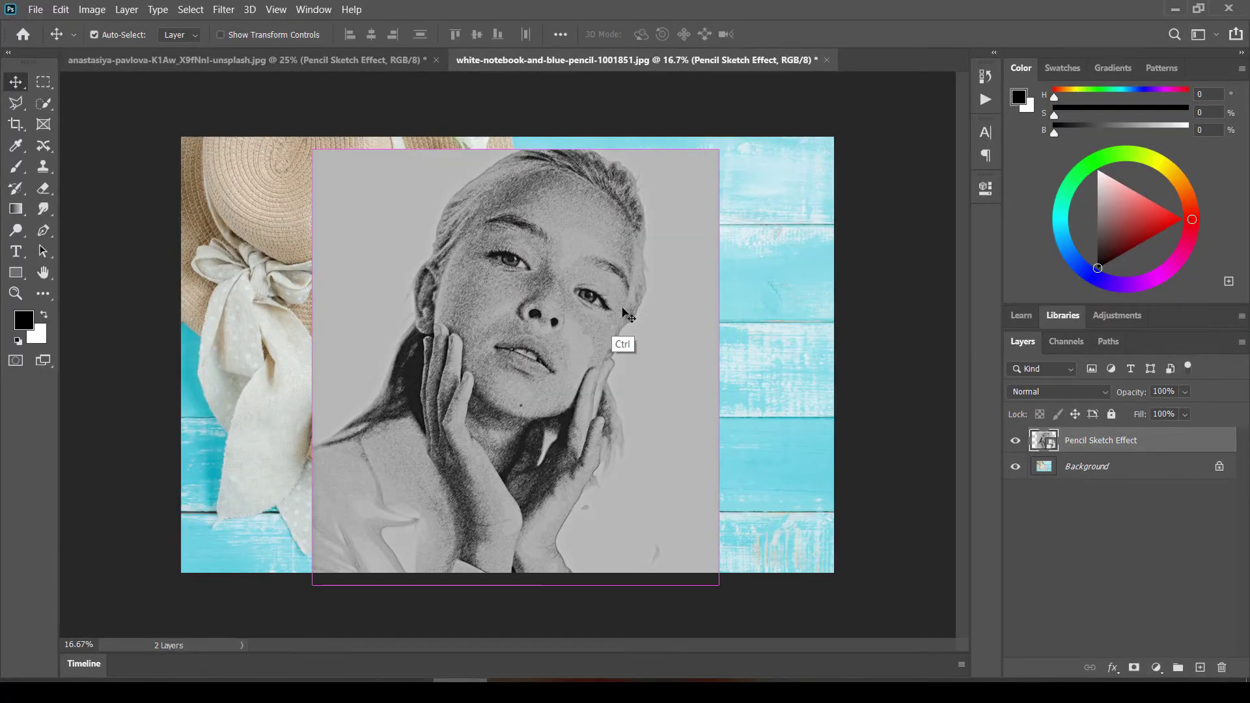
# Step: Scale the sketch to about 55%, rotate it about 14.3° to match the notebook's tilt, and place it over the portrait page
pyautogui.hotkey('ctrl', 't')
pyautogui.moveTo(887, 149); pyautogui.dragTo(592, 342)
pyautogui.moveTo(444, 404); pyautogui.dragTo(458, 300)
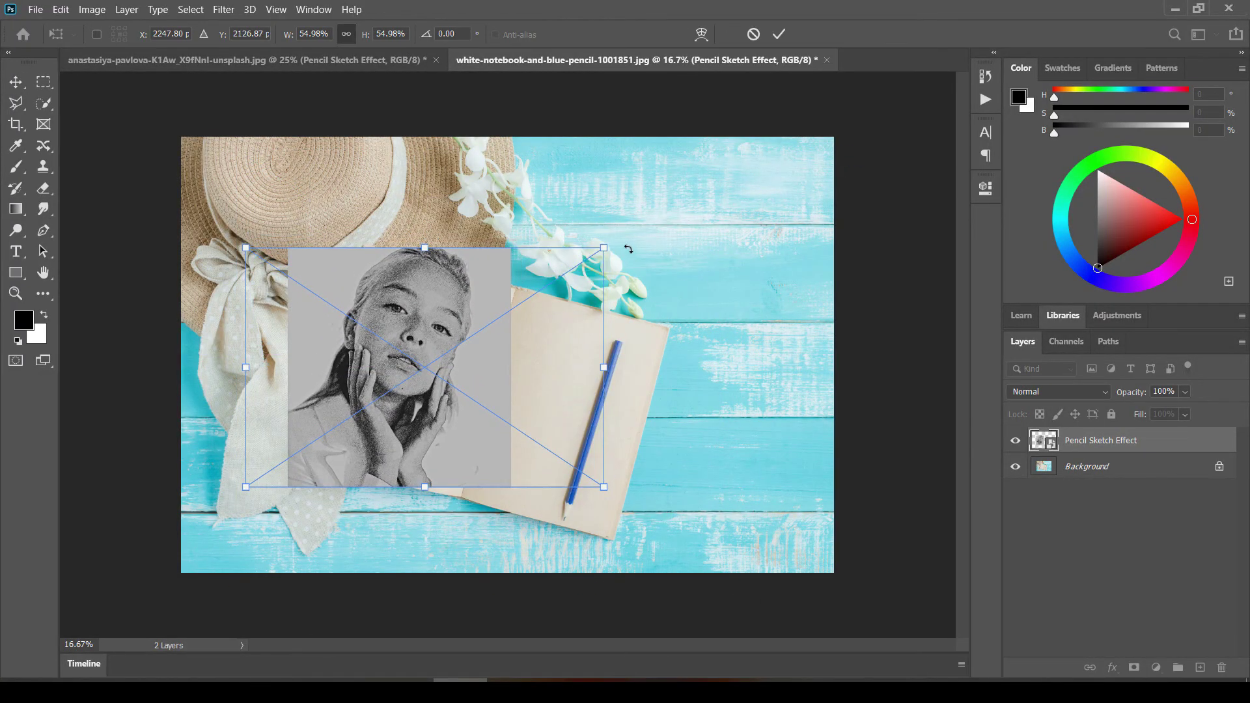
pyautogui.moveTo(628, 245); pyautogui.dragTo(677, 280)
pyautogui.moveTo(483, 339)
pyautogui.mouseDown()
pyautogui.moveTo(502, 314)
pyautogui.moveTo(491, 335)
pyautogui.mouseUp()
pyautogui.press('Return')
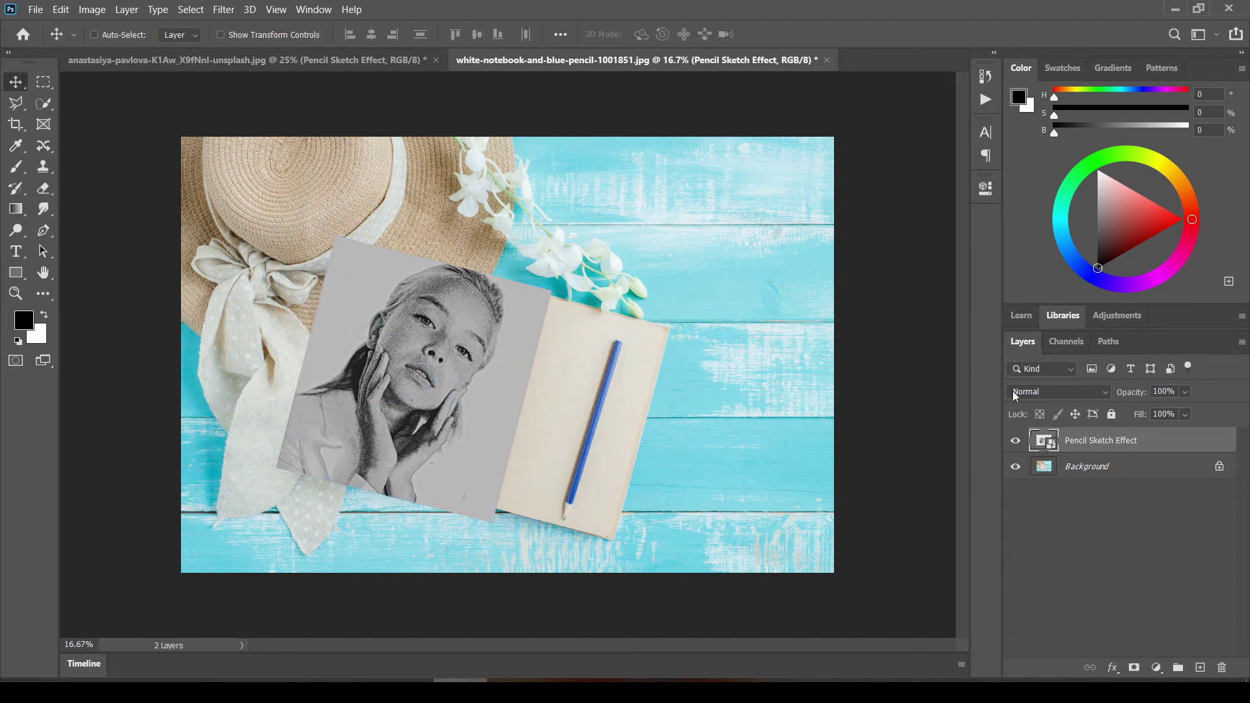
# Step: Set the Pencil Sketch Effect layer's blend mode to Multiply and shift the portrait slightly down and right over the notebook page
pyautogui.click(1052, 393)
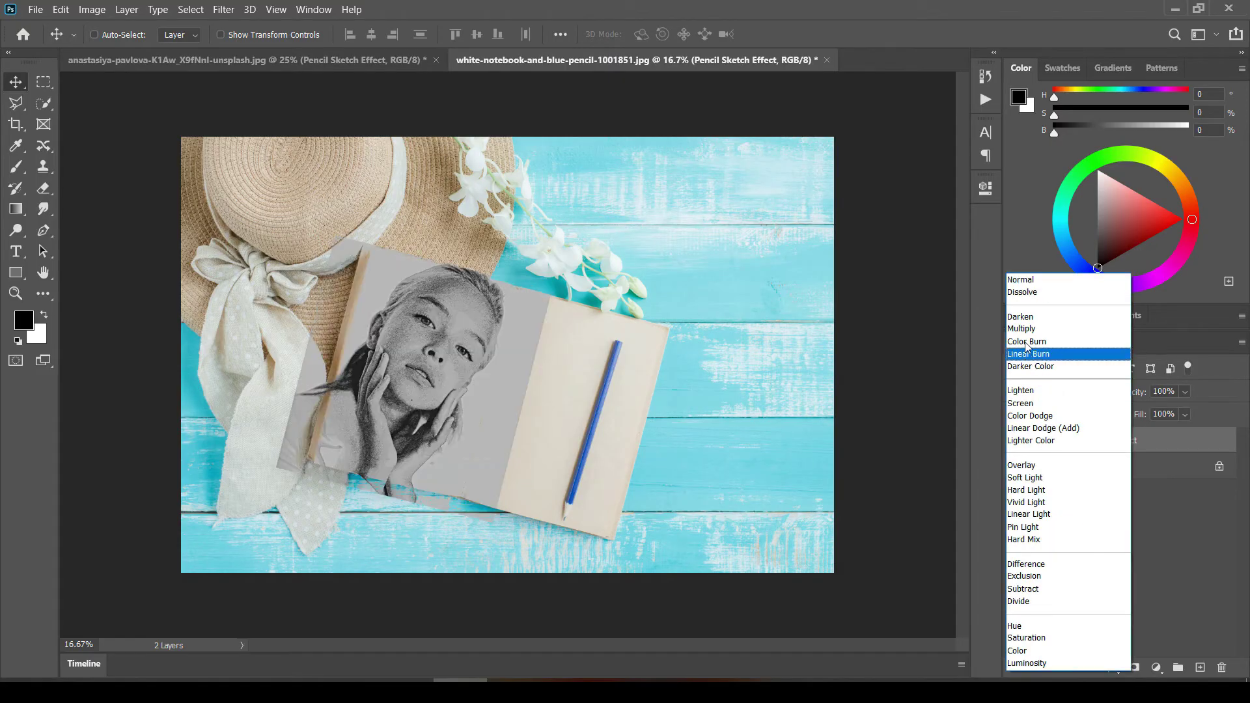
pyautogui.click(1026, 332)
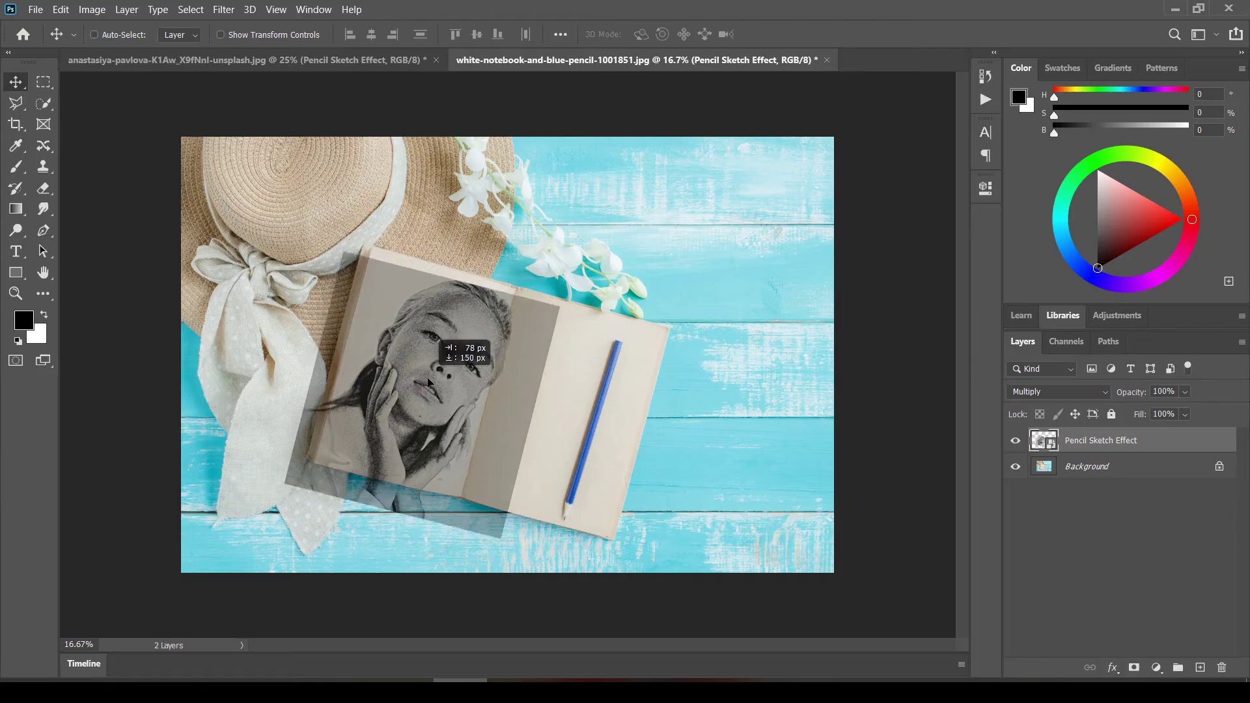
pyautogui.press('ctrl')
pyautogui.hotkey('ctrl', '+')
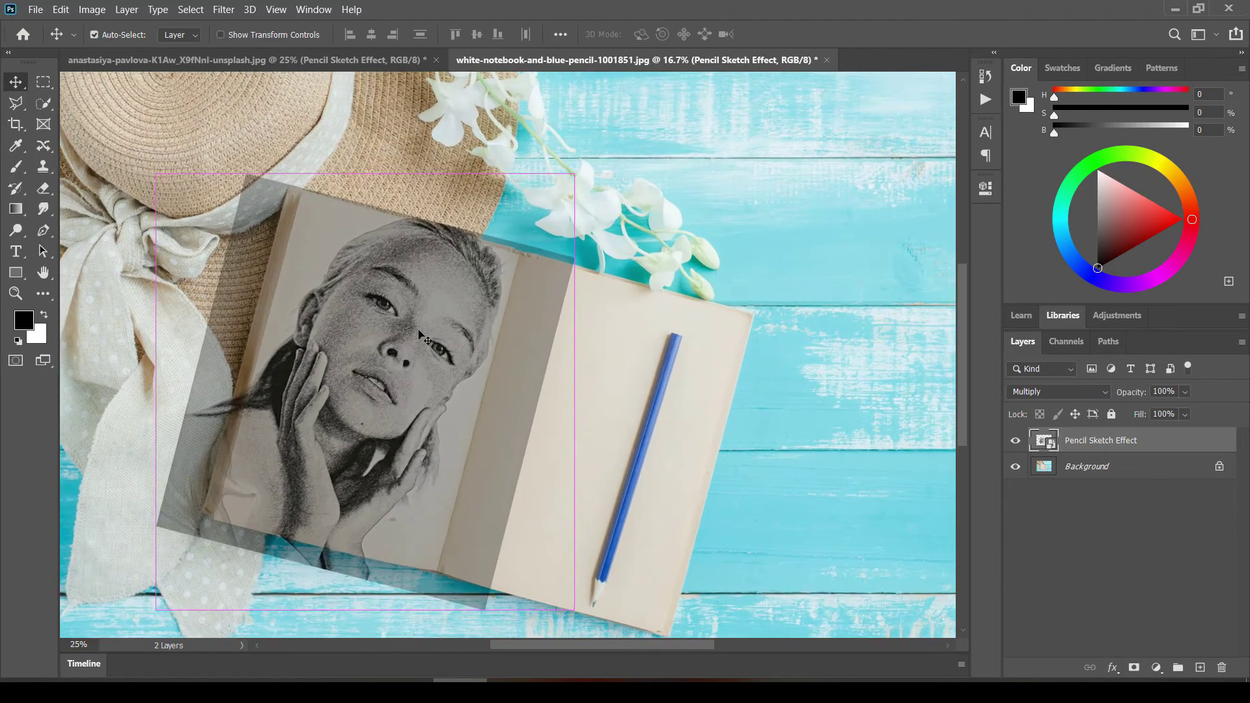
# Step: Scale the sketch down to about 50.5% and move it up and right to sit on the notebook's left page
pyautogui.moveTo(371, 363)
pyautogui.mouseDown()
pyautogui.moveTo(474, 281)
pyautogui.moveTo(490, 326)
pyautogui.moveTo(499, 314)
pyautogui.moveTo(641, 319)
pyautogui.mouseUp()
pyautogui.hotkey('ctrl', 't')
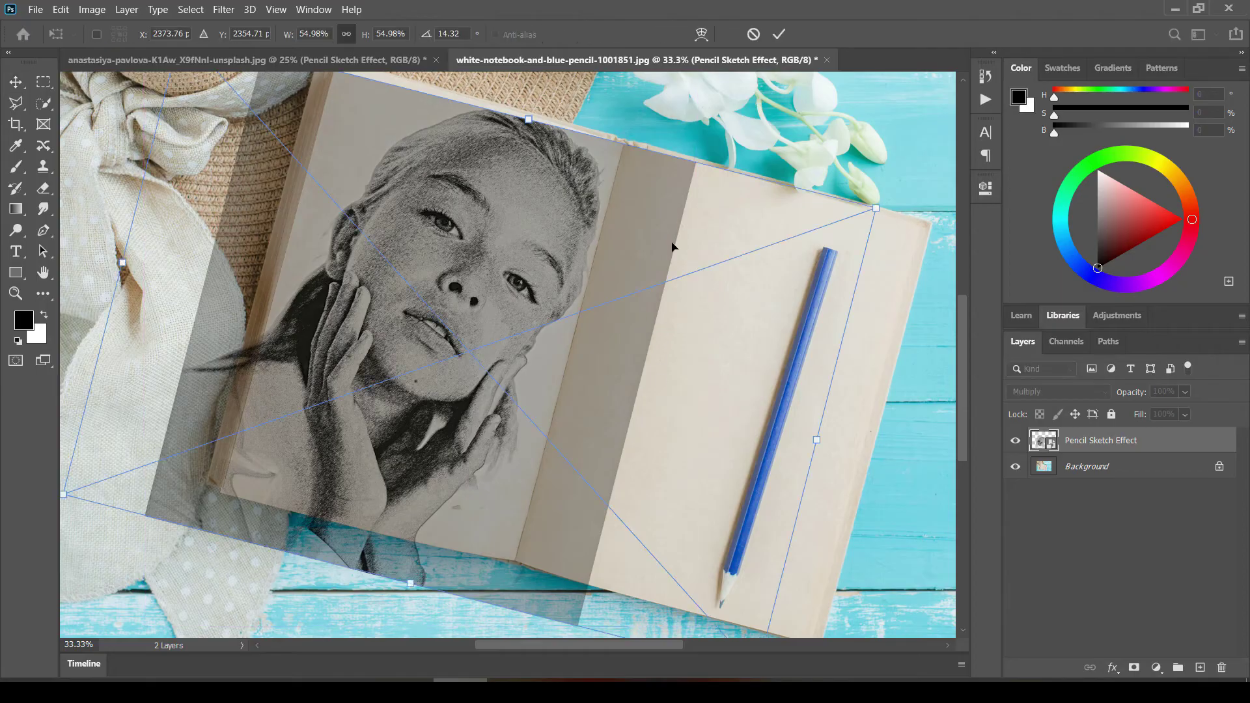
pyautogui.moveTo(877, 210); pyautogui.dragTo(815, 237)
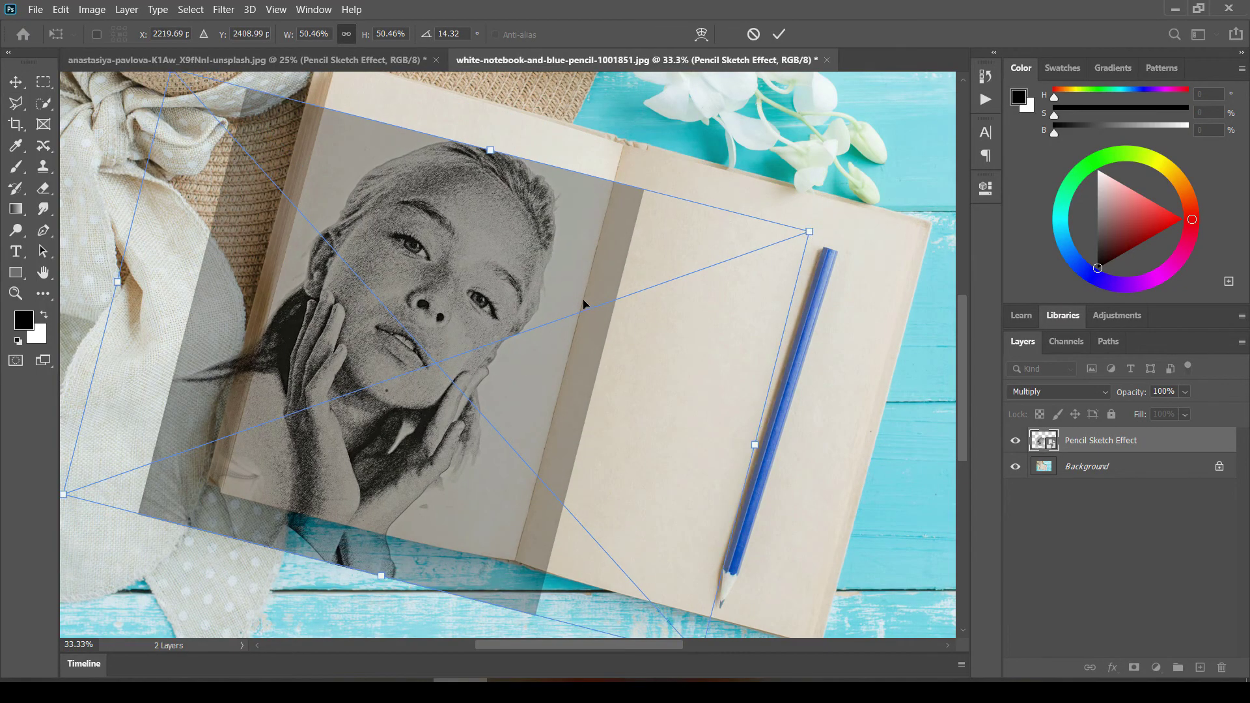
pyautogui.moveTo(583, 299); pyautogui.dragTo(616, 267)
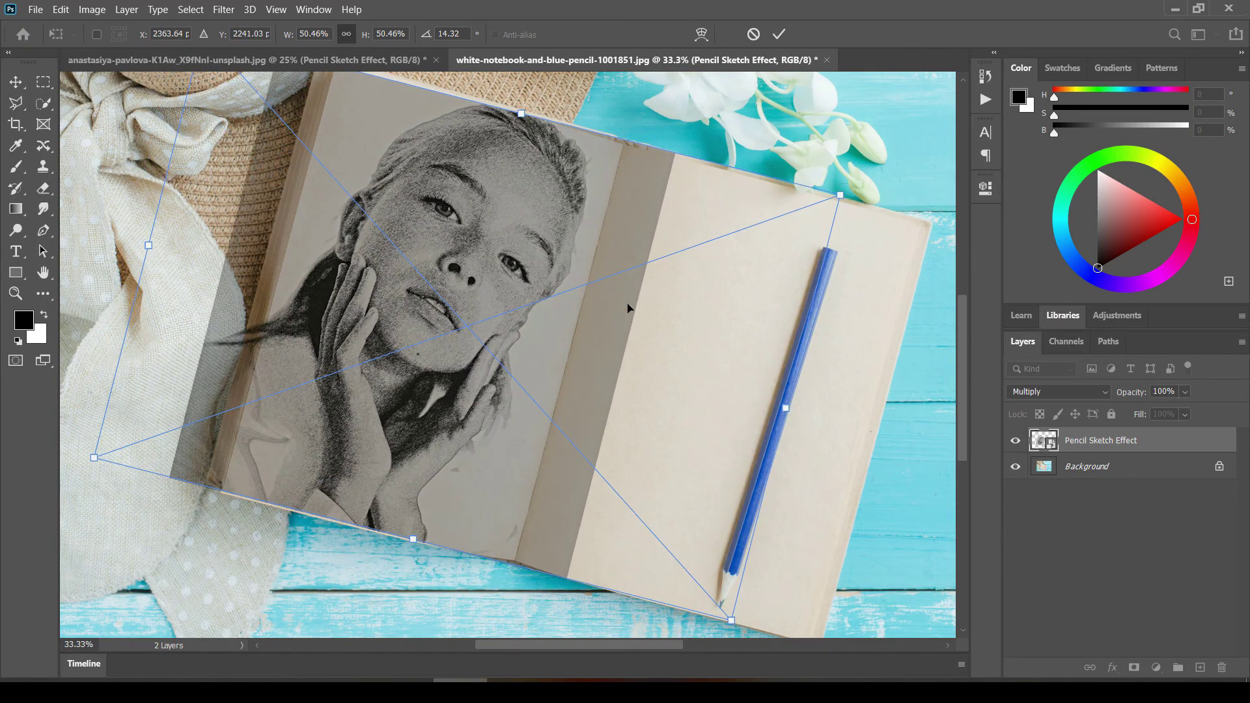
# Step: Enlarge the sketch to about 51.6%, nudge it up and right to fit the left page, and apply the transform
pyautogui.moveTo(730, 620); pyautogui.dragTo(743, 633)
pyautogui.press('Up')
pyautogui.press('Up')
pyautogui.press('Up')
pyautogui.press('Up')
pyautogui.press('Up')
pyautogui.press('Up')
pyautogui.press('Up')
pyautogui.press('Up')
pyautogui.press('Up')
pyautogui.press('Up')
pyautogui.press('Up')
pyautogui.press('Up')
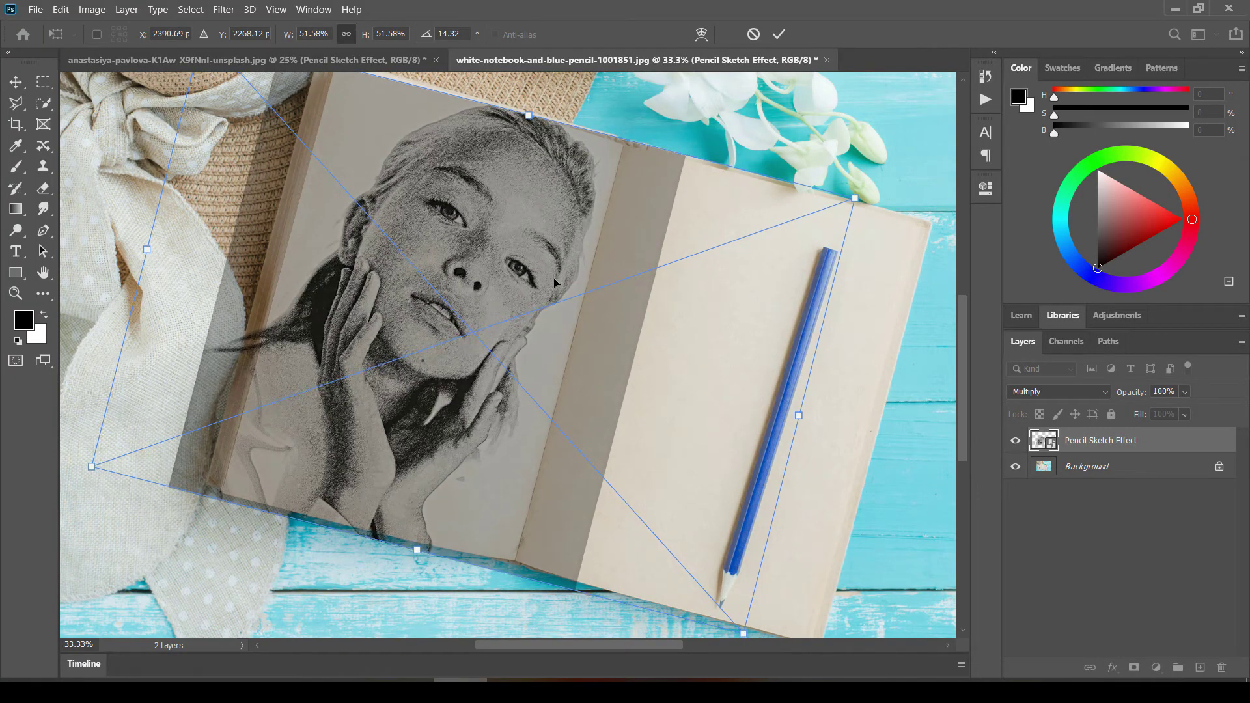
pyautogui.press('Right')
pyautogui.press('Right')
pyautogui.press('Right')
pyautogui.press('Right')
pyautogui.press('Right')
pyautogui.press('Right')
pyautogui.press('Right')
pyautogui.press('Right')
pyautogui.press('Right')
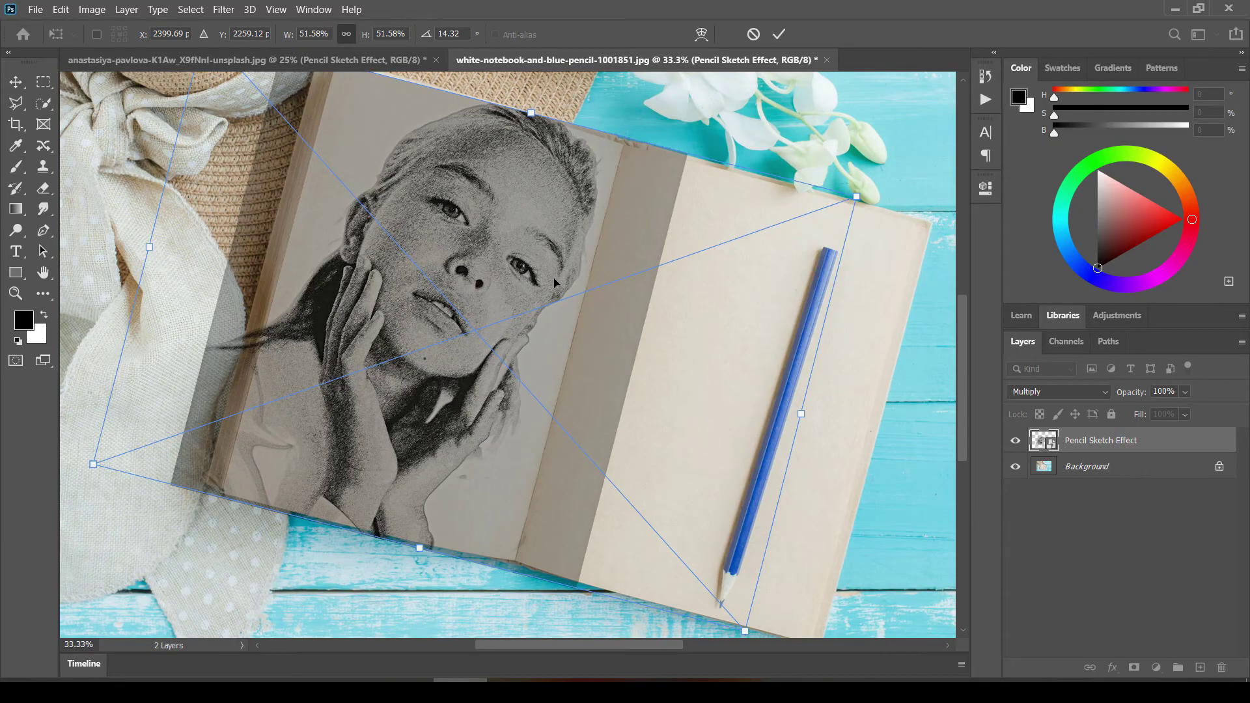
pyautogui.press('Return')
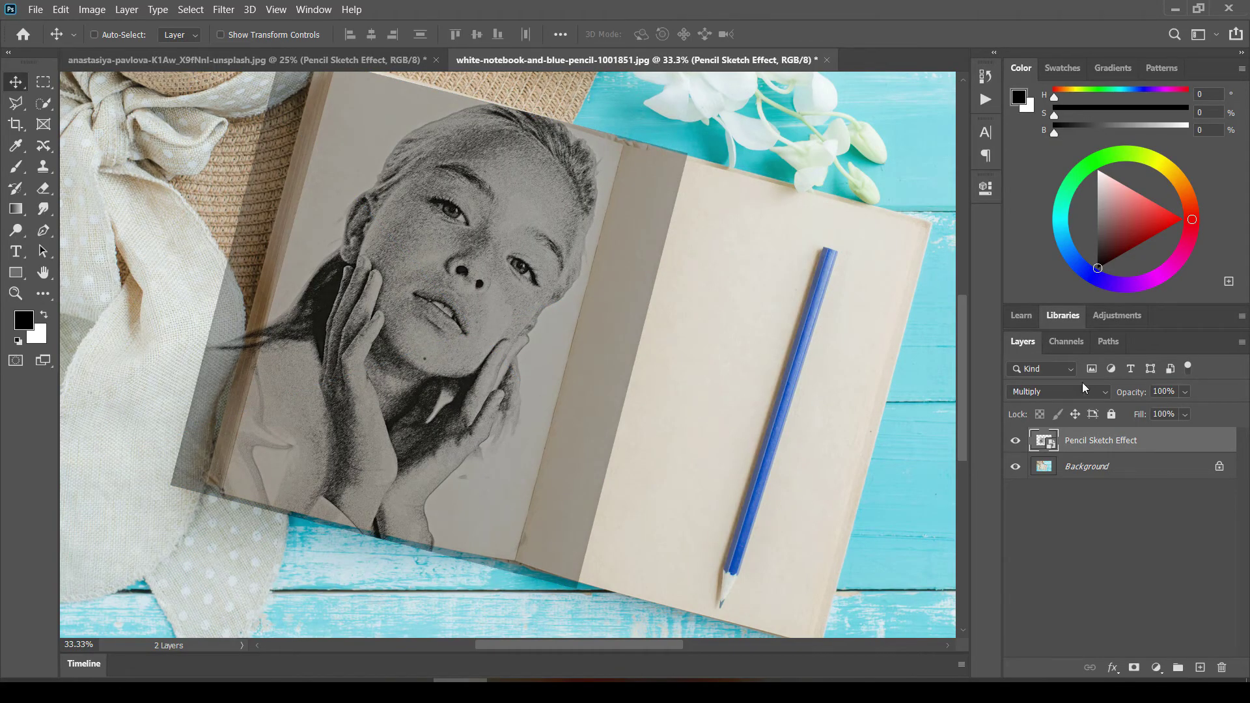
# Step: Add a layer mask to the Pencil Sketch Effect layer and choose the Soft Round brush for painting on it
pyautogui.click(1135, 669)
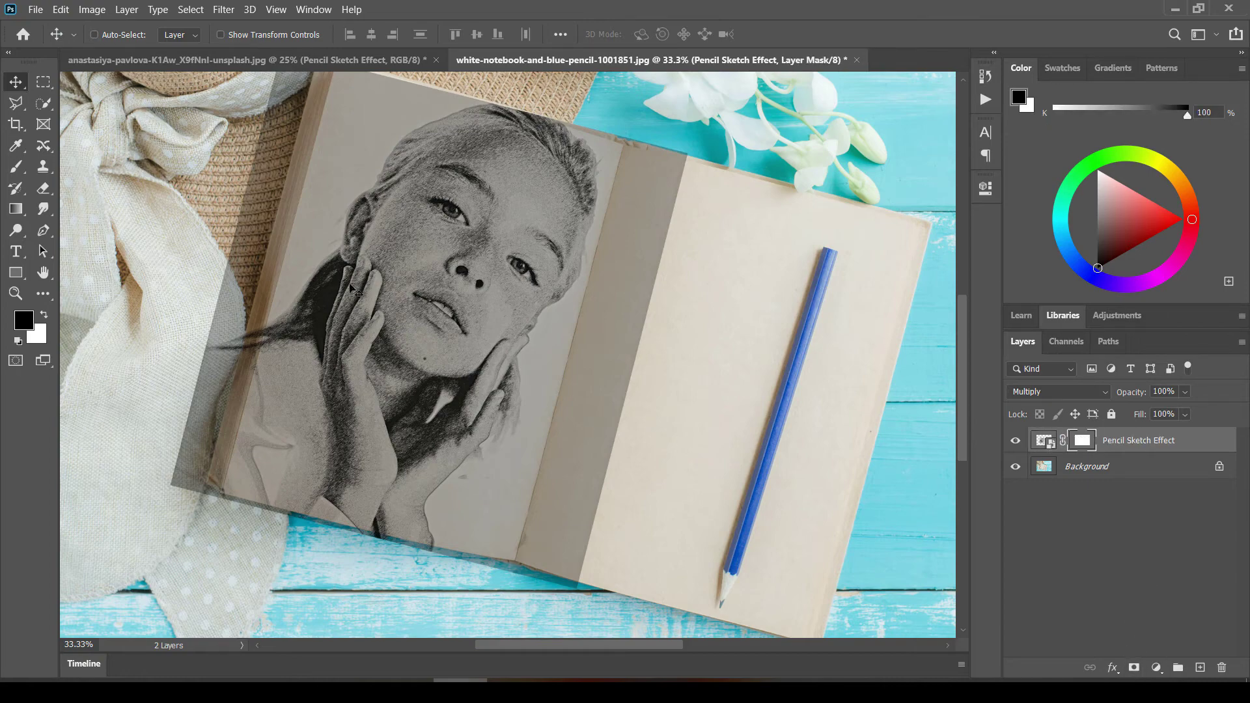
pyautogui.press('b')
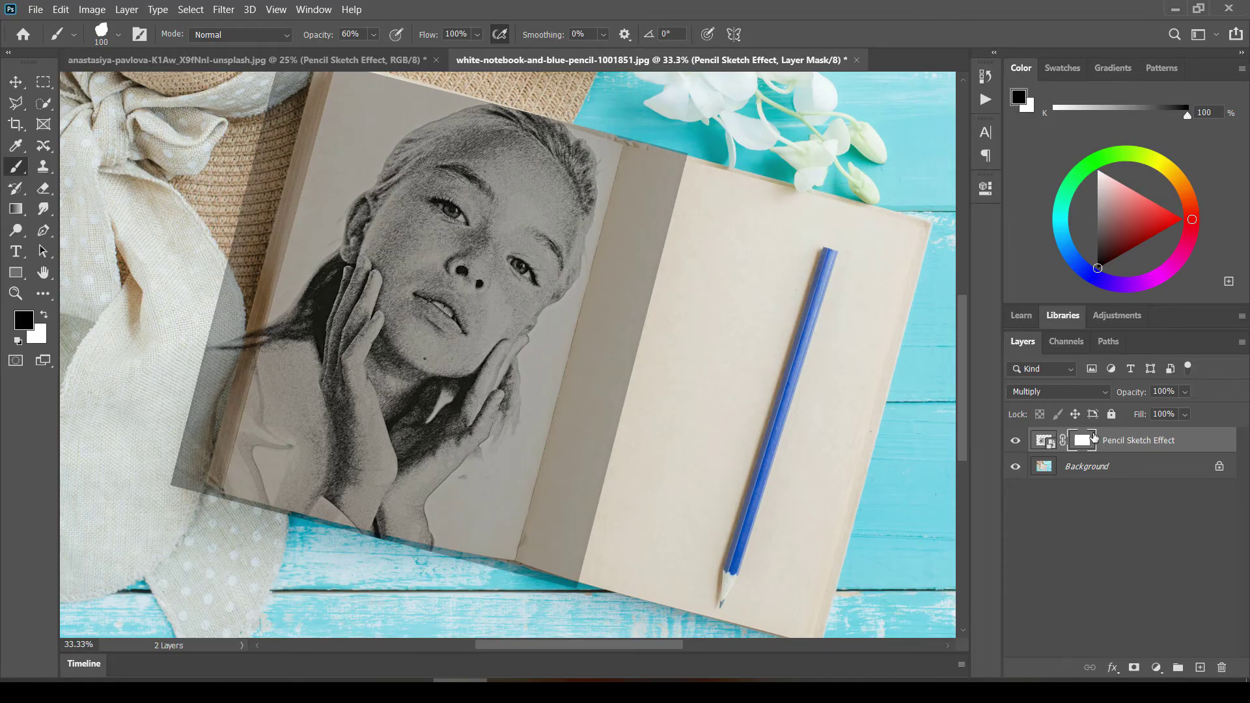
pyautogui.click(118, 35)
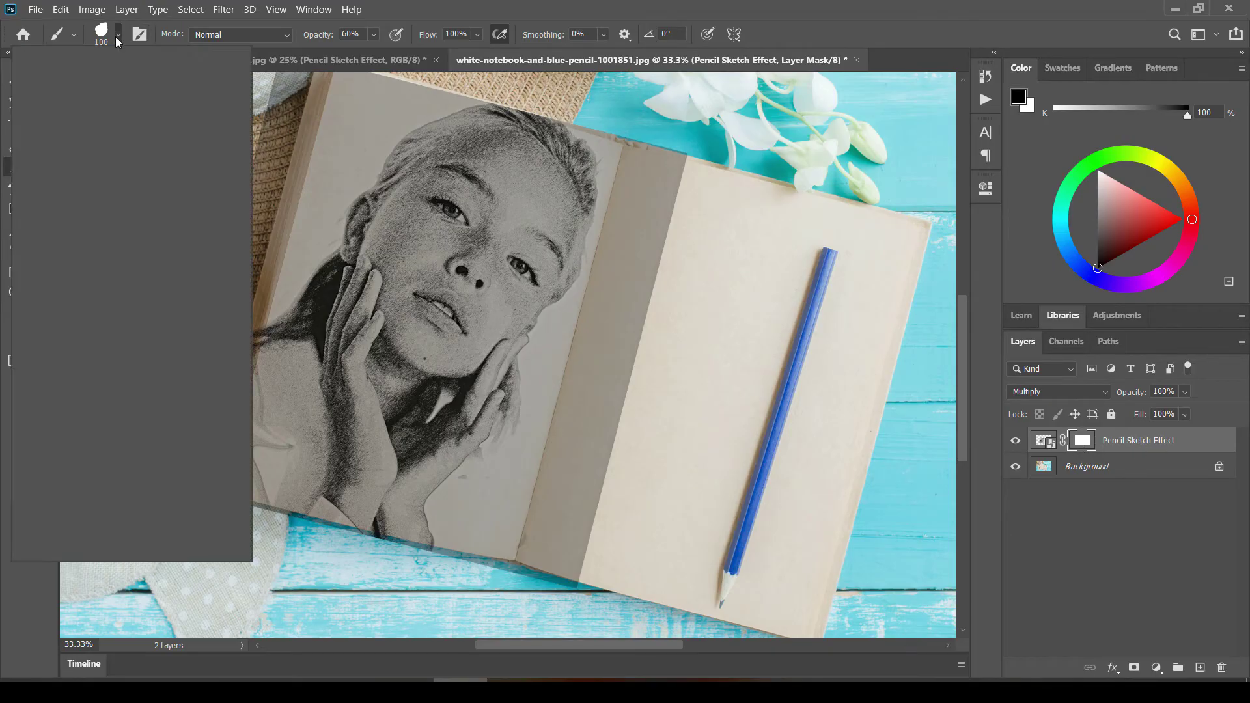
pyautogui.click(31, 192)
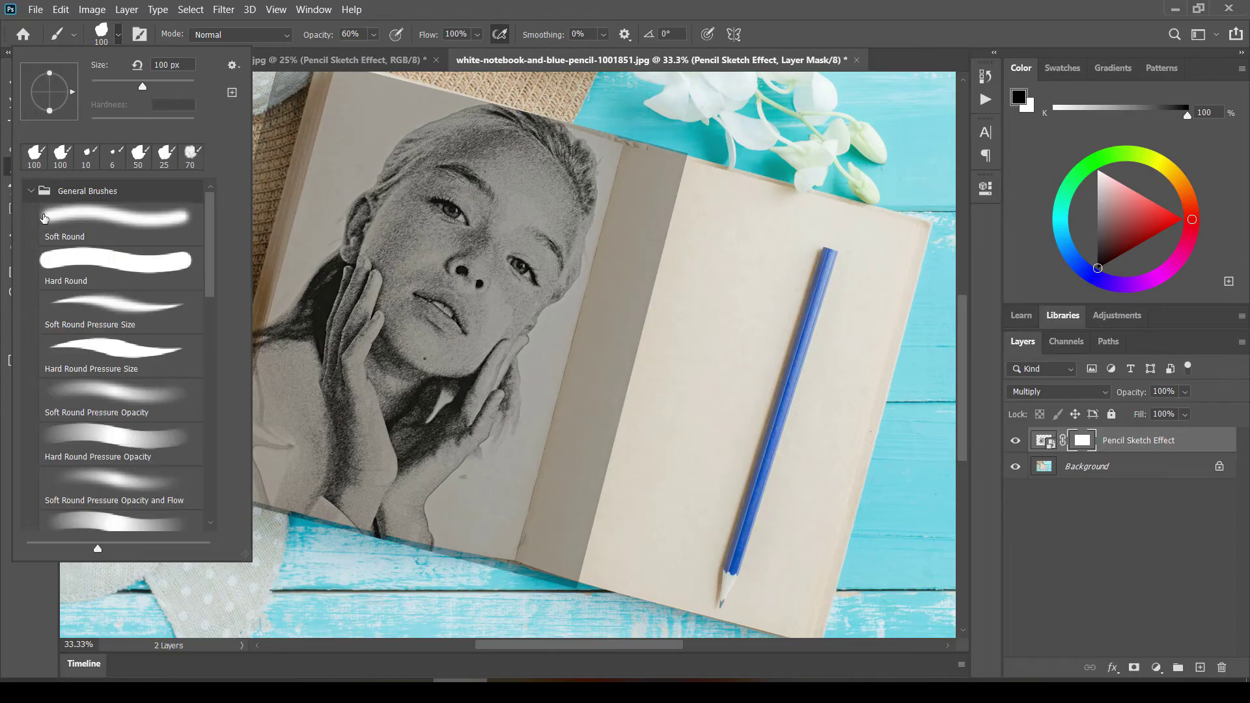
pyautogui.click(76, 221)
pyautogui.press('Return')
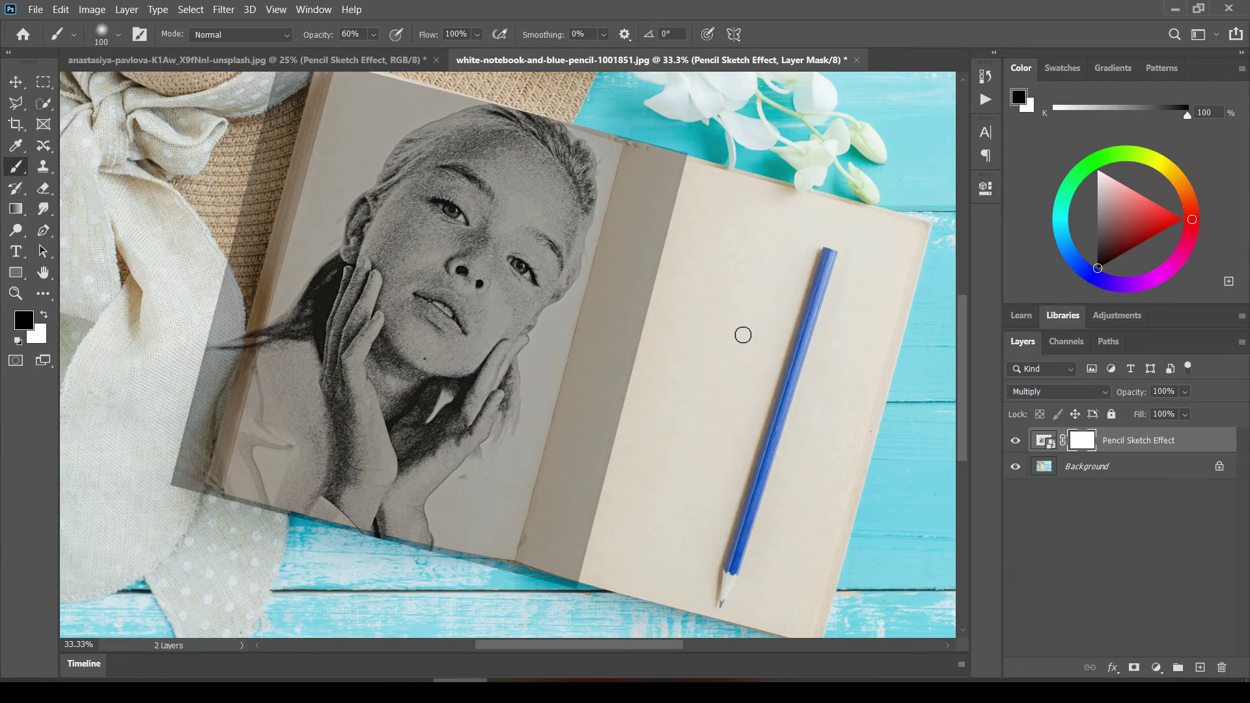
# Step: Set the brush size to 600 px and its opacity to 50%
pyautogui.press(']')
pyautogui.press(']')
pyautogui.press(']')
pyautogui.press(']')
pyautogui.press(']')
pyautogui.press(']')
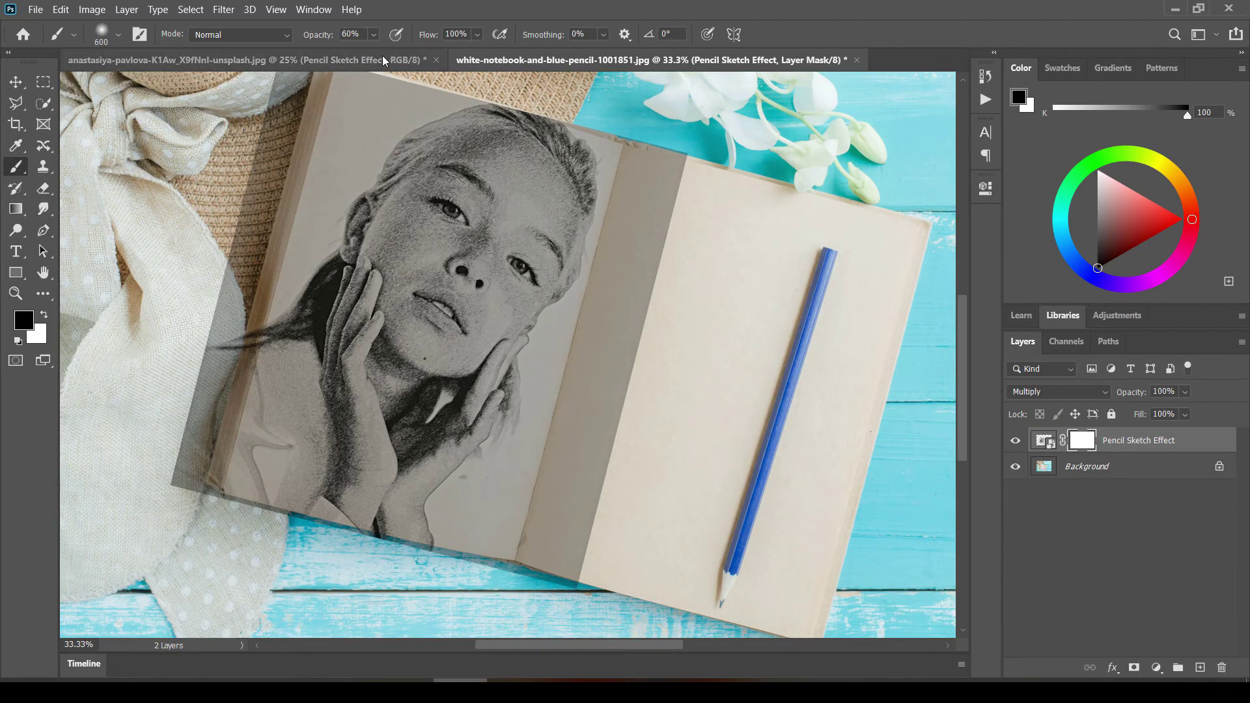
pyautogui.write('50')
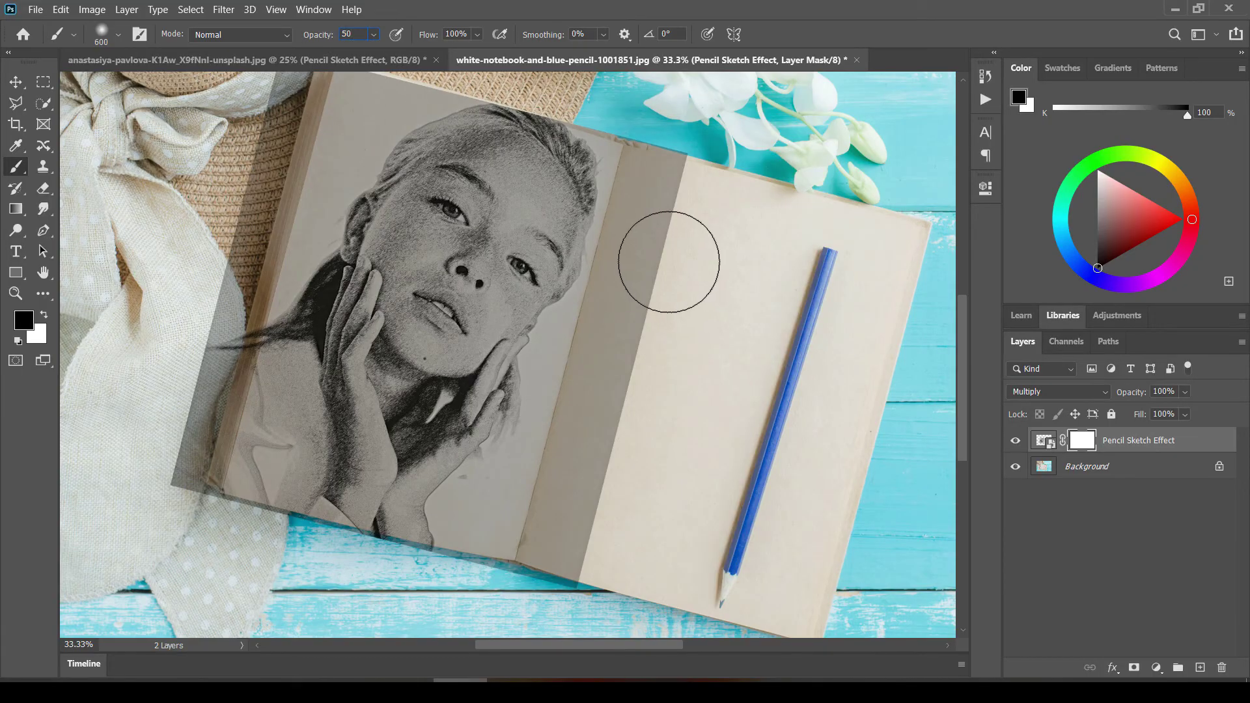
pyautogui.press('Return')
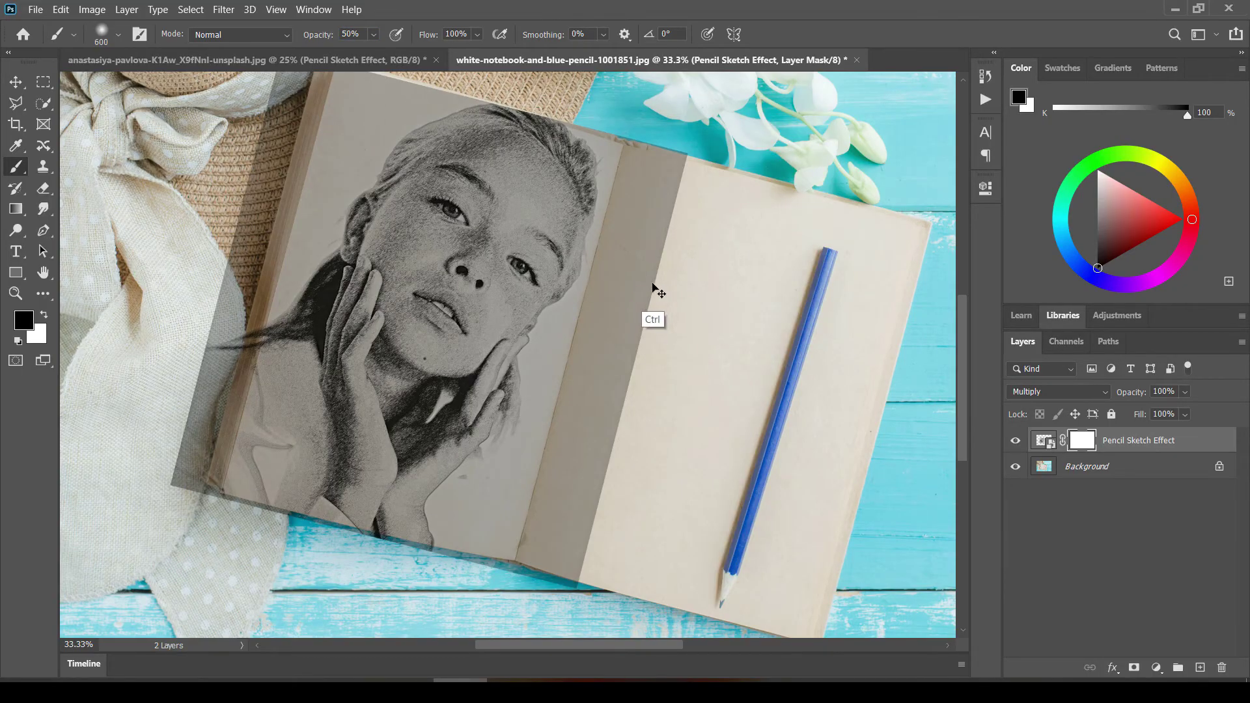
# Step: Mask out the sketch overlapping the notebook's gutter, and fade its bottom edge with the brush enlarged to 900 px
pyautogui.hotkey('ctrl', '-')
pyautogui.moveTo(650, 266)
pyautogui.mouseDown()
pyautogui.moveTo(609, 309)
pyautogui.moveTo(645, 232)
pyautogui.moveTo(578, 517)
pyautogui.mouseUp()
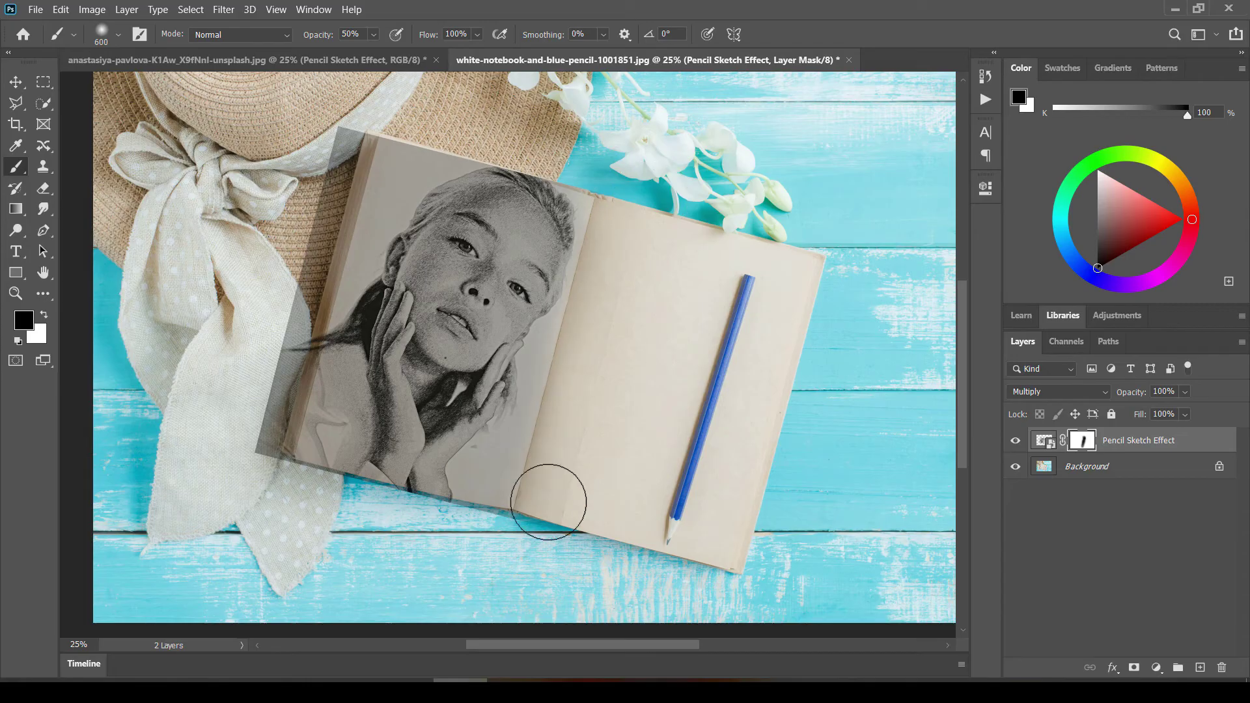
pyautogui.moveTo(530, 497)
pyautogui.mouseDown()
pyautogui.moveTo(566, 497)
pyautogui.moveTo(479, 502)
pyautogui.mouseUp()
pyautogui.press(']')
pyautogui.press(']')
pyautogui.press(']')
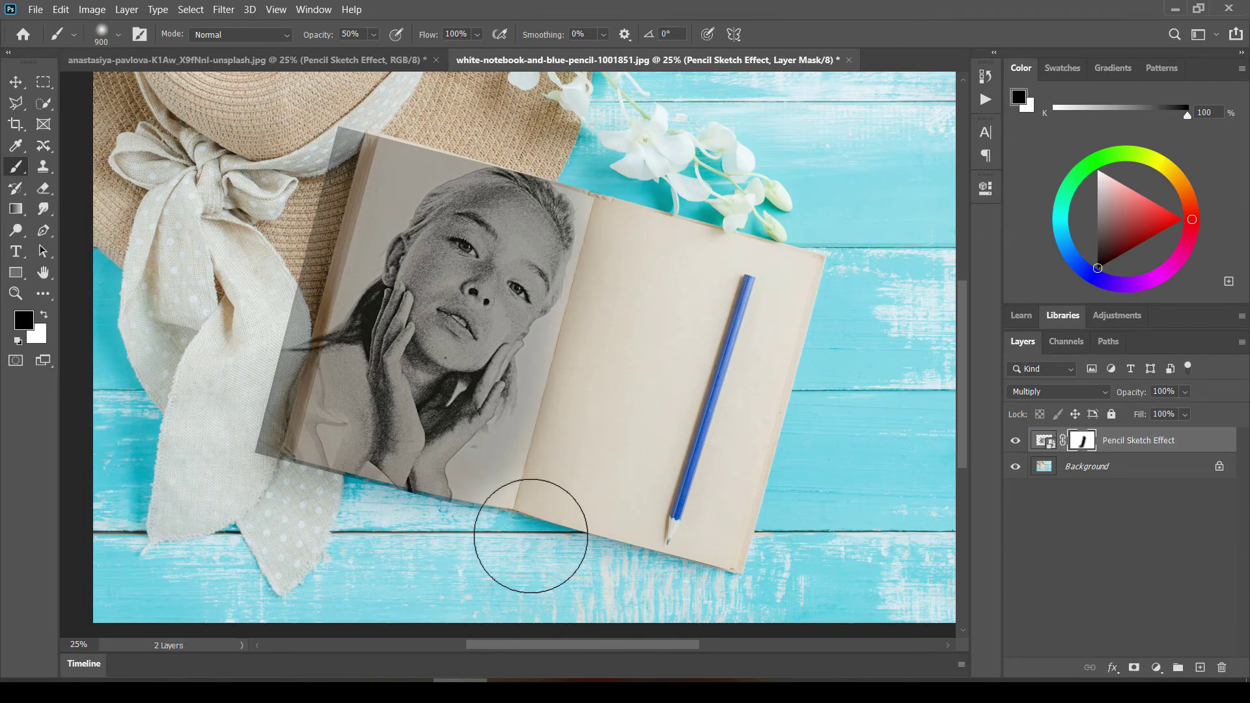
pyautogui.moveTo(337, 521); pyautogui.dragTo(349, 532)
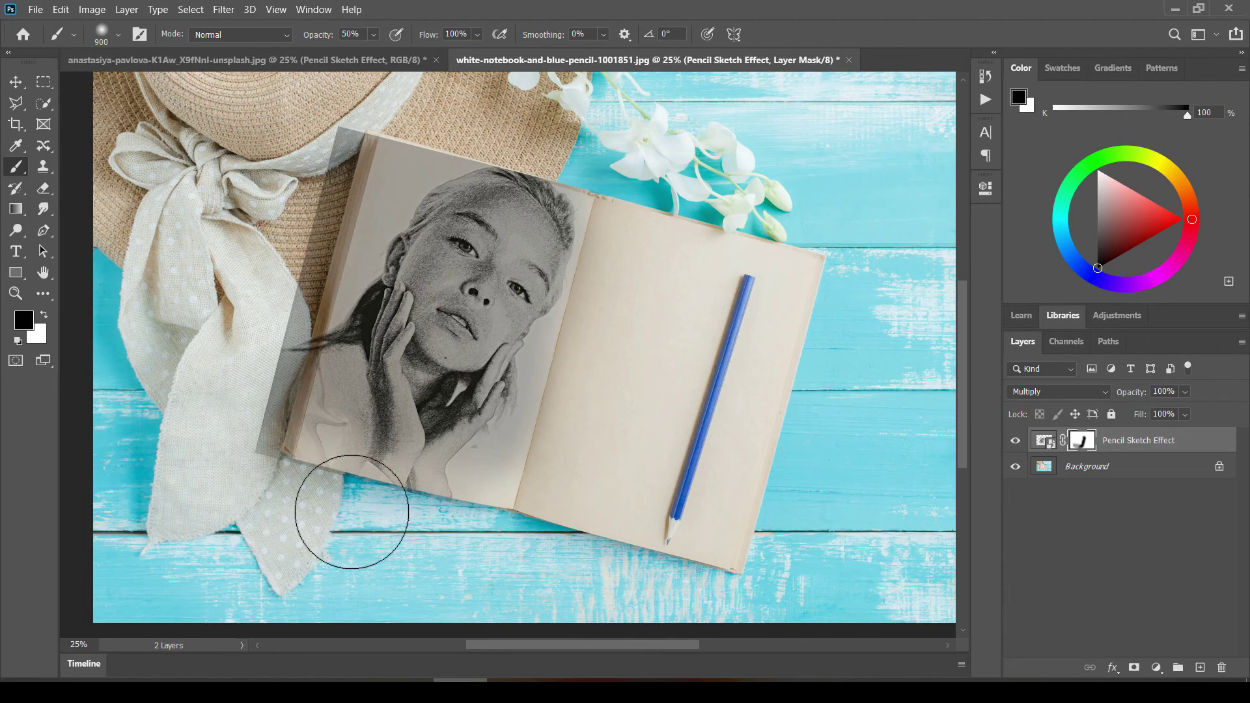
# Step: Mask out the sketch spilling past the page's left edge, and clean the upper-left corner with a 250 px brush
pyautogui.moveTo(241, 357)
pyautogui.mouseDown()
pyautogui.moveTo(195, 517)
pyautogui.moveTo(279, 265)
pyautogui.moveTo(299, 274)
pyautogui.mouseUp()
pyautogui.moveTo(329, 127)
pyautogui.mouseDown()
pyautogui.moveTo(293, 196)
pyautogui.moveTo(306, 140)
pyautogui.moveTo(247, 288)
pyautogui.moveTo(249, 397)
pyautogui.mouseUp()
pyautogui.press('[')
pyautogui.press('[')
pyautogui.press('[')
pyautogui.press('[')
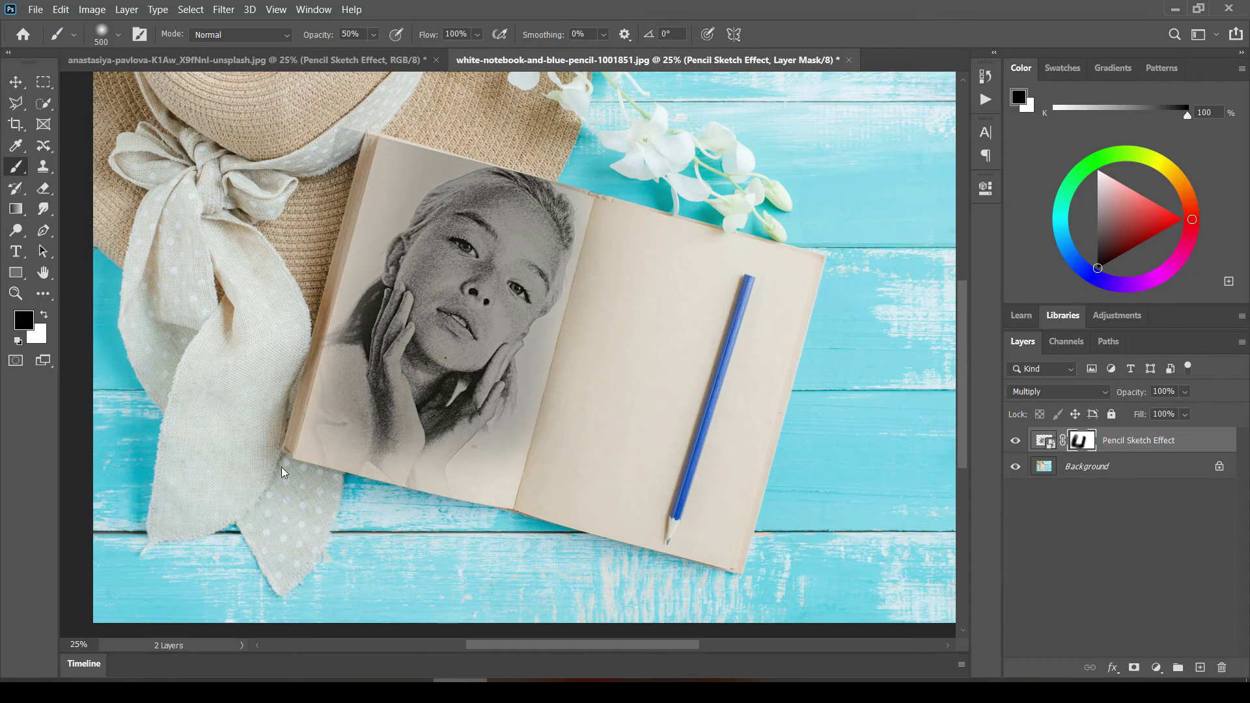
pyautogui.press('[')
pyautogui.press('[')
pyautogui.press('[')
pyautogui.moveTo(382, 173)
pyautogui.mouseDown()
pyautogui.moveTo(316, 180)
pyautogui.moveTo(339, 121)
pyautogui.mouseUp()
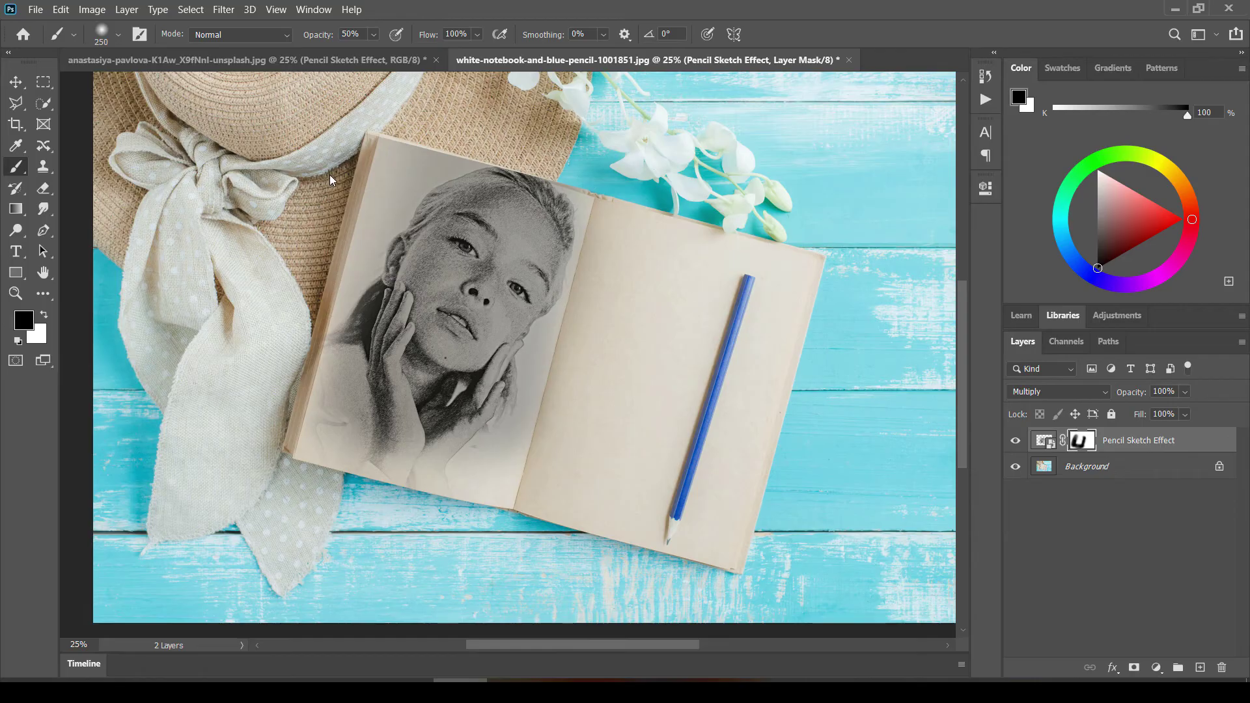
# Step: Enlarge the mask brush and fade the sketch's grey background along the page's top edge above the head
pyautogui.press(']')
pyautogui.press(']')
pyautogui.press(']')
pyautogui.press(']')
pyautogui.press(']')
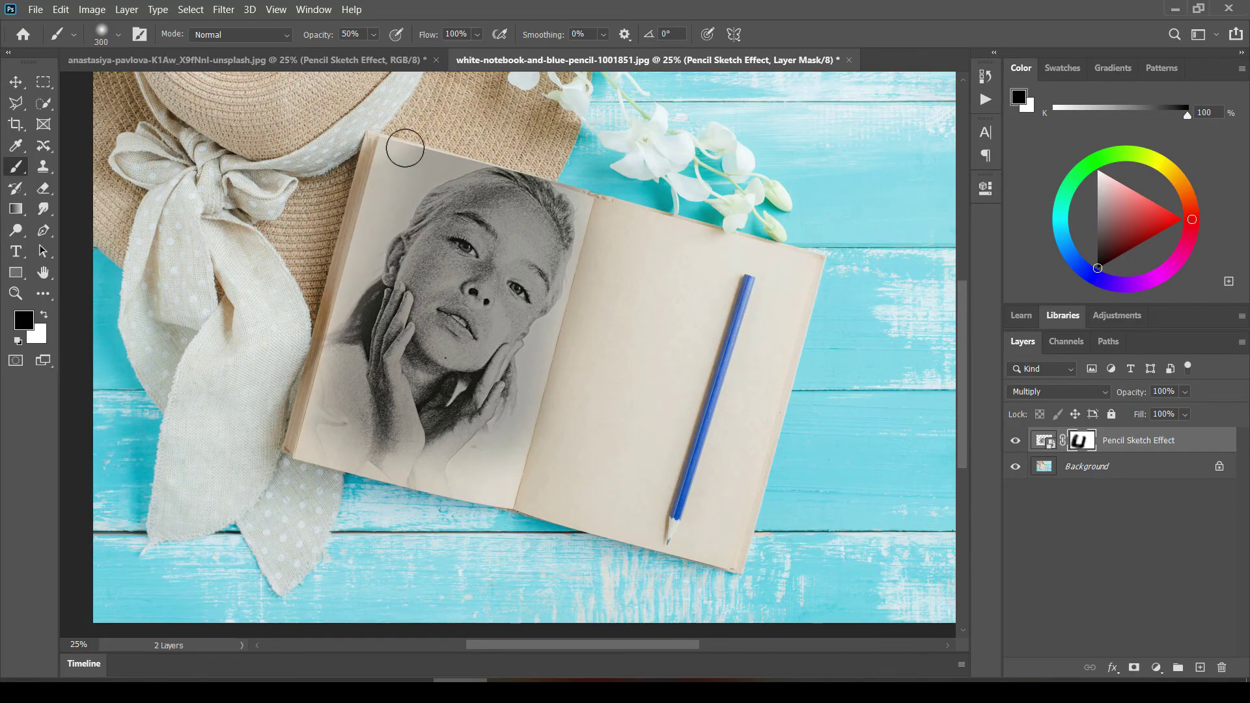
pyautogui.moveTo(377, 147)
pyautogui.mouseDown()
pyautogui.moveTo(443, 120)
pyautogui.moveTo(409, 140)
pyautogui.moveTo(530, 127)
pyautogui.mouseUp()
pyautogui.press('[')
pyautogui.press('[')
pyautogui.press('[')
pyautogui.press('[')
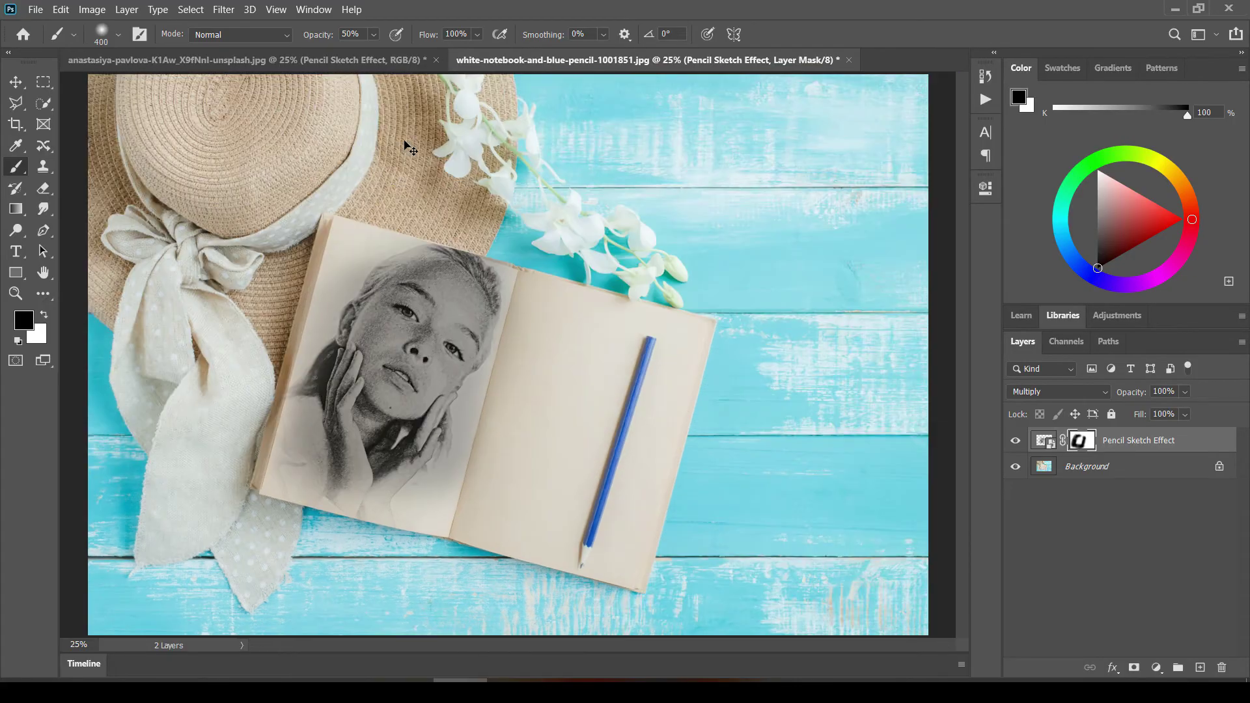
pyautogui.hotkey('ctrl', '-')
# Step: Soften the top of the portrait's hair toward the page edge on the mask, using a 175 px brush
pyautogui.press(']')
pyautogui.press(']')
pyautogui.press(']')
pyautogui.press(']')
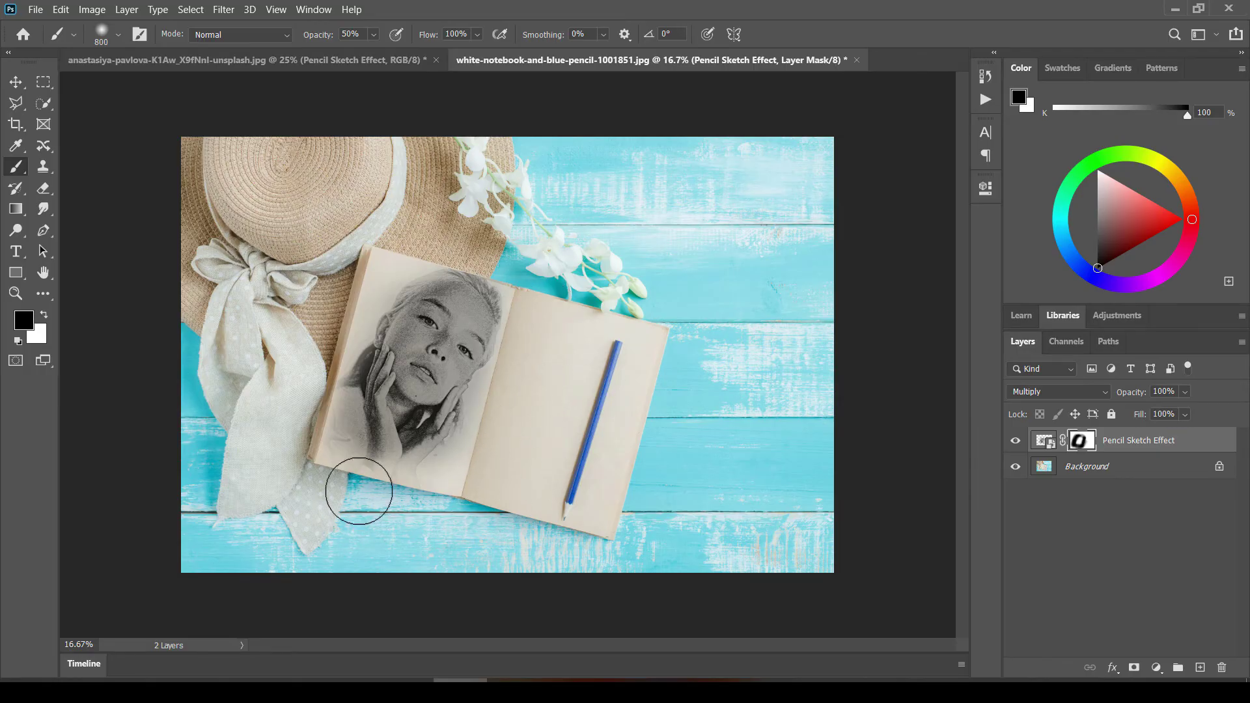
pyautogui.hotkey('ctrl', '+')
pyautogui.hotkey('ctrl', '+')
pyautogui.hotkey('ctrl', '+')
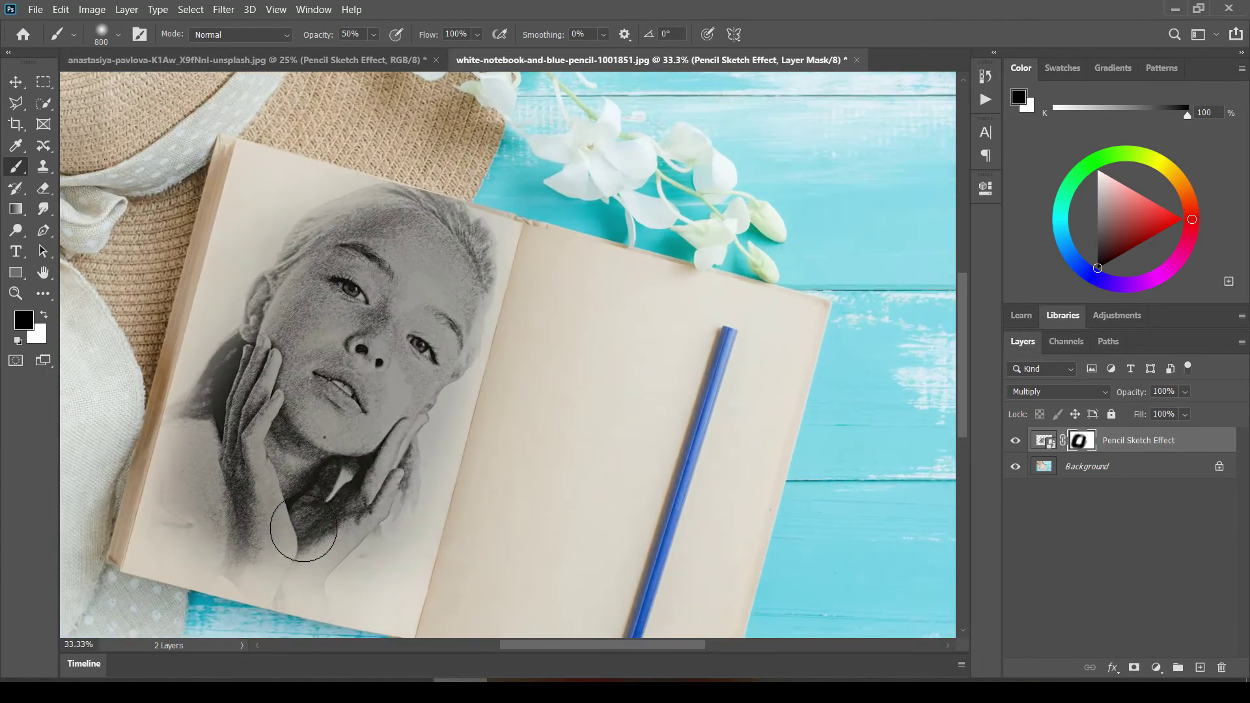
pyautogui.moveTo(444, 293)
pyautogui.mouseDown()
pyautogui.moveTo(536, 370)
pyautogui.moveTo(541, 335)
pyautogui.mouseUp()
pyautogui.press('[')
pyautogui.press('[')
pyautogui.press('[')
pyautogui.press('[')
pyautogui.press('[')
pyautogui.press('[')
pyautogui.press('[')
pyautogui.press('[')
pyautogui.press('[')
pyautogui.press('[')
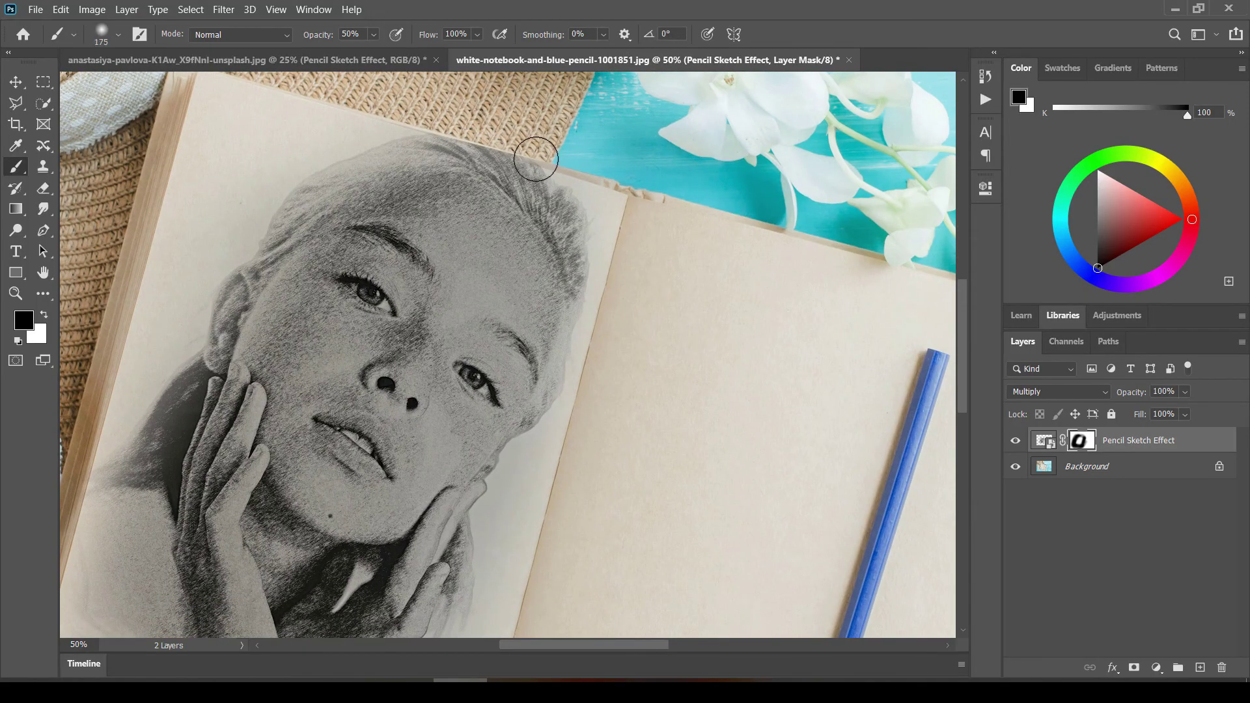
pyautogui.moveTo(439, 123)
pyautogui.mouseDown()
pyautogui.moveTo(558, 160)
pyautogui.moveTo(398, 118)
pyautogui.moveTo(573, 170)
pyautogui.moveTo(625, 181)
pyautogui.moveTo(630, 170)
pyautogui.moveTo(403, 118)
pyautogui.moveTo(601, 164)
pyautogui.moveTo(405, 118)
pyautogui.moveTo(544, 134)
pyautogui.moveTo(284, 126)
pyautogui.moveTo(376, 114)
pyautogui.moveTo(659, 213)
pyautogui.mouseUp()
# Step: Enlarge the mask brush to 500 px and check how the faded portrait blends into the whole notebook page
pyautogui.press(']')
pyautogui.press(']')
pyautogui.press(']')
pyautogui.press(']')
pyautogui.press(']')
pyautogui.press(']')
pyautogui.press(']')
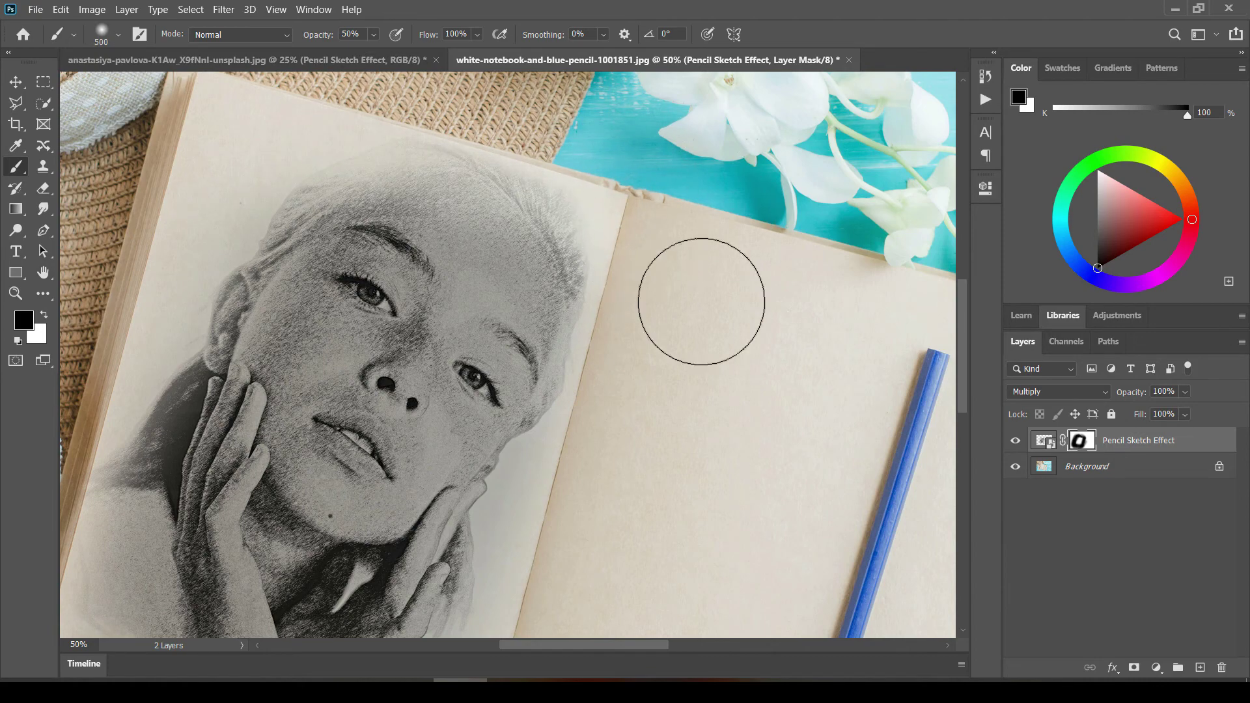
pyautogui.hotkey('ctrl', '-')
pyautogui.hotkey('ctrl', '-')
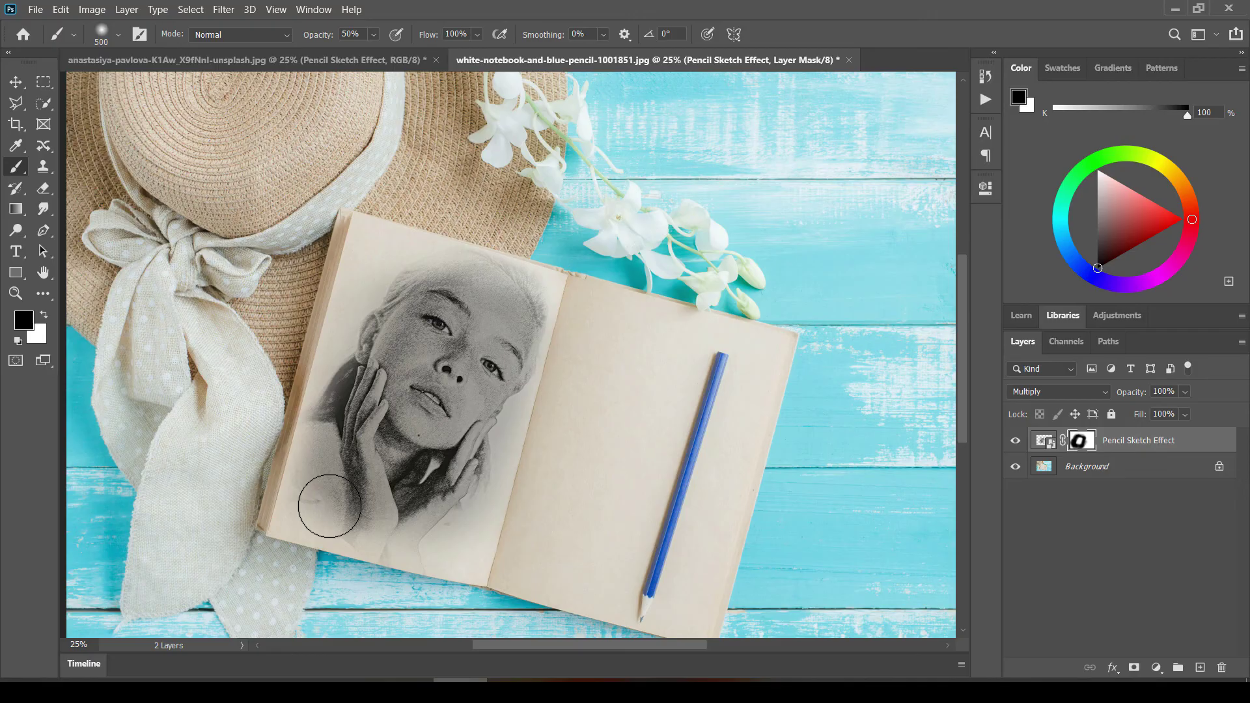
pyautogui.hotkey('ctrl', '-')
pyautogui.hotkey('ctrl', '+')
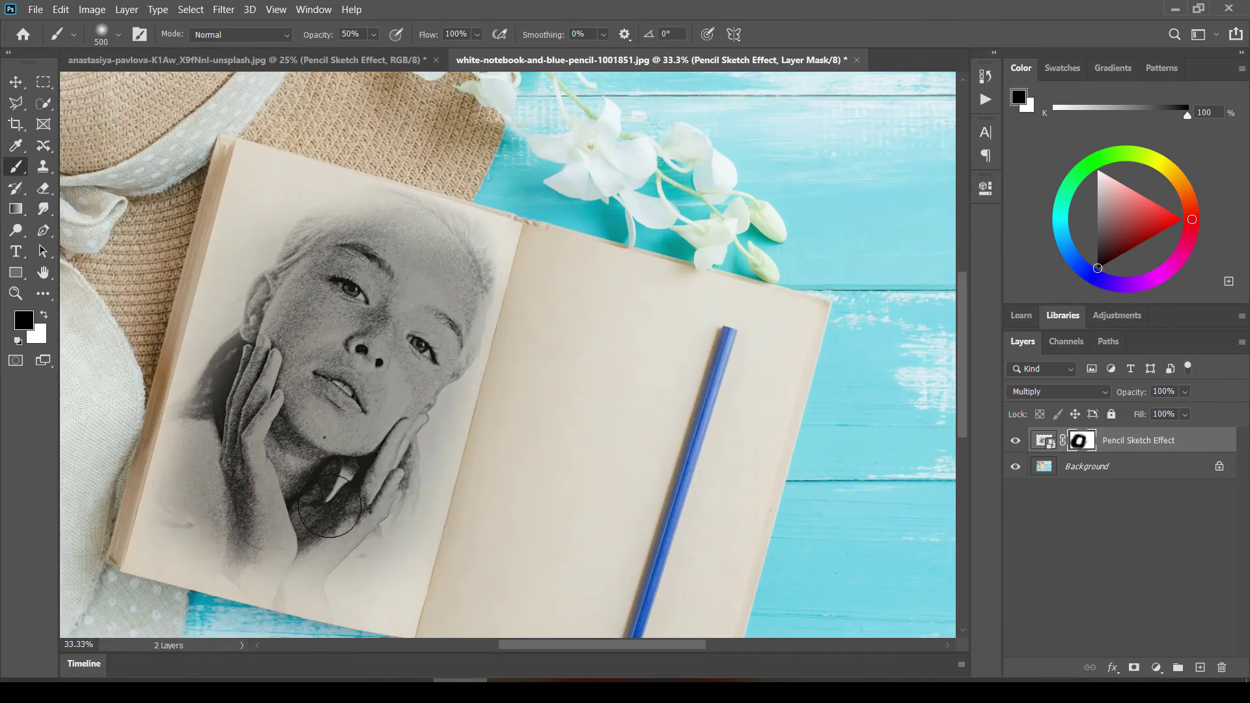
# Step: Switch from the mask to the Pencil Sketch Effect layer's image and open its blending options, keeping the portrait uncovered by the dialog
pyautogui.moveTo(513, 289)
pyautogui.mouseDown()
pyautogui.moveTo(583, 228)
pyautogui.moveTo(593, 250)
pyautogui.mouseUp()
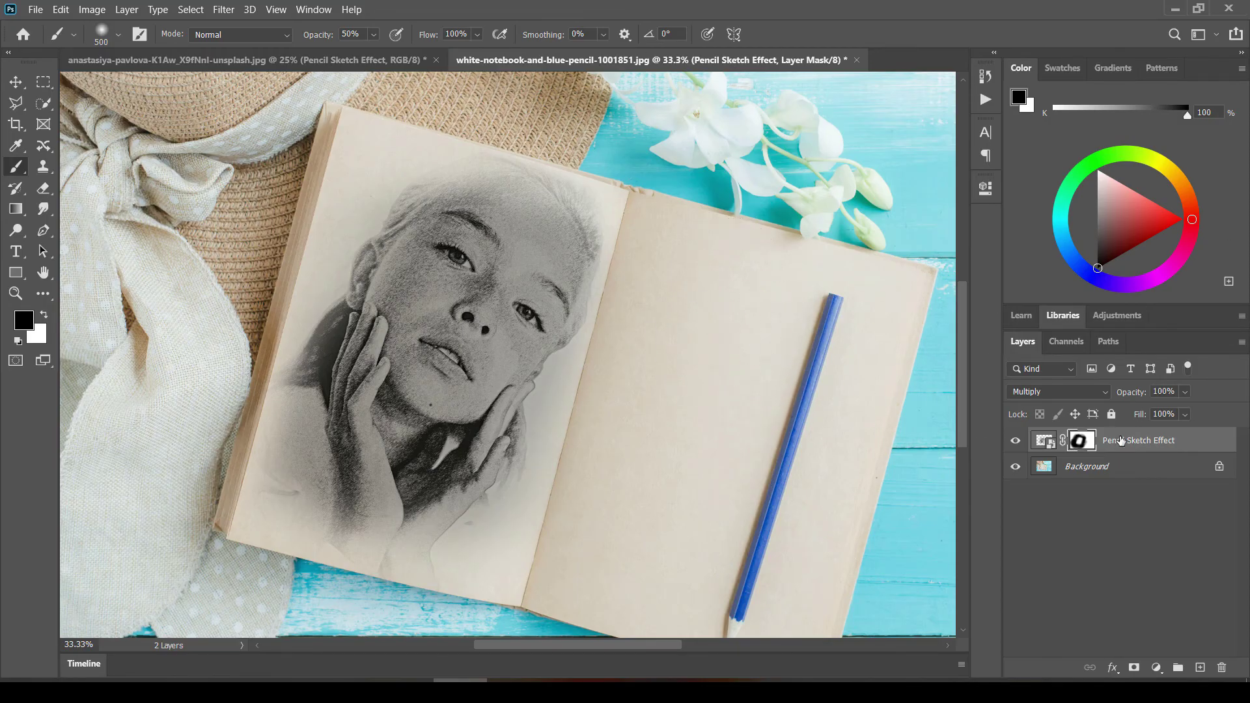
pyautogui.press('v')
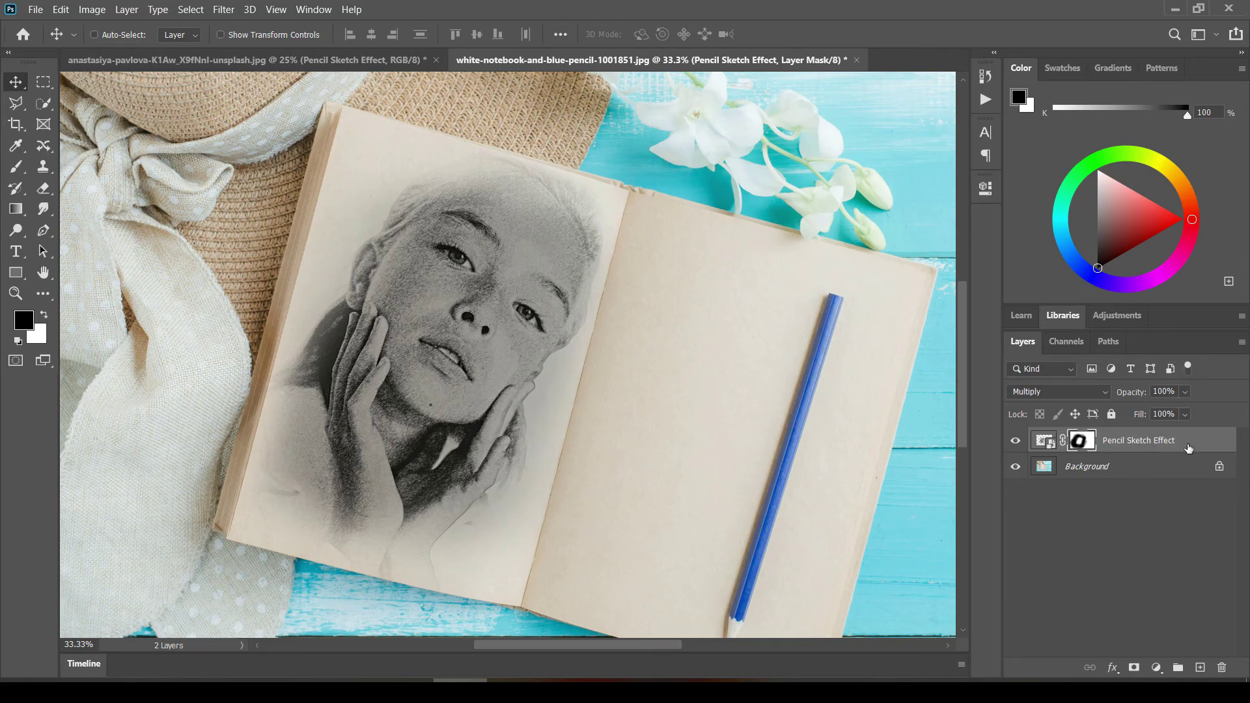
pyautogui.hotkey('ctrl', '2')
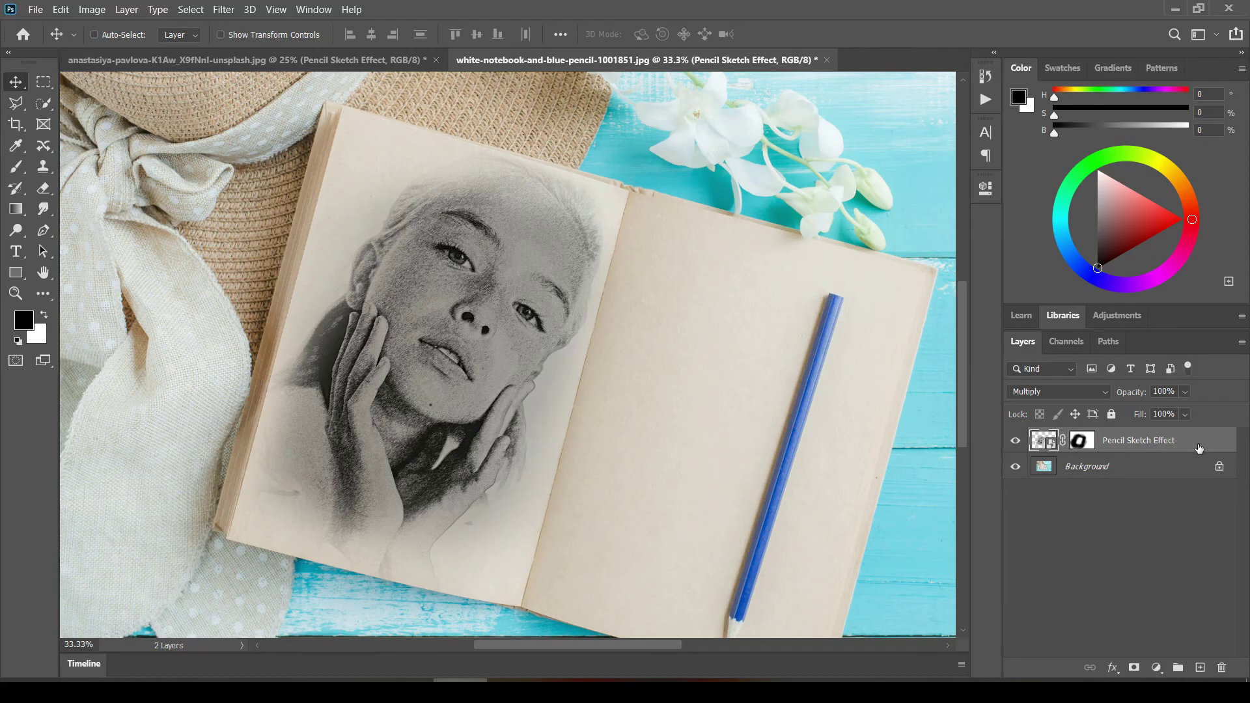
pyautogui.doubleClick(1200, 448)
pyautogui.moveTo(775, 180); pyautogui.dragTo(809, 147)
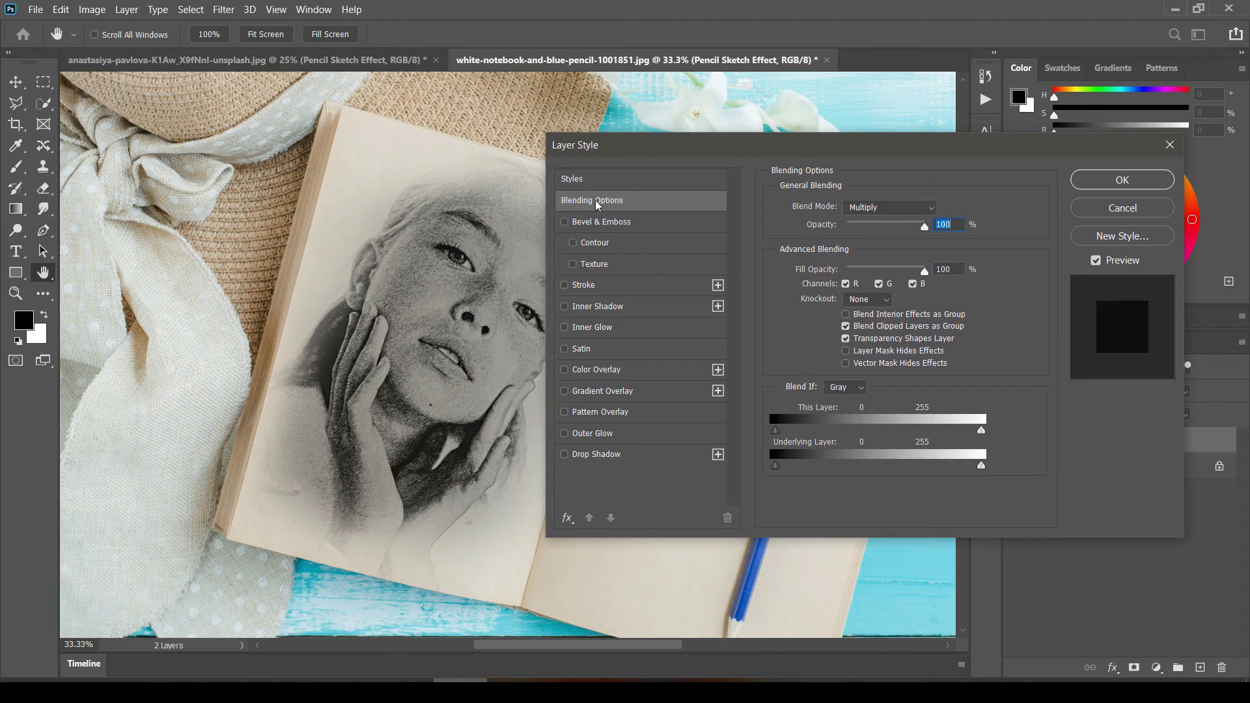
pyautogui.moveTo(655, 145); pyautogui.dragTo(700, 108)
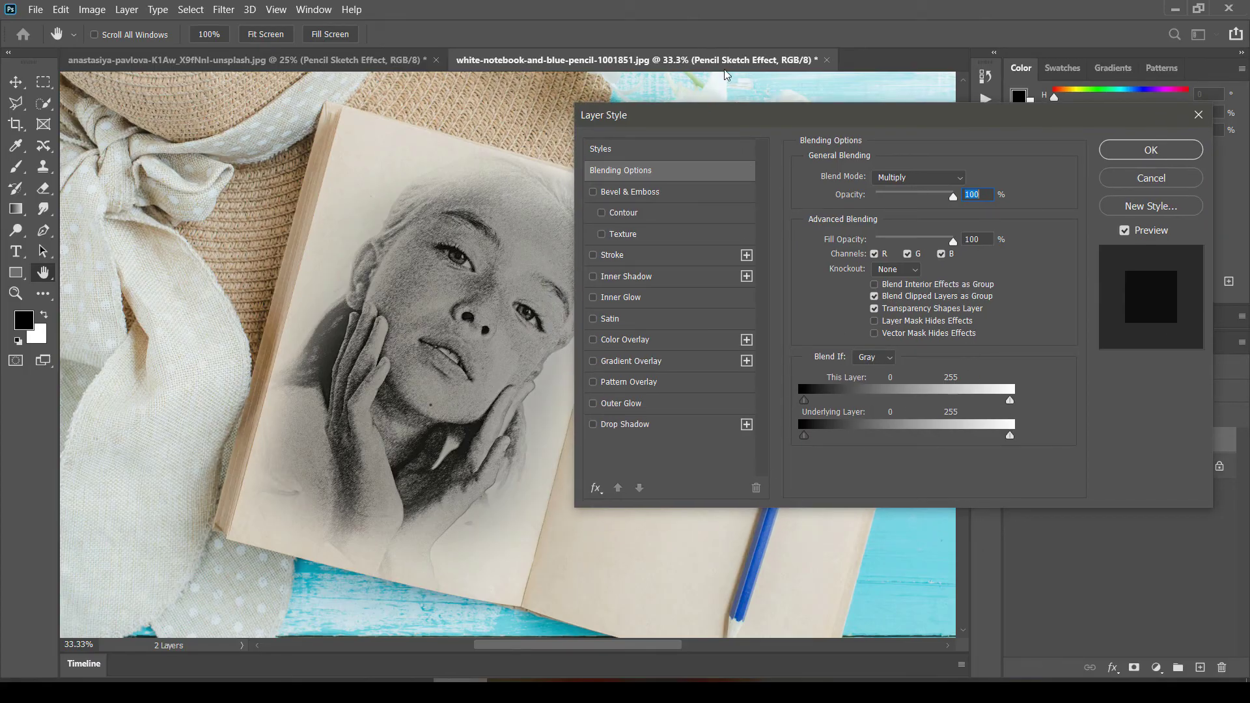
pyautogui.moveTo(809, 121); pyautogui.dragTo(857, 102)
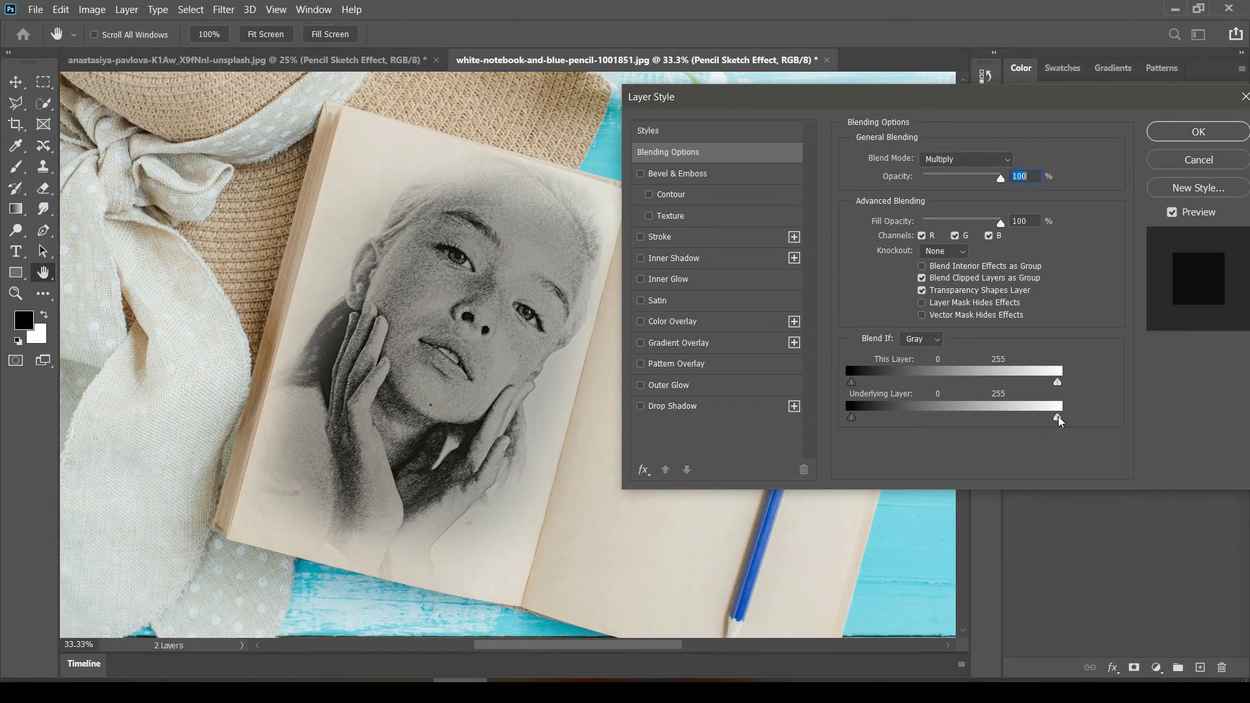
# Step: Split the Underlying Layer highlight slider in the Gray Blend If settings to 209 / 253 so the page shows through the sketch
pyautogui.moveTo(1058, 421)
pyautogui.mouseDown()
pyautogui.moveTo(1010, 422)
pyautogui.moveTo(1085, 420)
pyautogui.mouseUp()
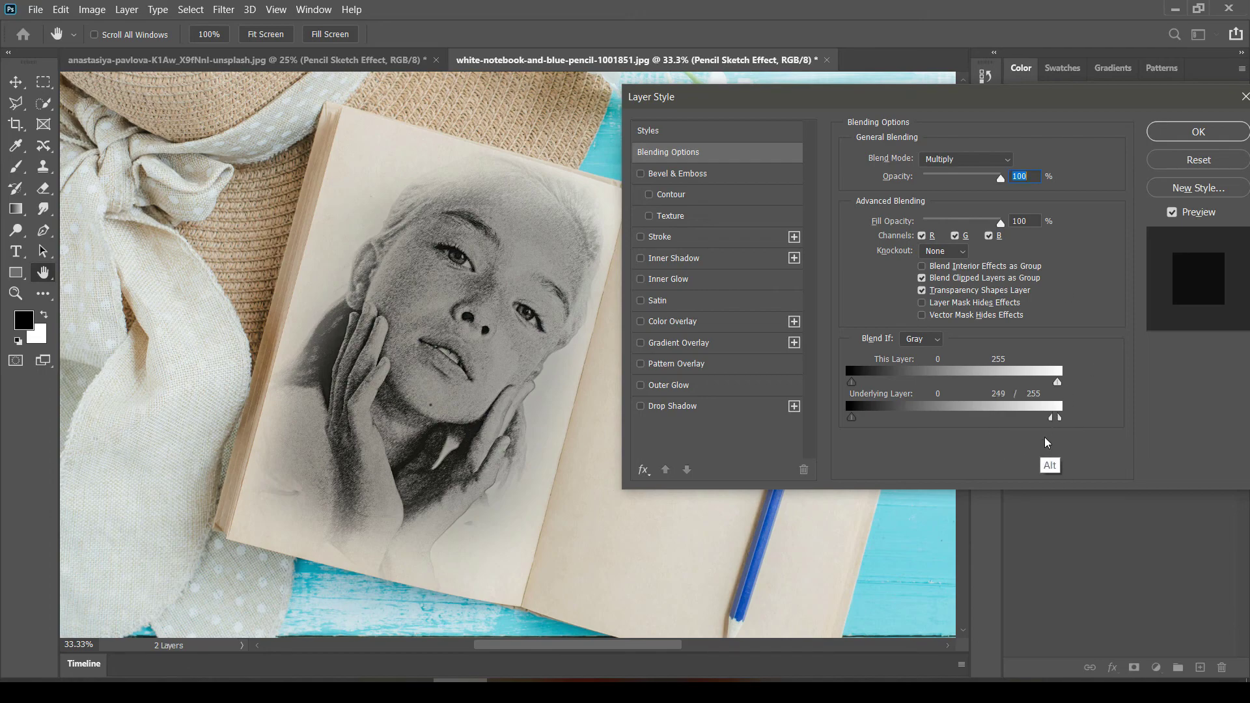
pyautogui.moveTo(1057, 420)
pyautogui.keyDown('alt'); pyautogui.mouseDown()
pyautogui.moveTo(987, 422)
pyautogui.moveTo(1019, 420)
pyautogui.mouseUp(); pyautogui.keyUp('alt')
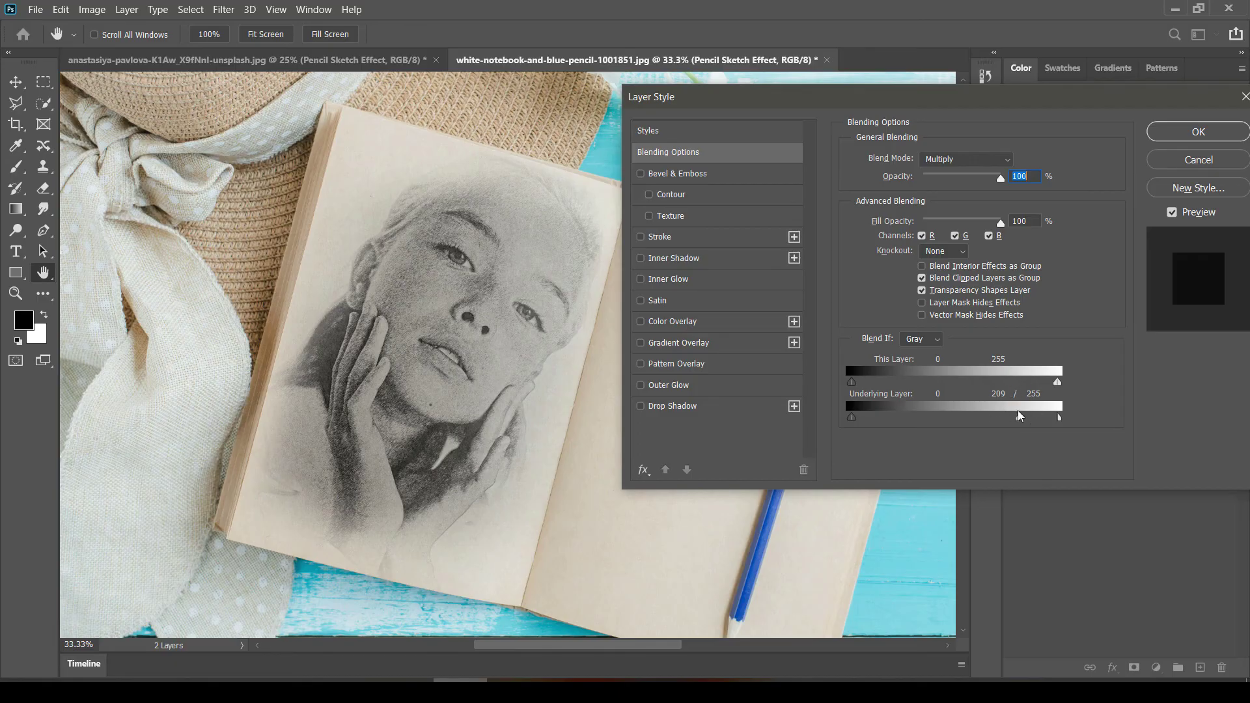
pyautogui.moveTo(1060, 418)
pyautogui.mouseDown()
pyautogui.moveTo(1041, 419)
pyautogui.moveTo(1058, 425)
pyautogui.mouseUp()
# Step: Fine-tune the lower half of the Underlying Layer highlight split to about 206 against the whole image, and apply the layer style
pyautogui.hotkey('ctrl', '-')
pyautogui.hotkey('ctrl', '-')
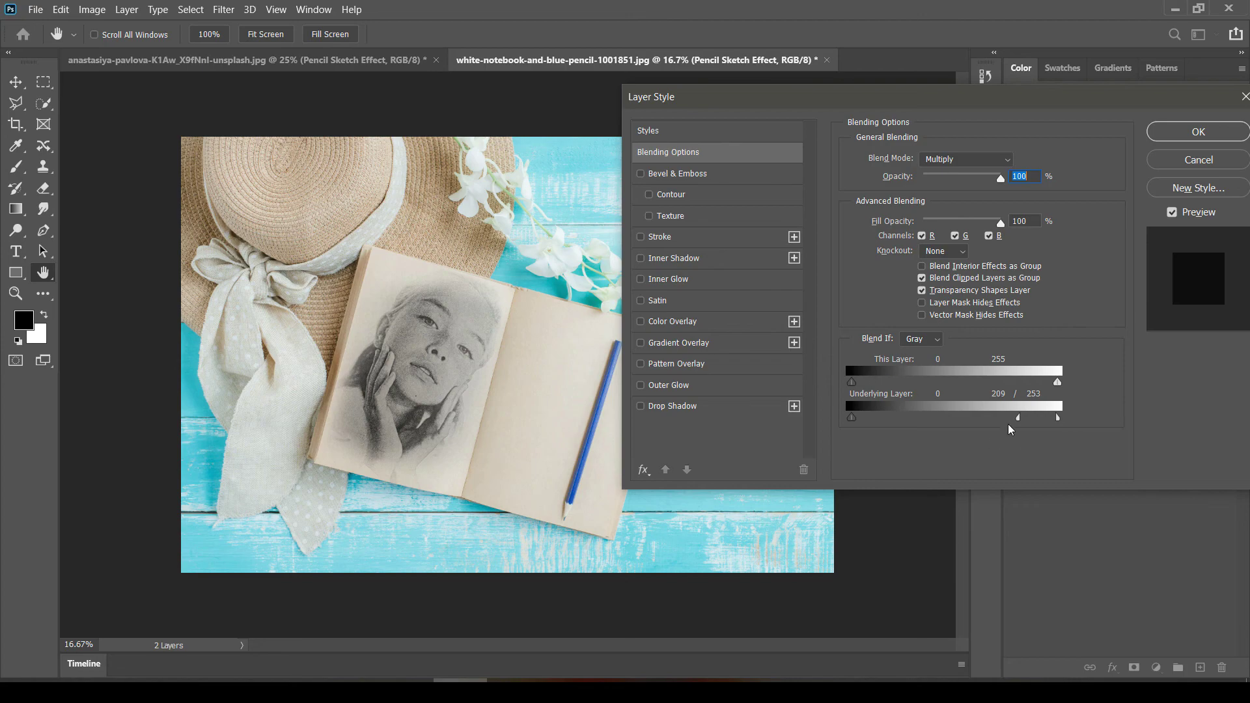
pyautogui.moveTo(1017, 420); pyautogui.dragTo(1018, 422)
pyautogui.moveTo(849, 102); pyautogui.dragTo(743, 105)
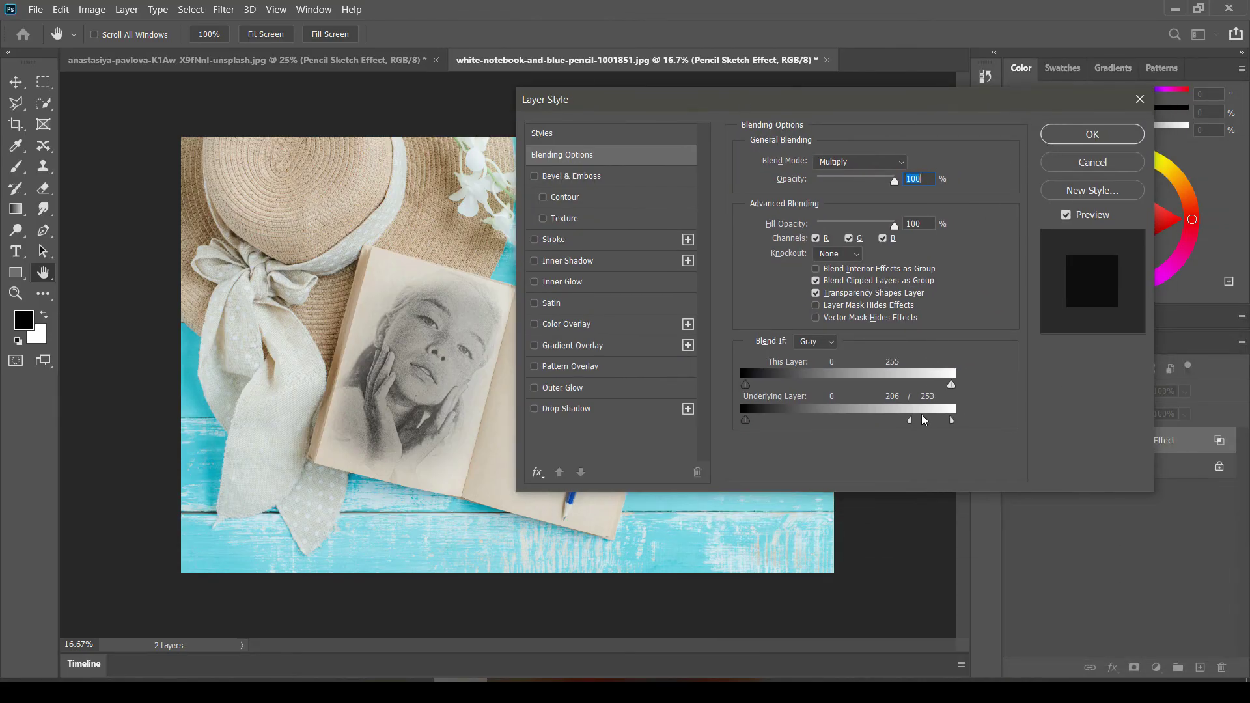
pyautogui.moveTo(912, 420); pyautogui.dragTo(911, 427)
pyautogui.click(1103, 132)
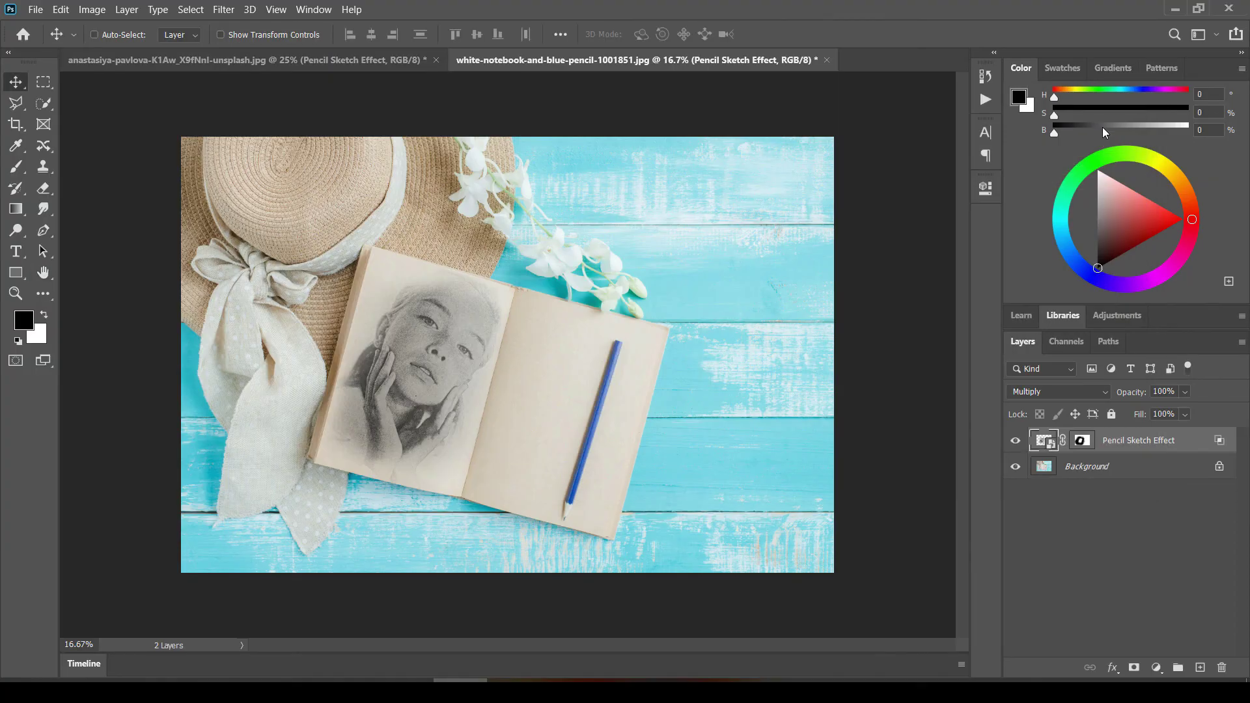